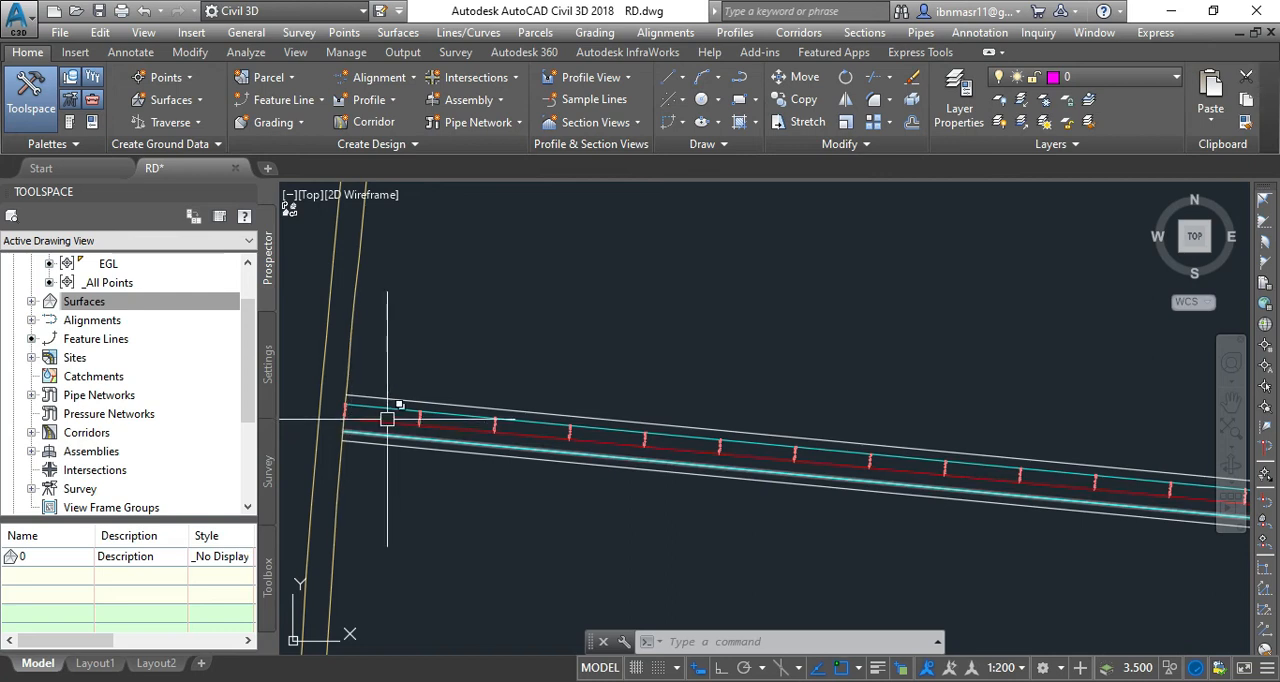
scroll(380, 485, "down", 3)
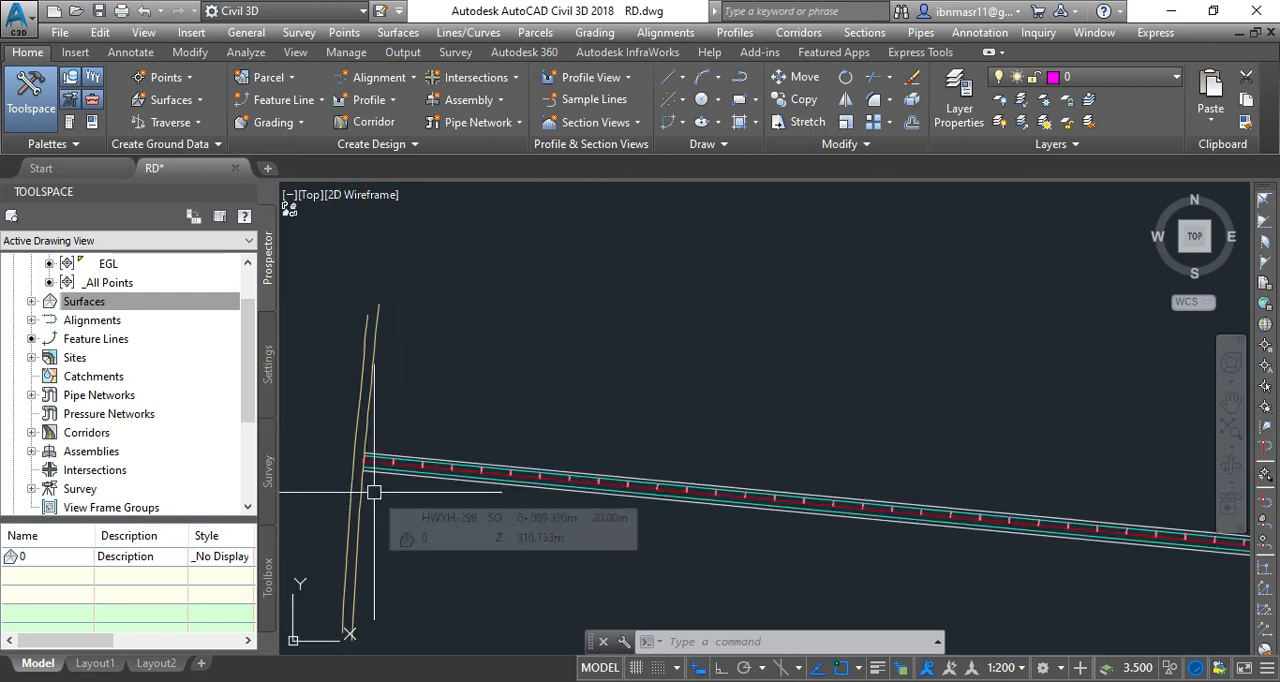
scroll(372, 491, "down", 3)
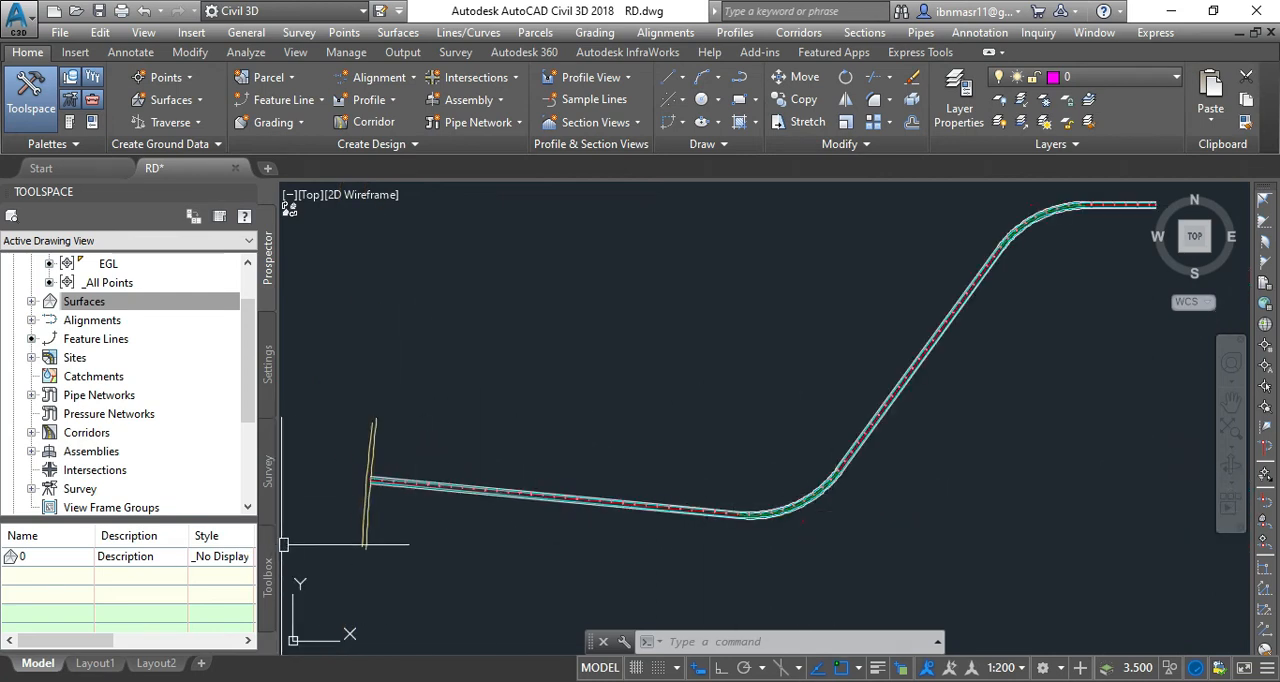
scroll(380, 480, "up", 5)
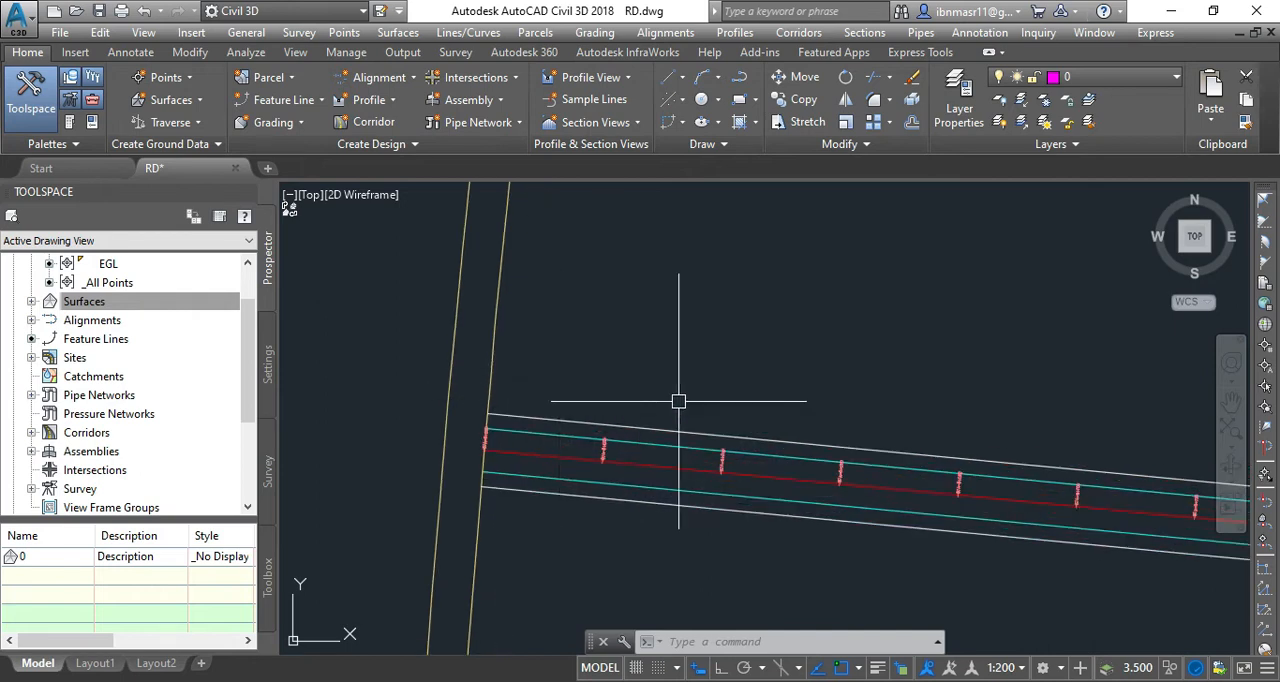
mouse_move(631, 401)
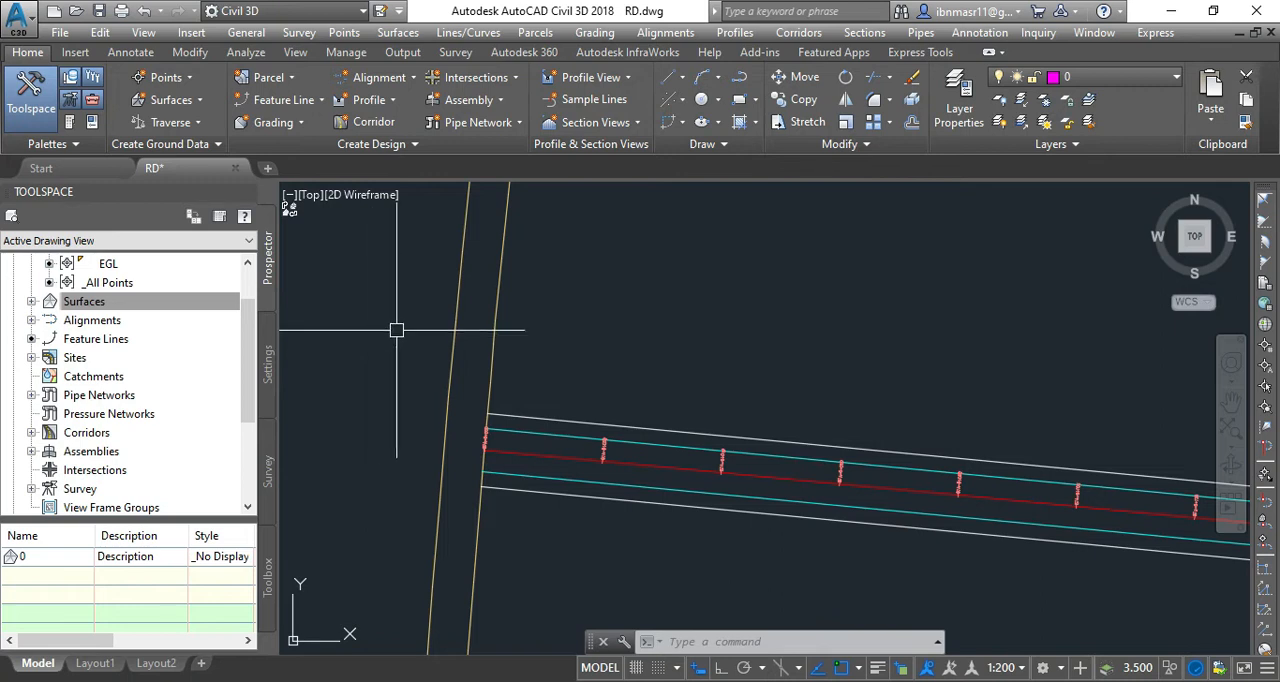
Start a new feature line in a newly created site named "road works", using the Basic Feature Line style.
left_click(309, 104)
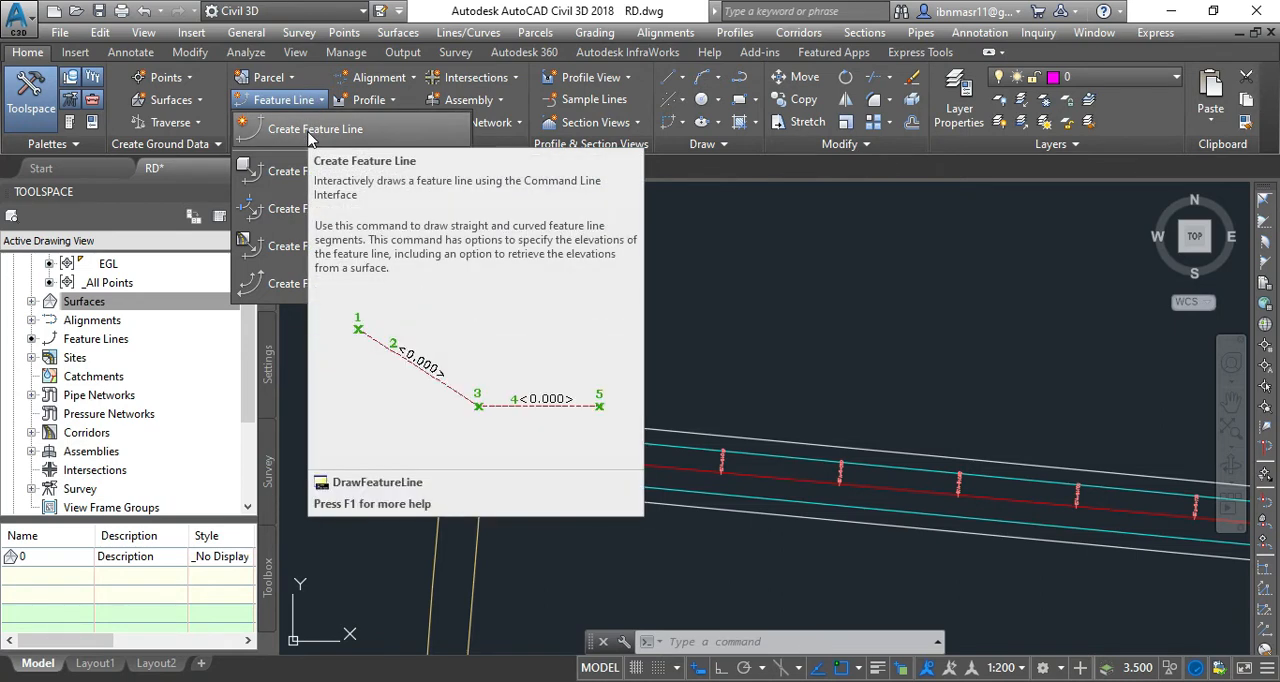
left_click(309, 134)
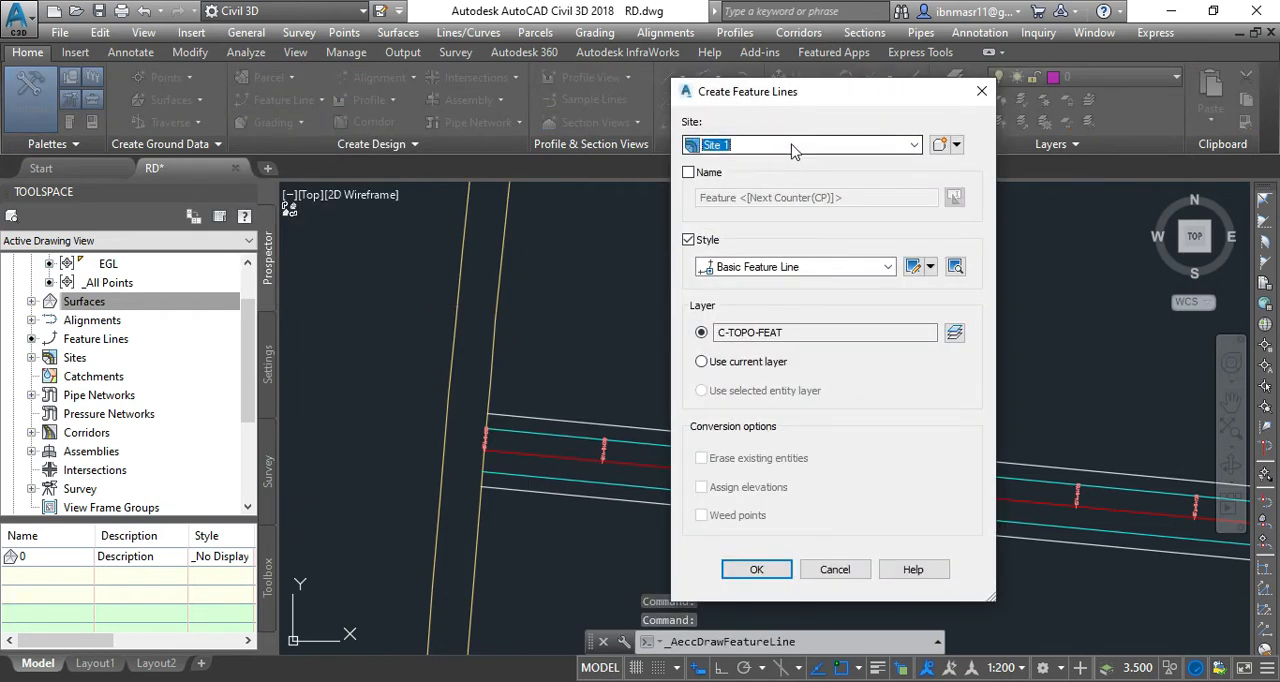
left_click(914, 145)
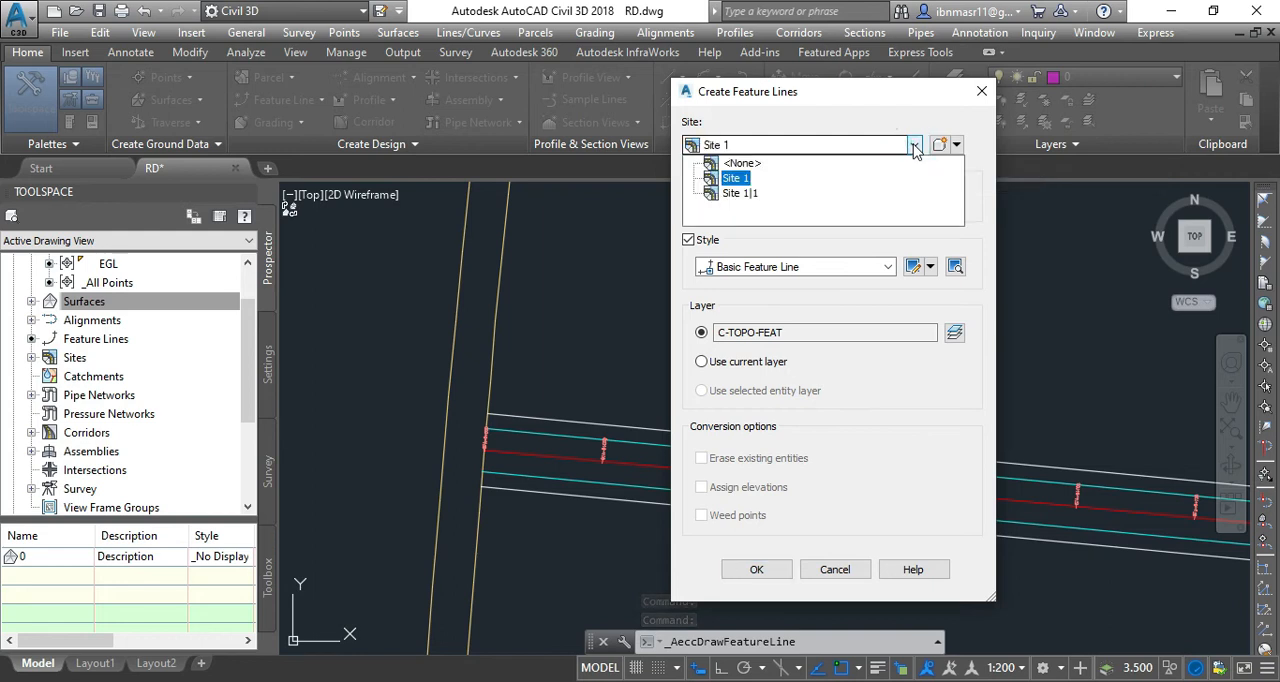
left_click(914, 145)
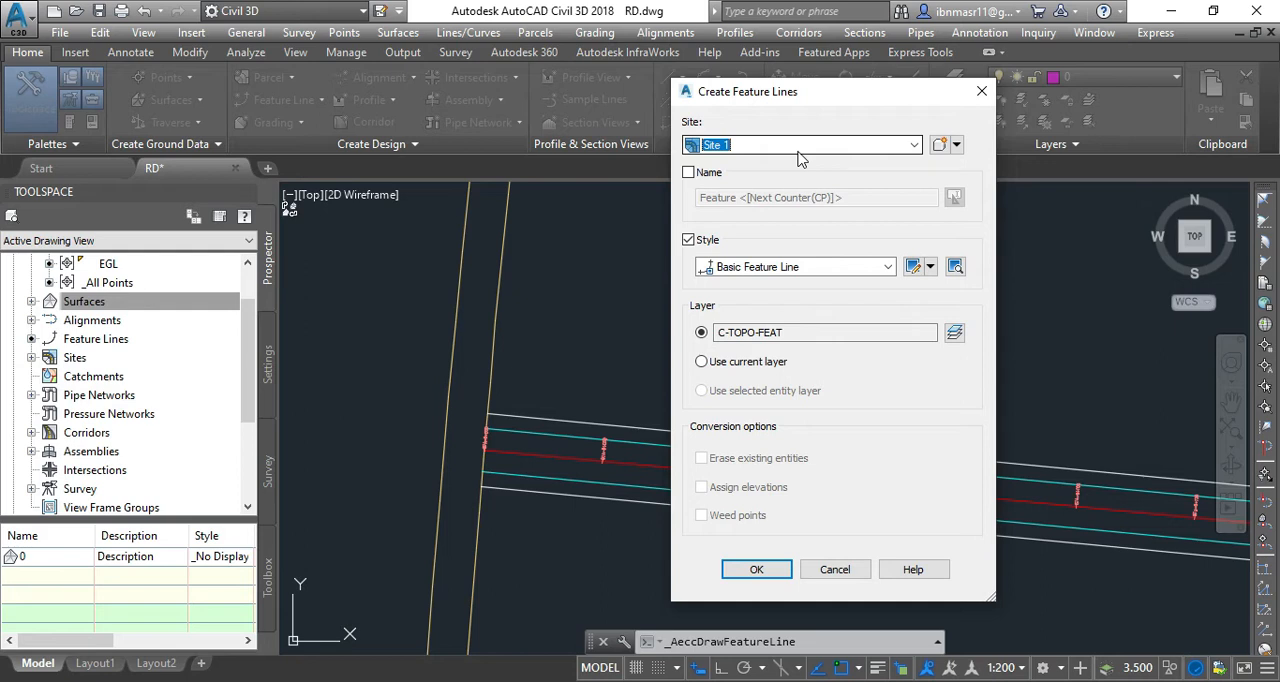
left_click(956, 146)
left_click(972, 168)
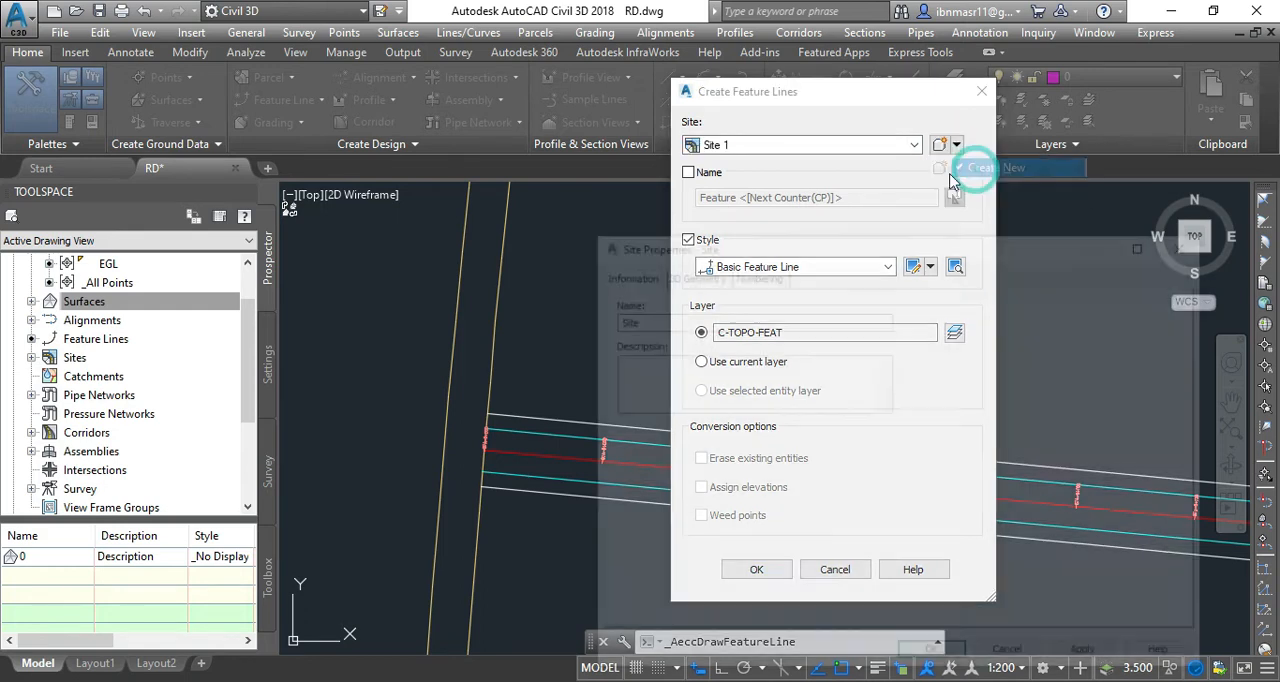
double_click(620, 319)
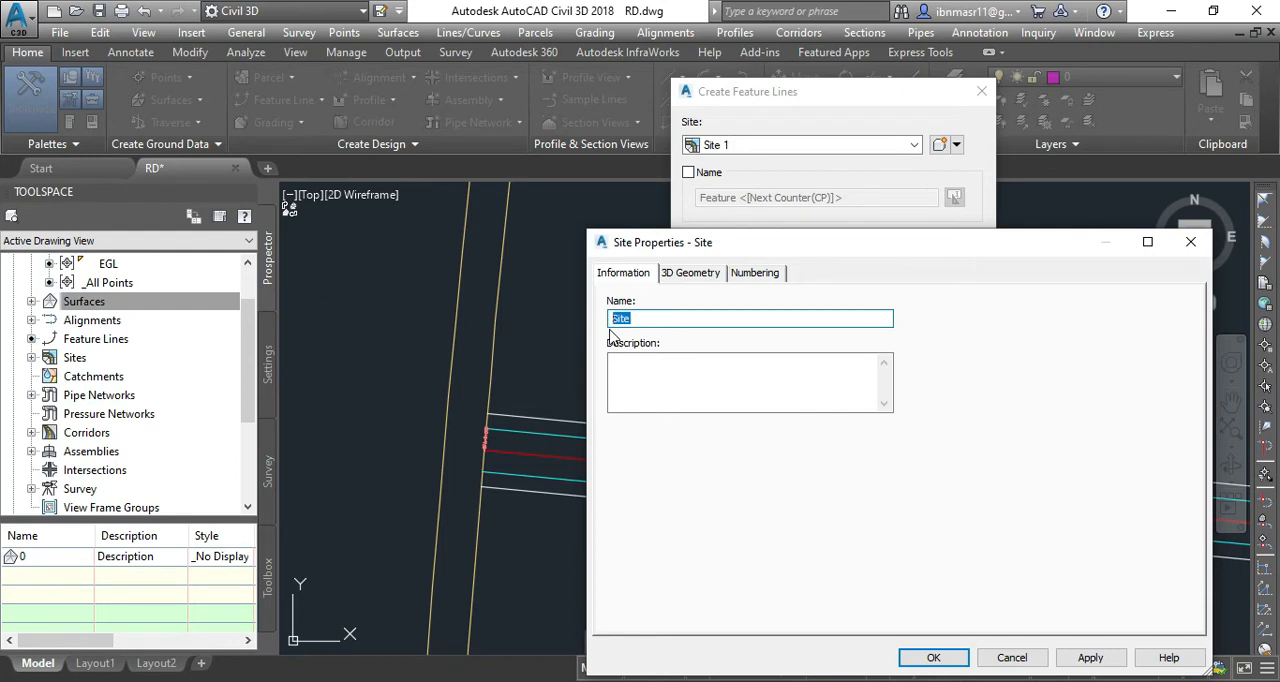
type("road works")
left_click(1088, 658)
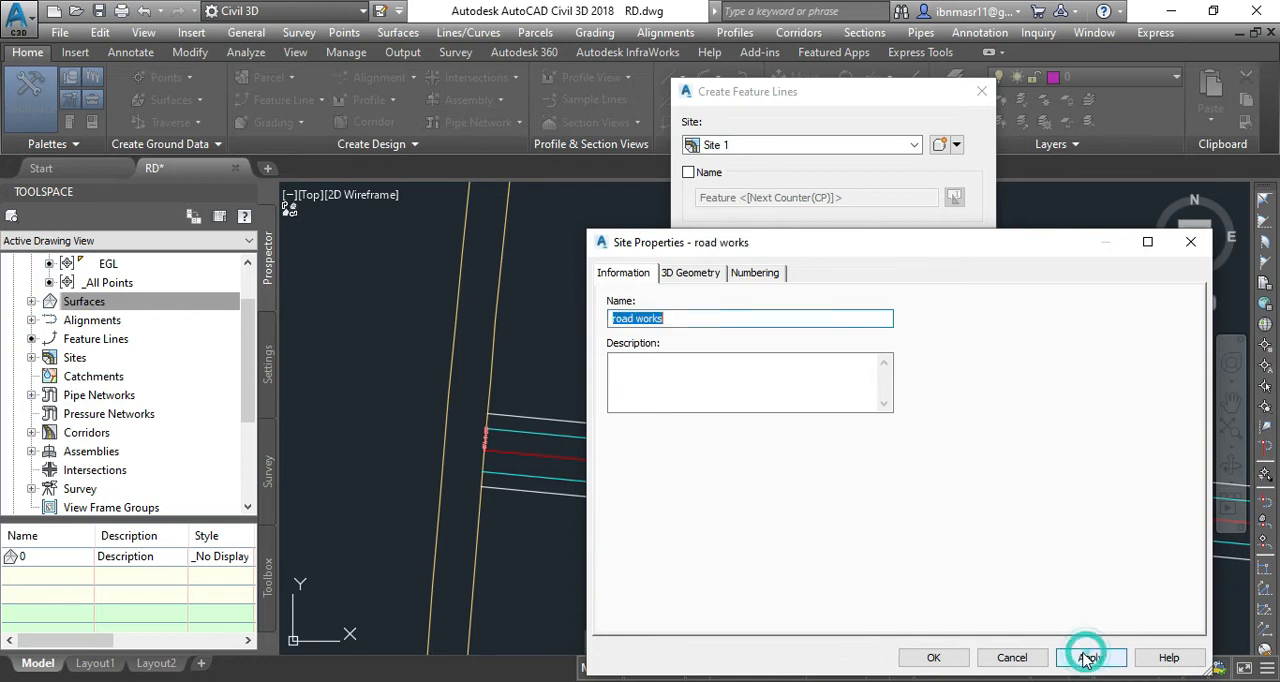
left_click(913, 662)
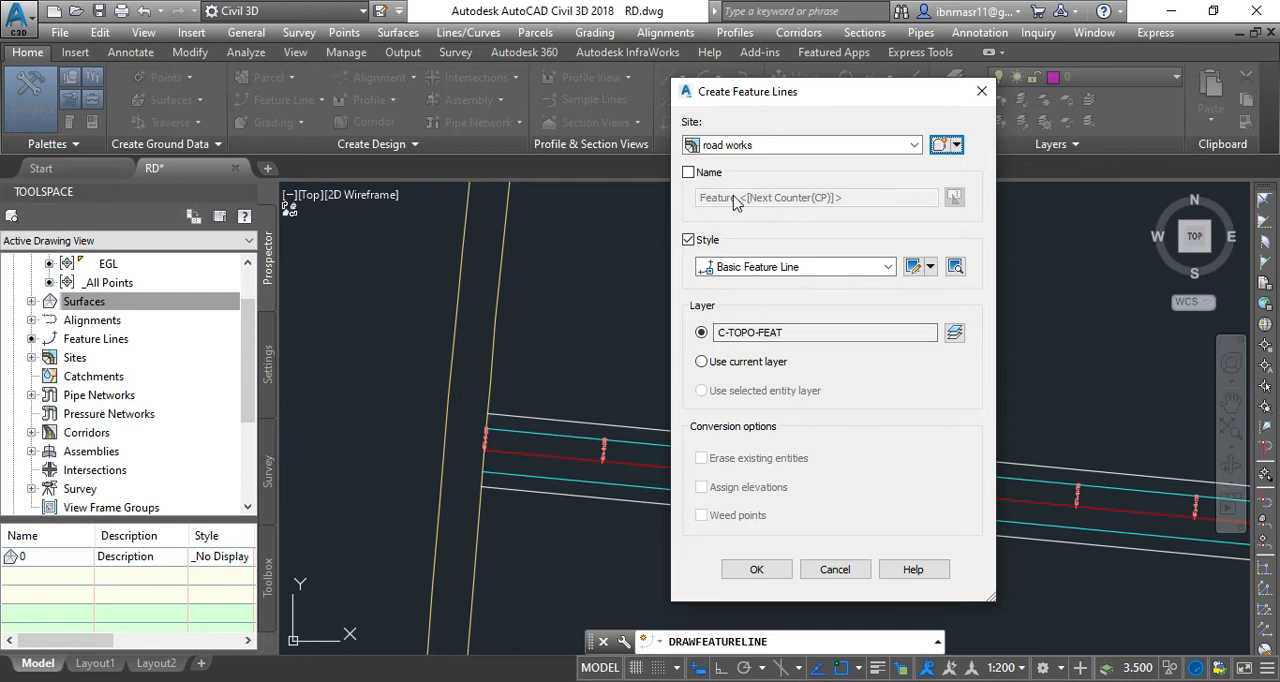
left_click(757, 570)
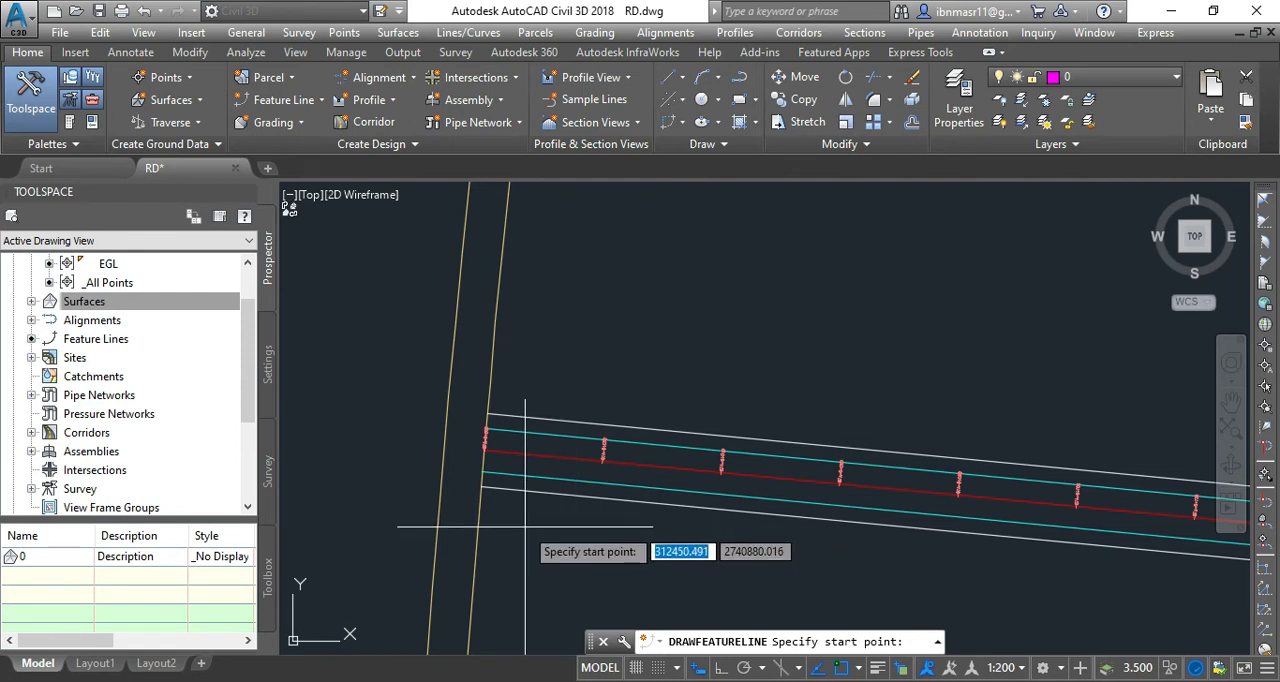
Start the feature line on the road centreline at station 0+000 with an elevation of 310.
scroll(490, 440, "up", 4)
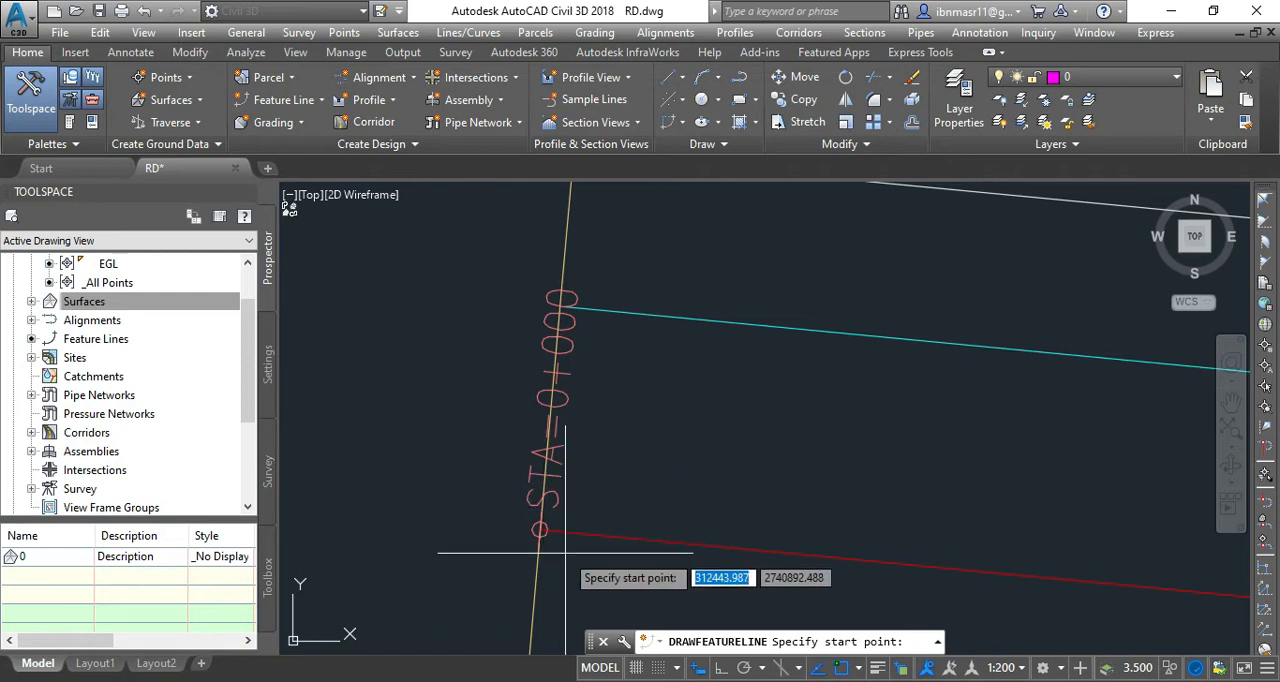
scroll(565, 552, "up", 3)
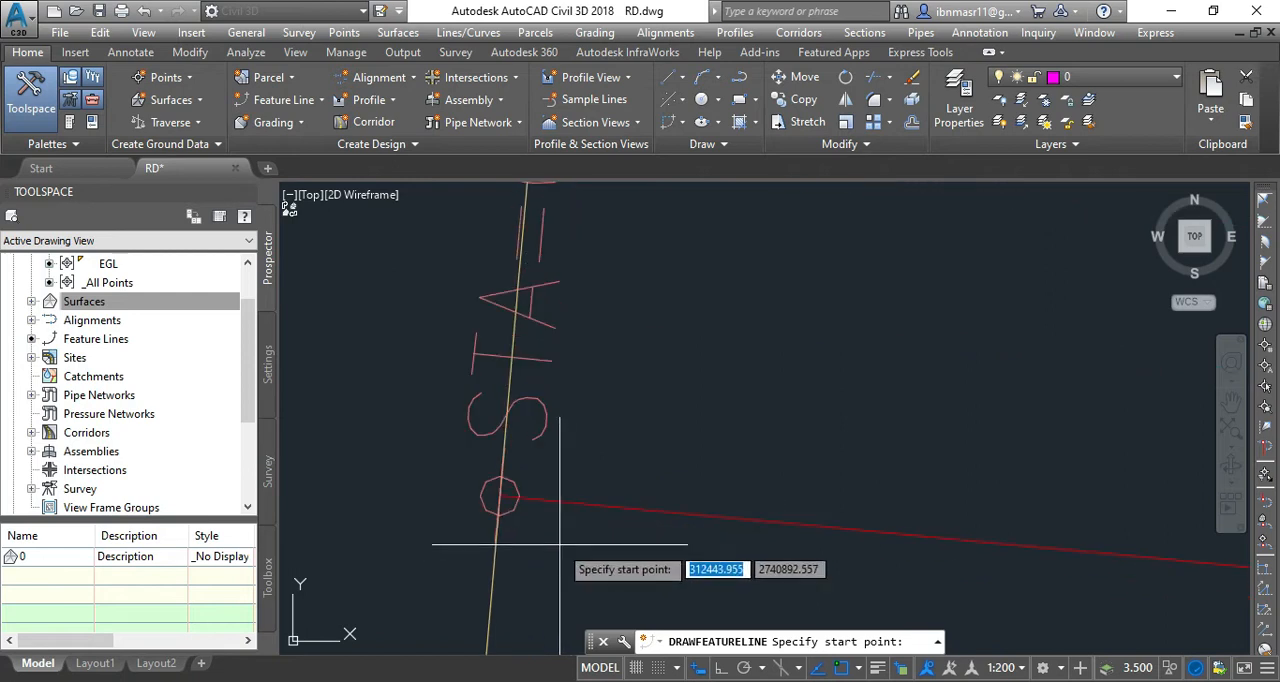
left_click(500, 497)
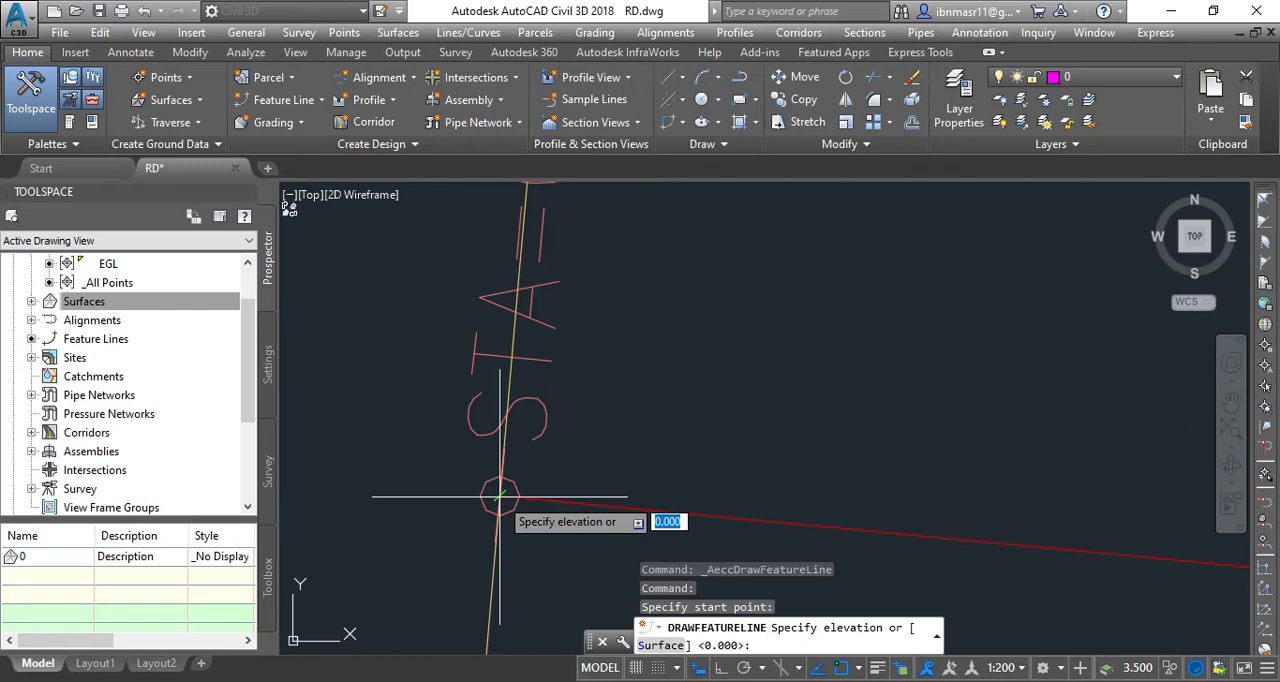
type("3")
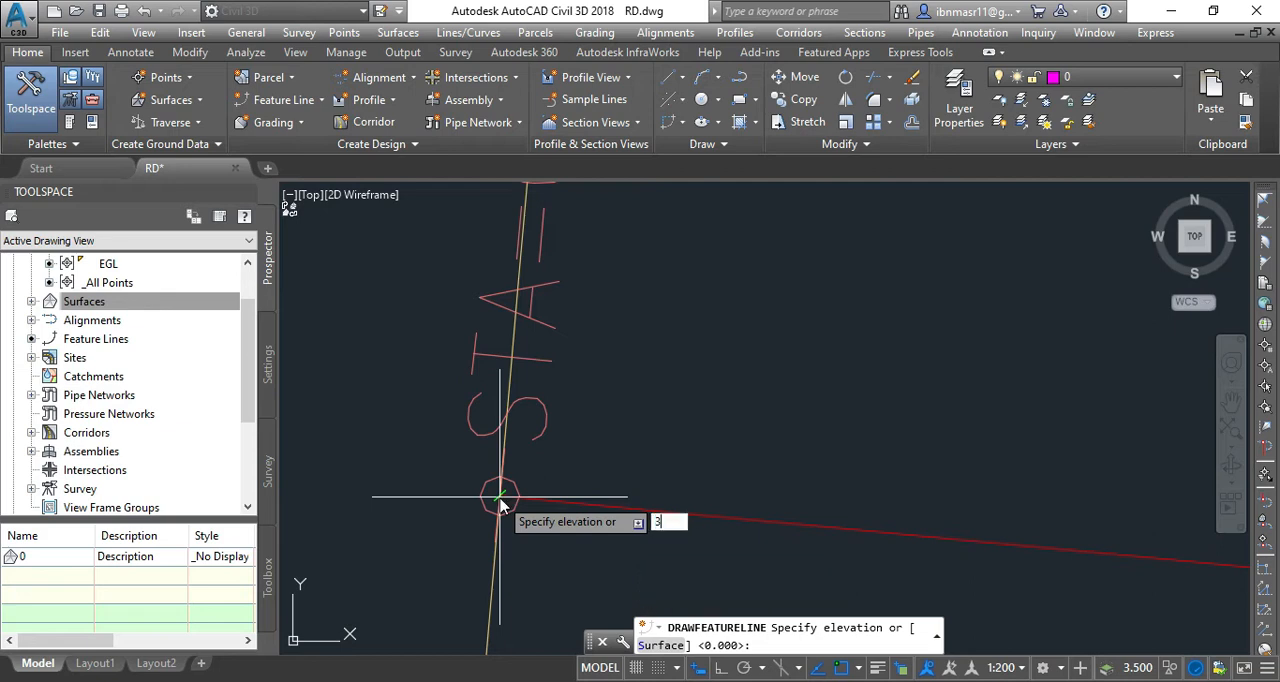
type("10")
key("Return")
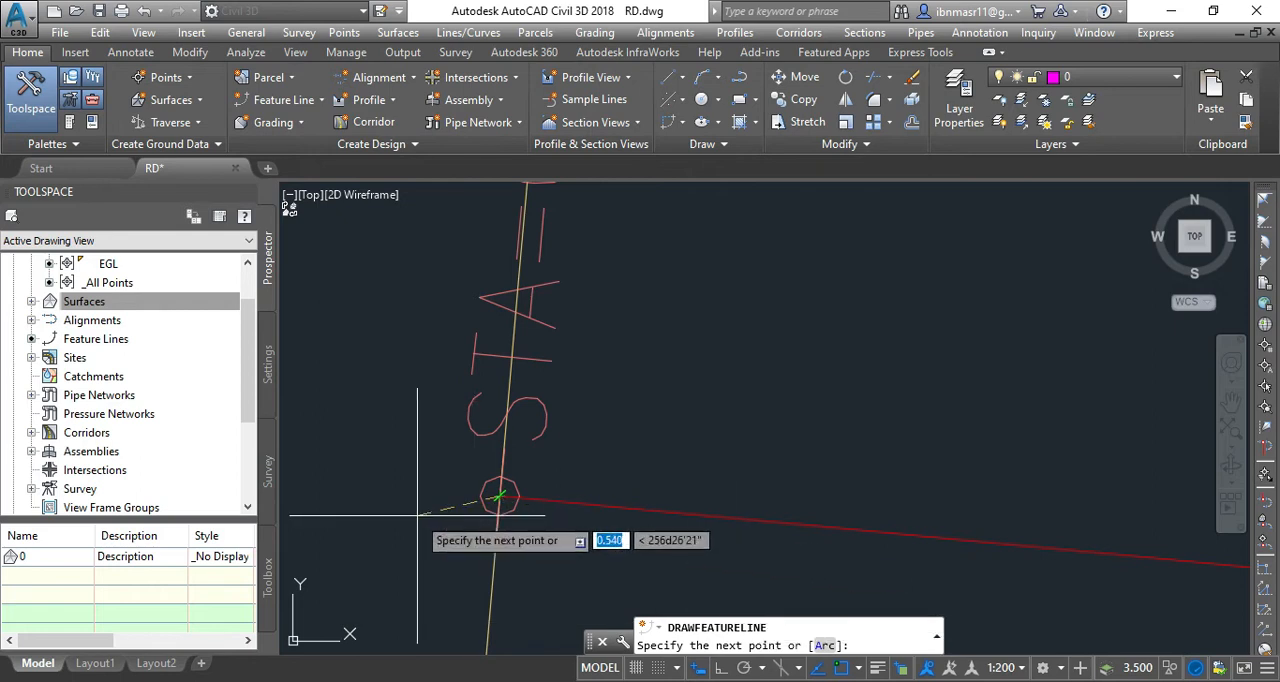
Add the second feature line point on the centreline at station 0+100, entering 315 as the grade.
scroll(413, 522, "down", 8)
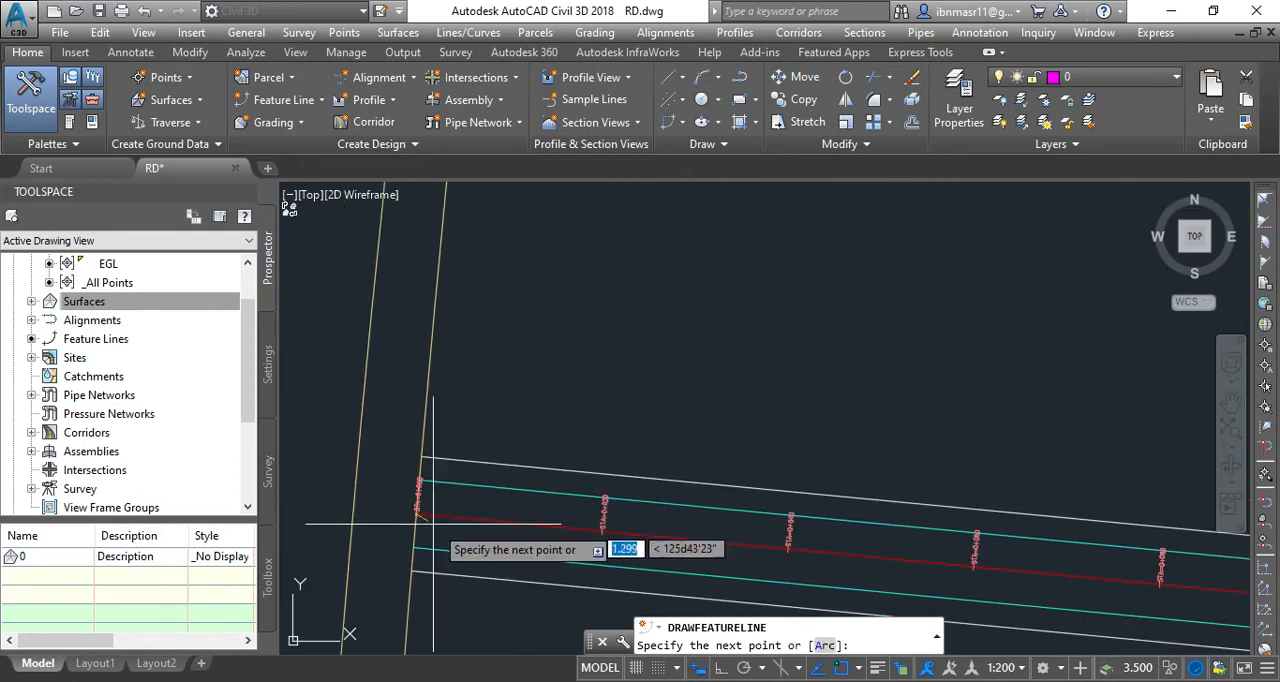
scroll(617, 540, "up", 6)
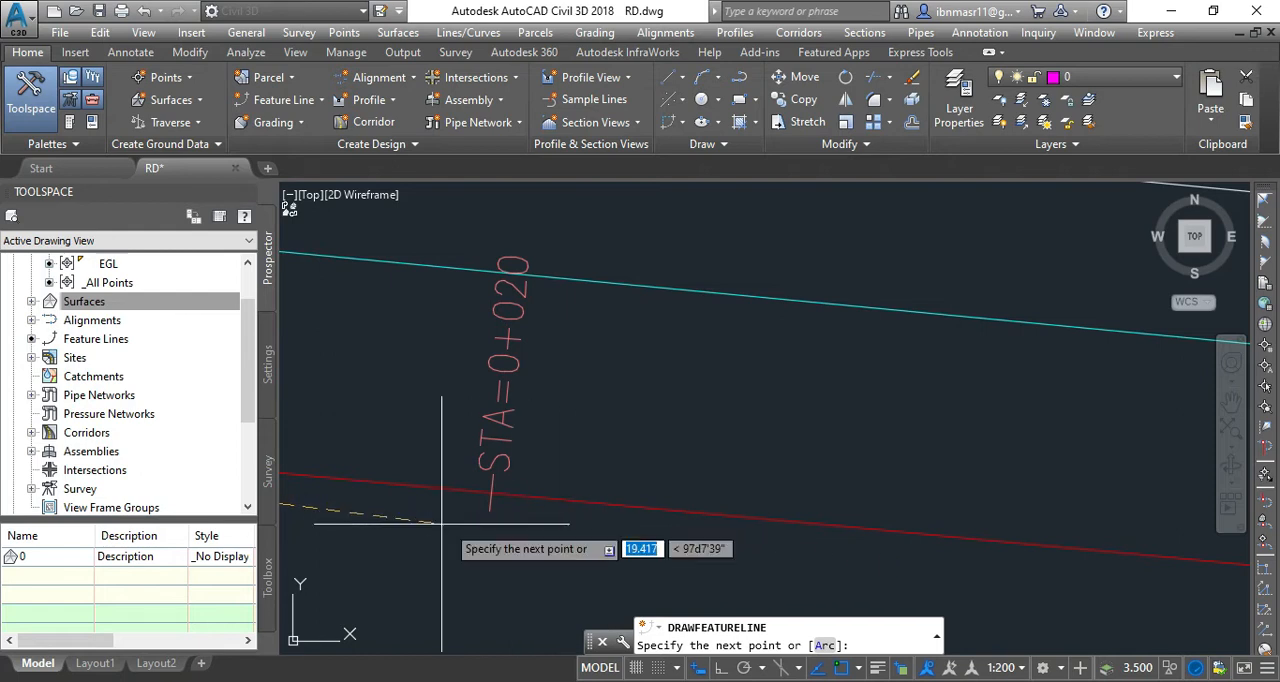
scroll(411, 516, "down", 5)
scroll(415, 516, "down", 5)
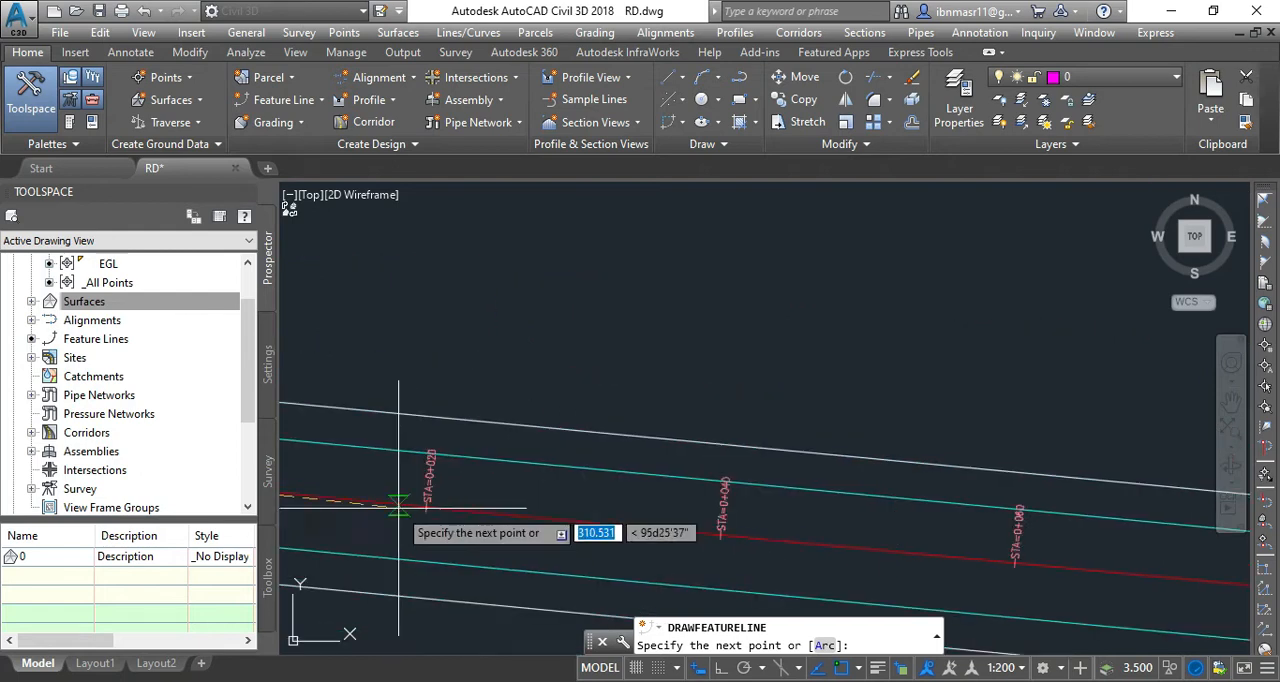
scroll(991, 590, "up", 5)
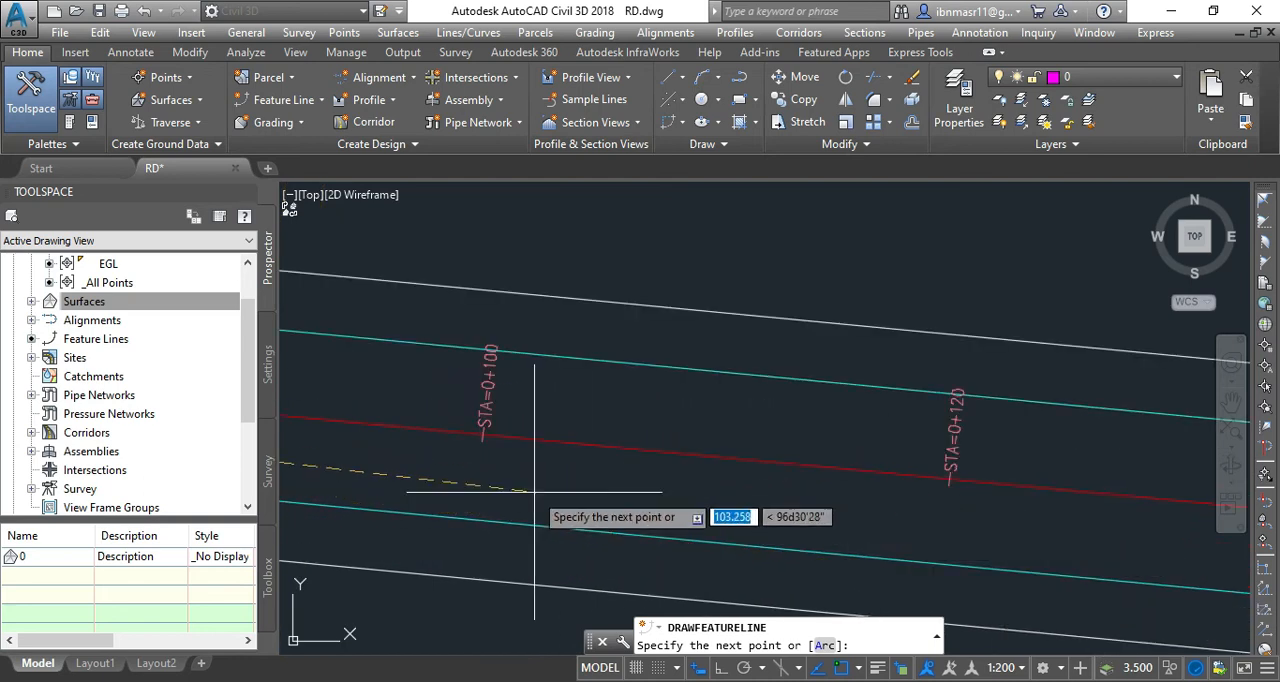
scroll(474, 480, "up", 4)
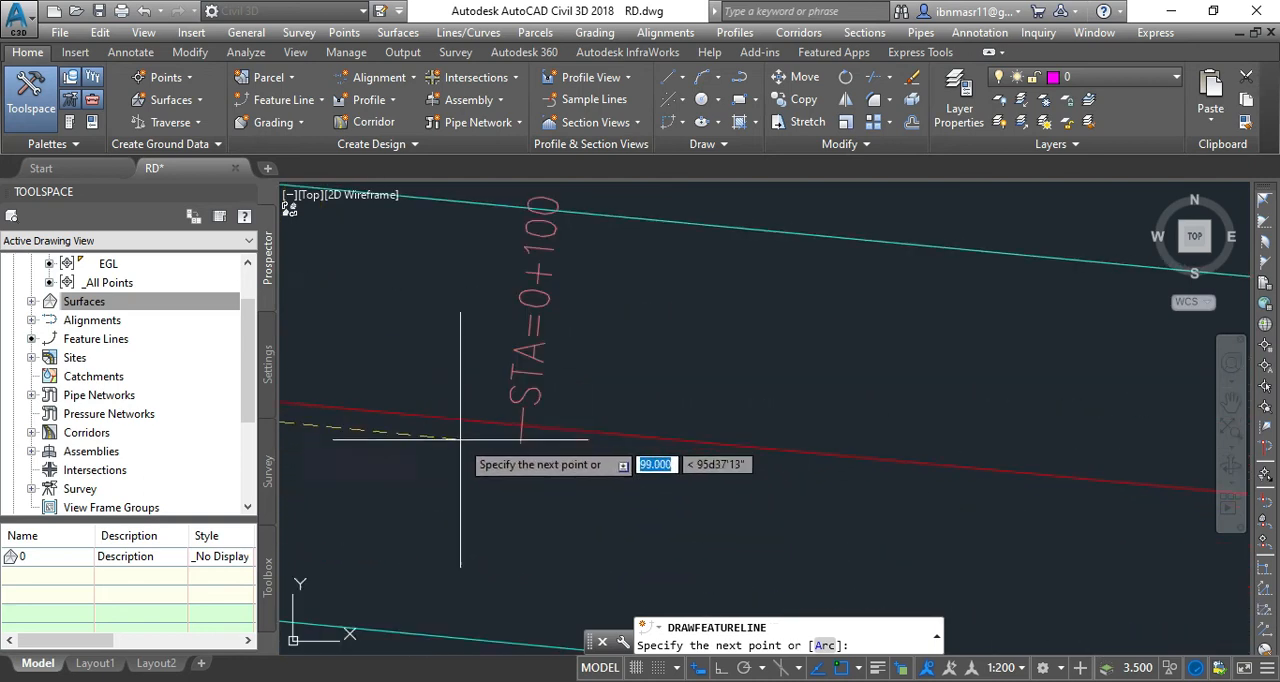
left_click(520, 425)
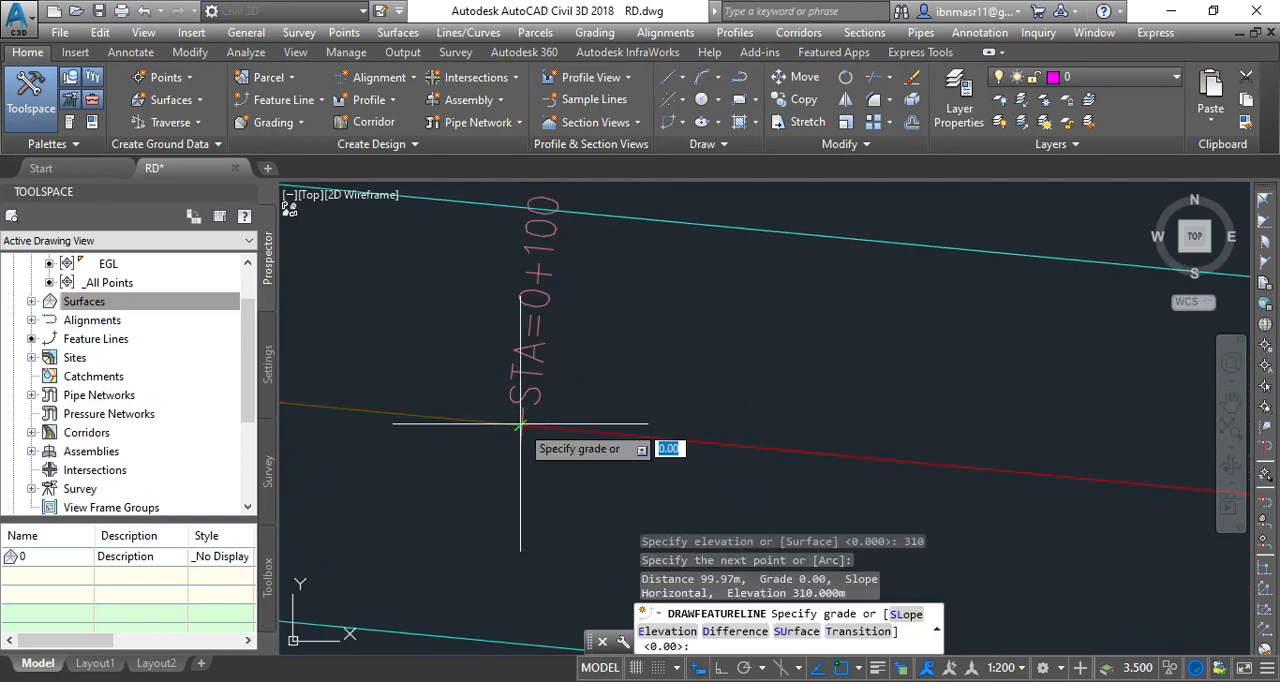
scroll(520, 425, "up", 2)
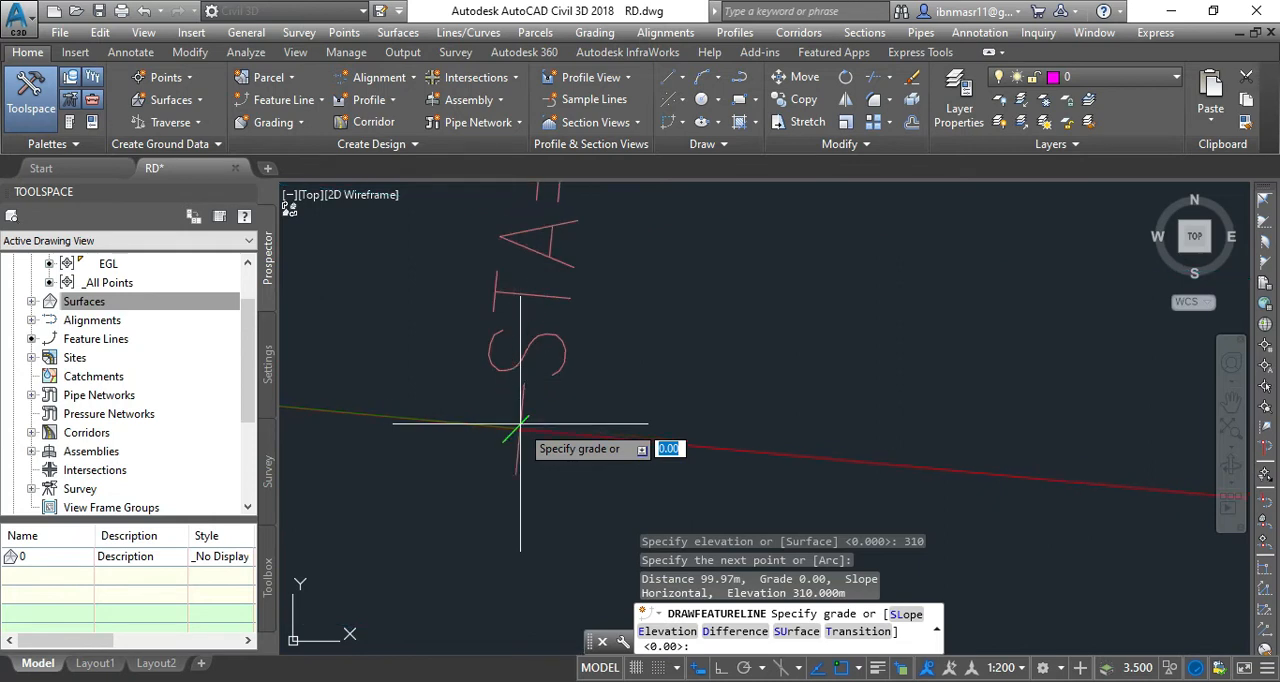
type("3")
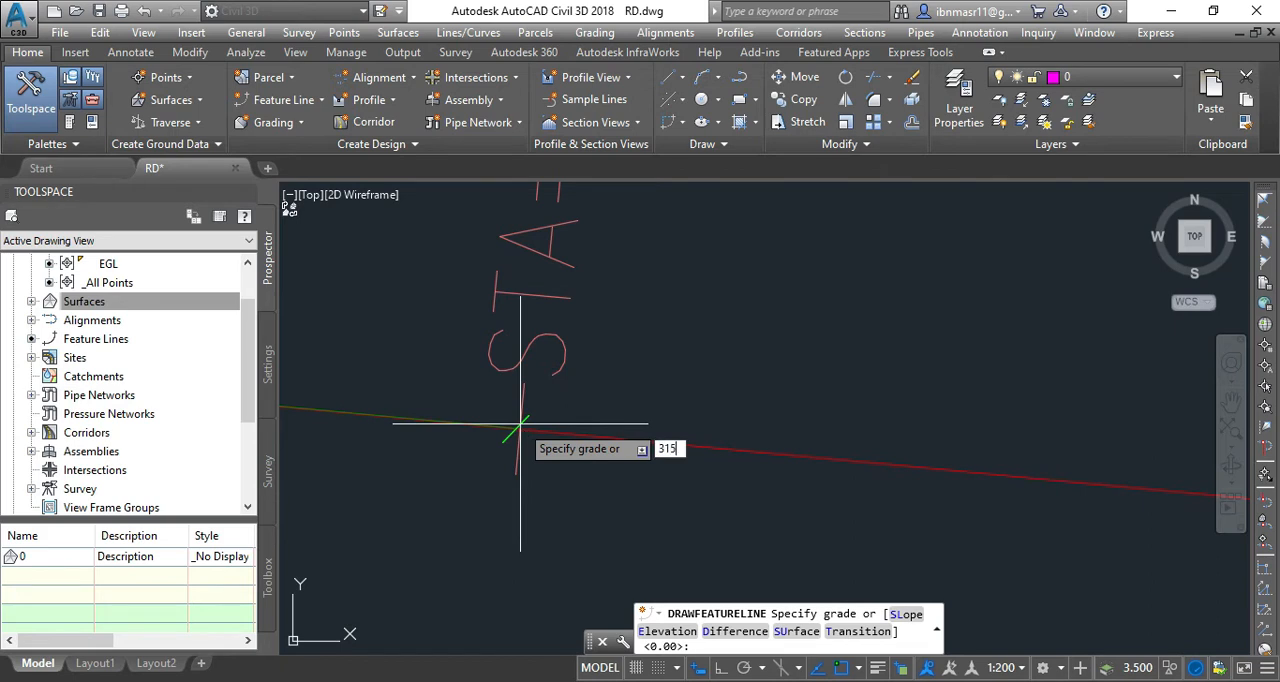
type("15")
key("Return")
Add the third feature line point on the centreline at station 0+300, entering 320 as the grade.
scroll(470, 470, "down", 1)
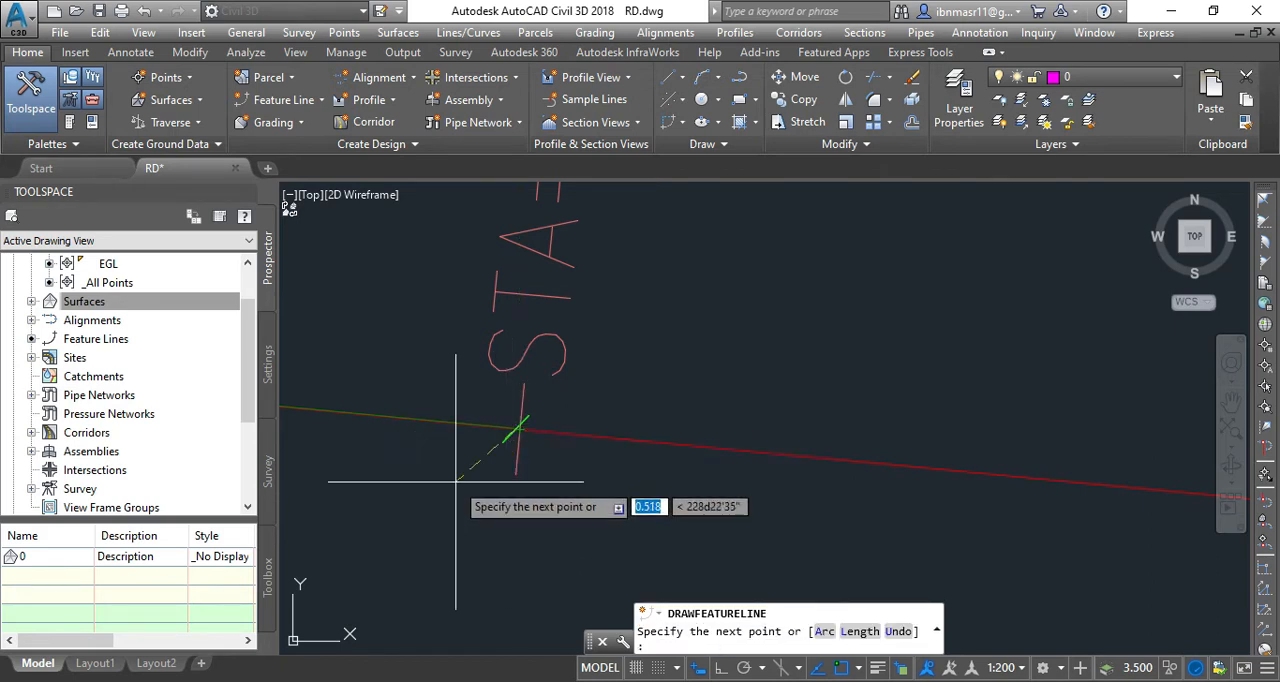
scroll(440, 486, "down", 4)
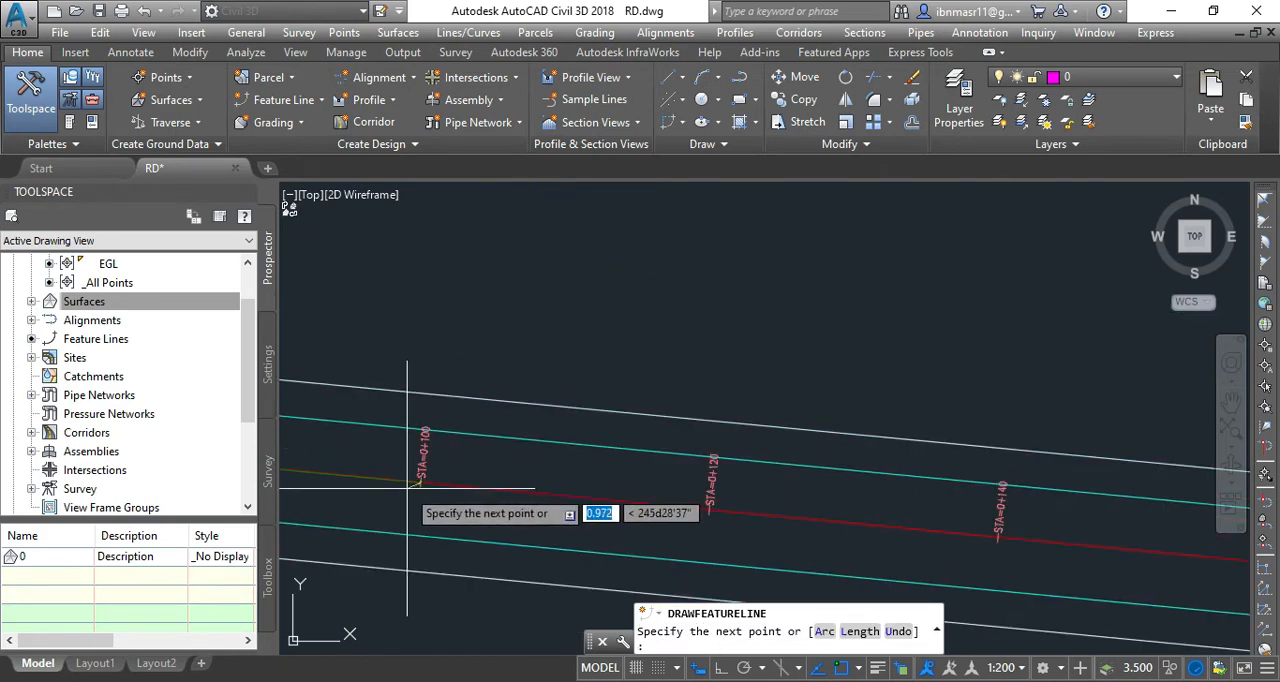
scroll(435, 490, "down", 5)
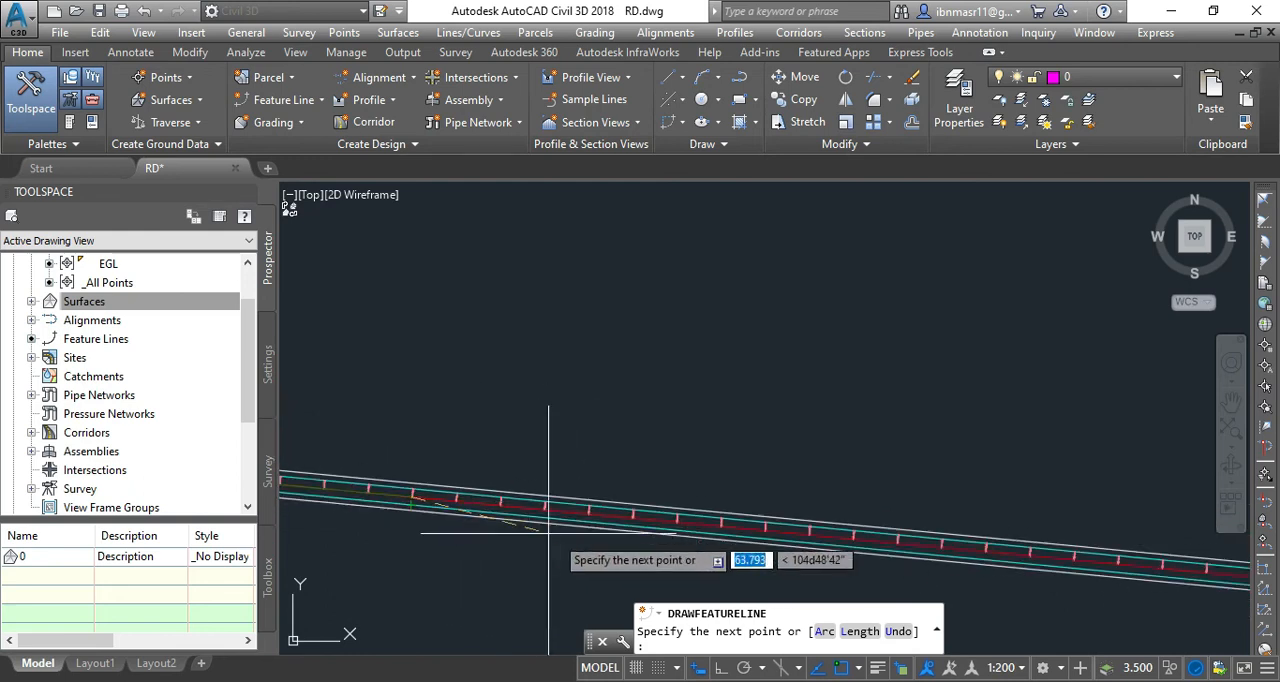
scroll(850, 538, "up", 8)
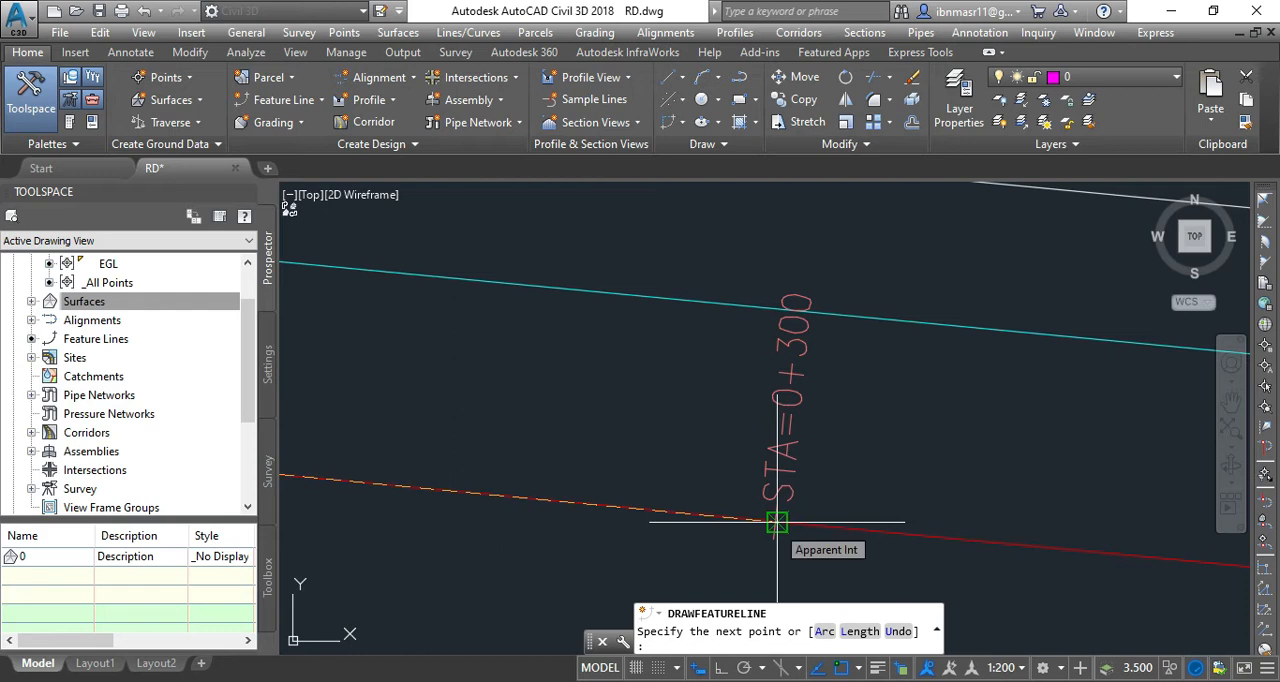
left_click(777, 522)
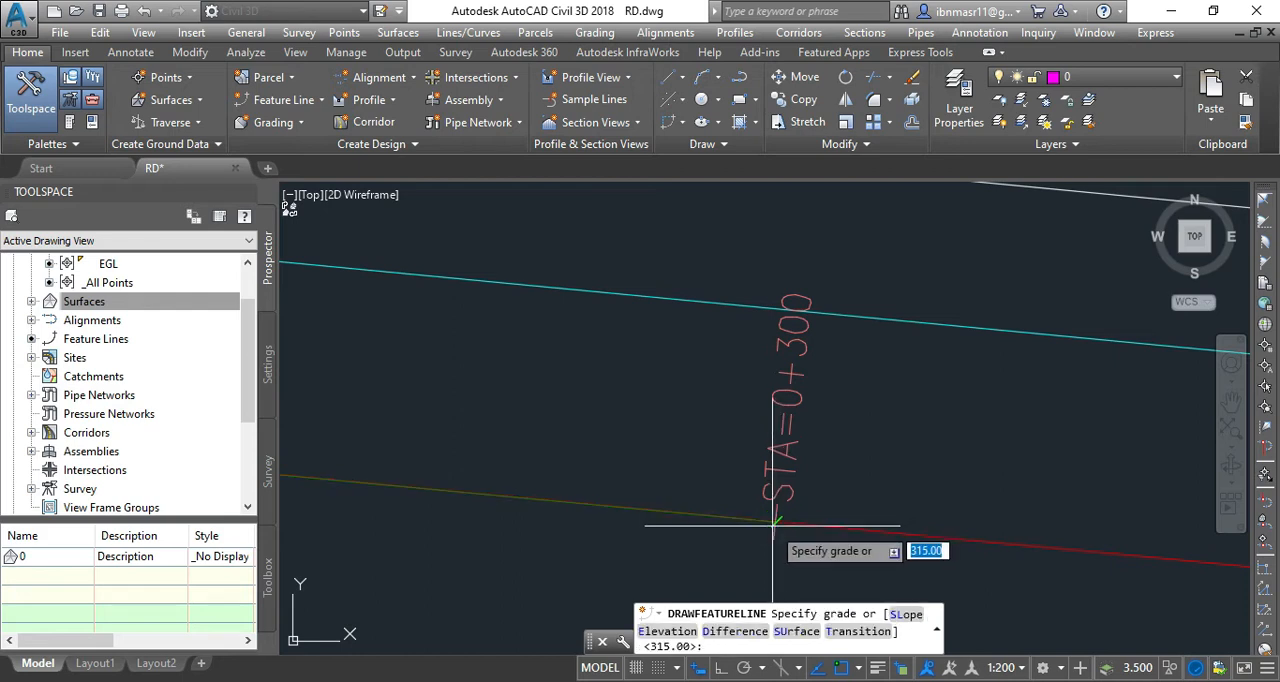
type("320")
key("Return")
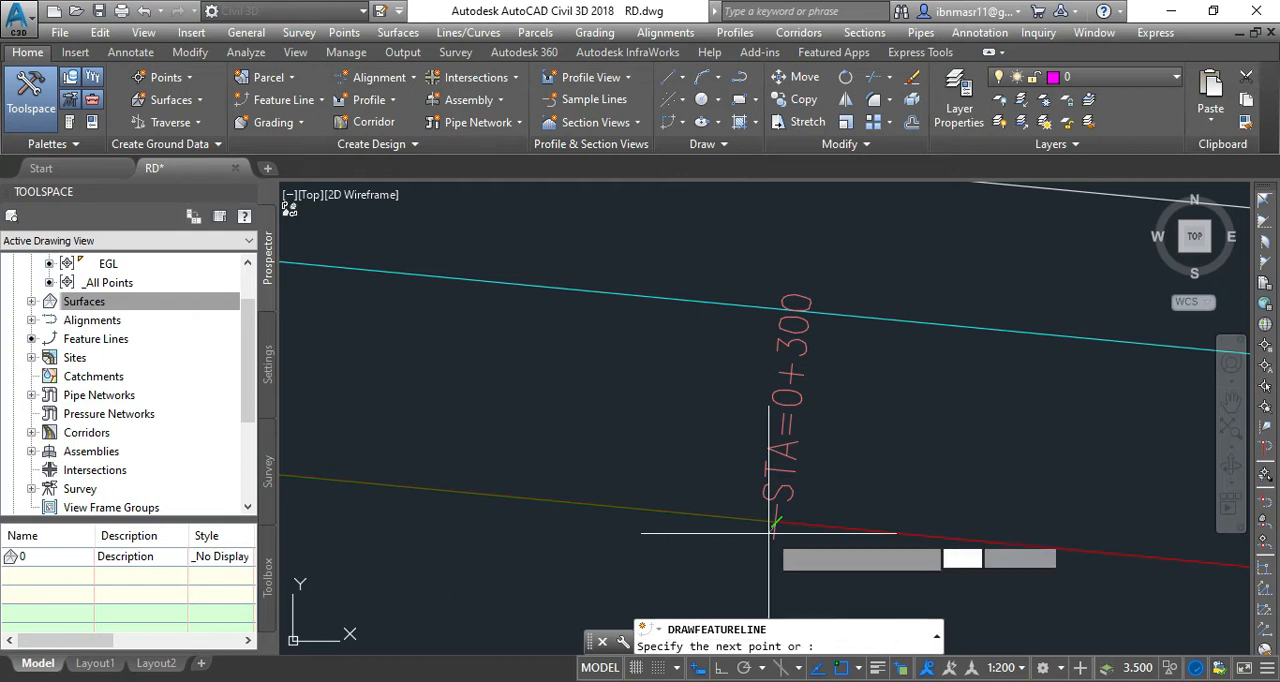
Add the fourth feature line point on the centreline at station 0+560, entering 325 as the grade.
scroll(494, 432, "down", 5)
scroll(494, 432, "down", 2)
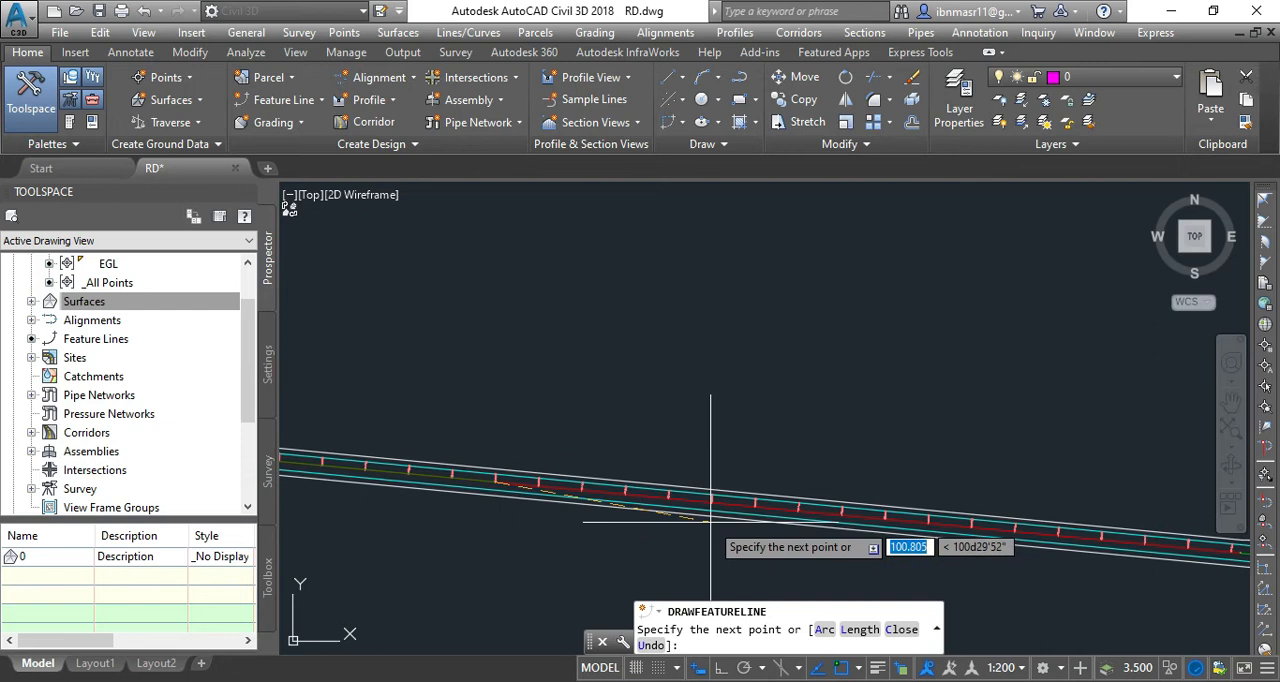
scroll(706, 516, "up", 4)
scroll(674, 522, "down", 5)
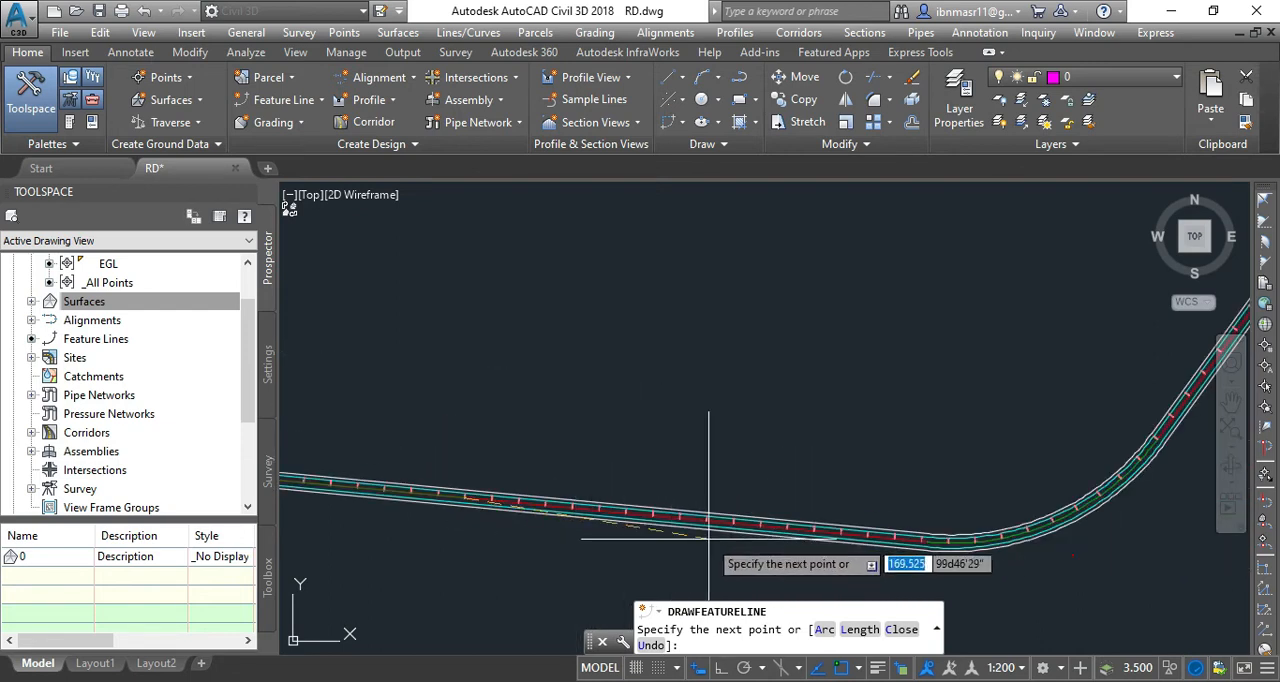
scroll(740, 515, "up", 4)
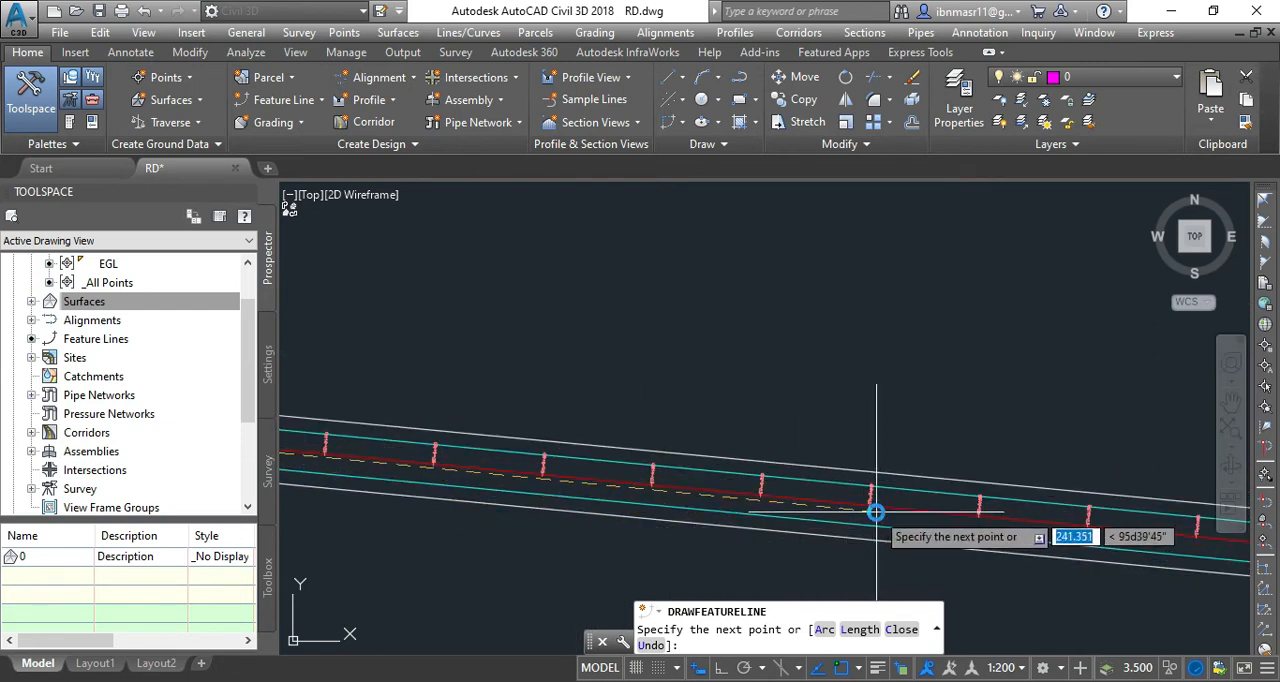
scroll(855, 505, "up", 5)
scroll(752, 487, "down", 3)
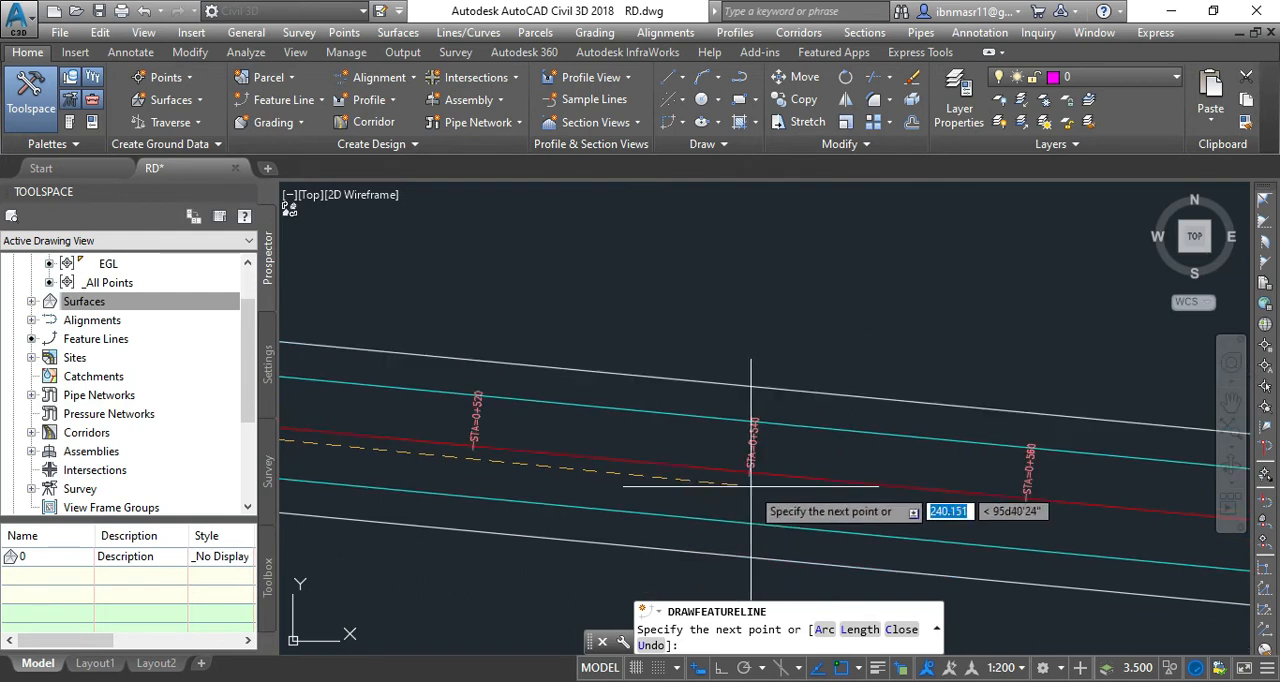
scroll(1009, 495, "up", 5)
scroll(803, 431, "up", 2)
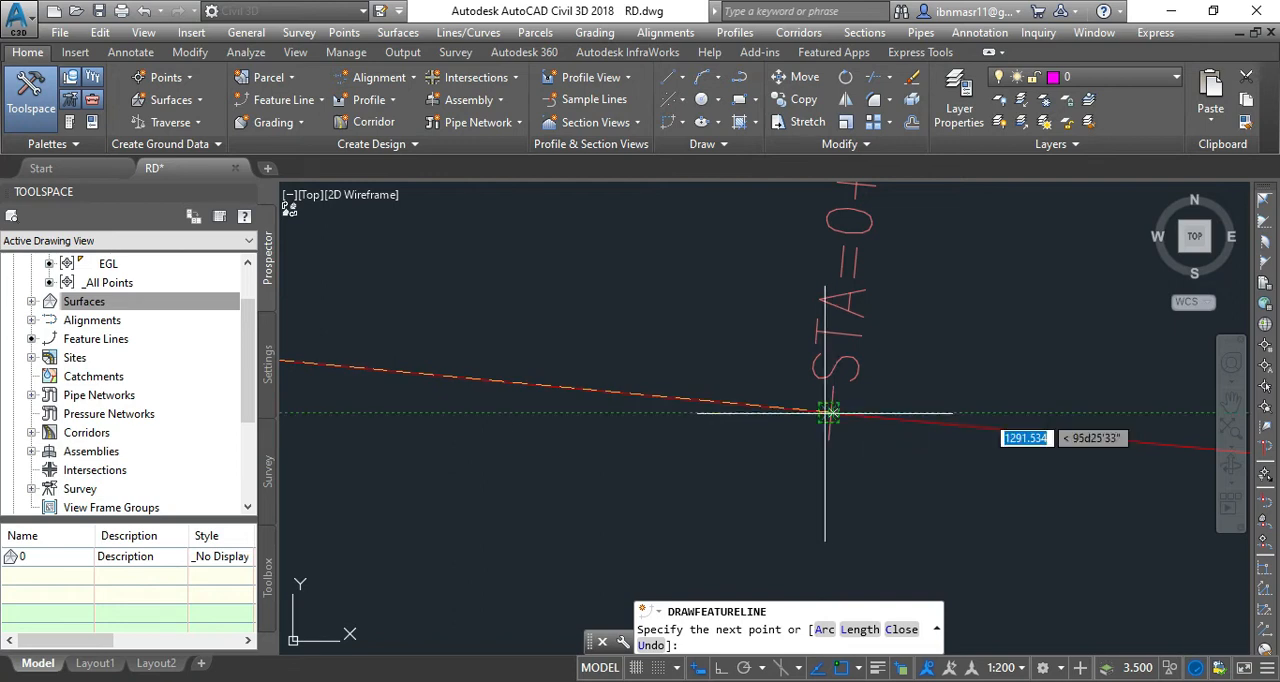
left_click(828, 412)
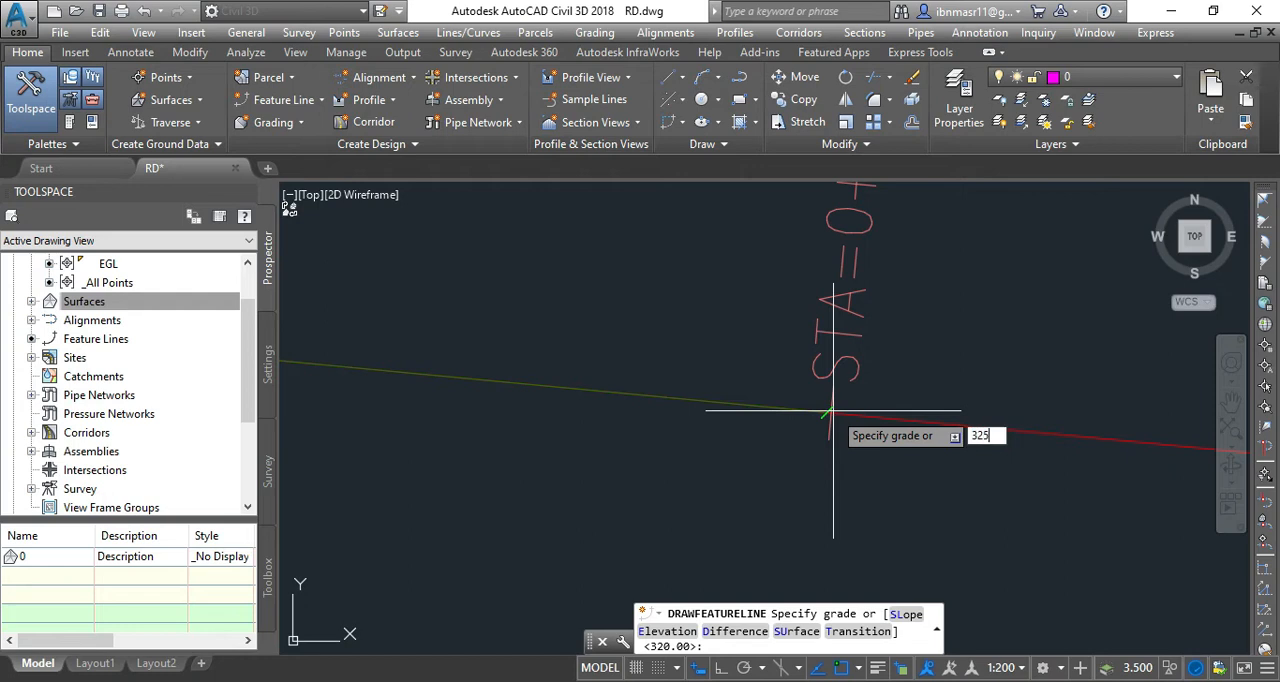
key("Return")
Add the fifth feature line point at the start of the centreline curve, just past station 0+640, entering 326 as the grade.
scroll(487, 462, "down", 3)
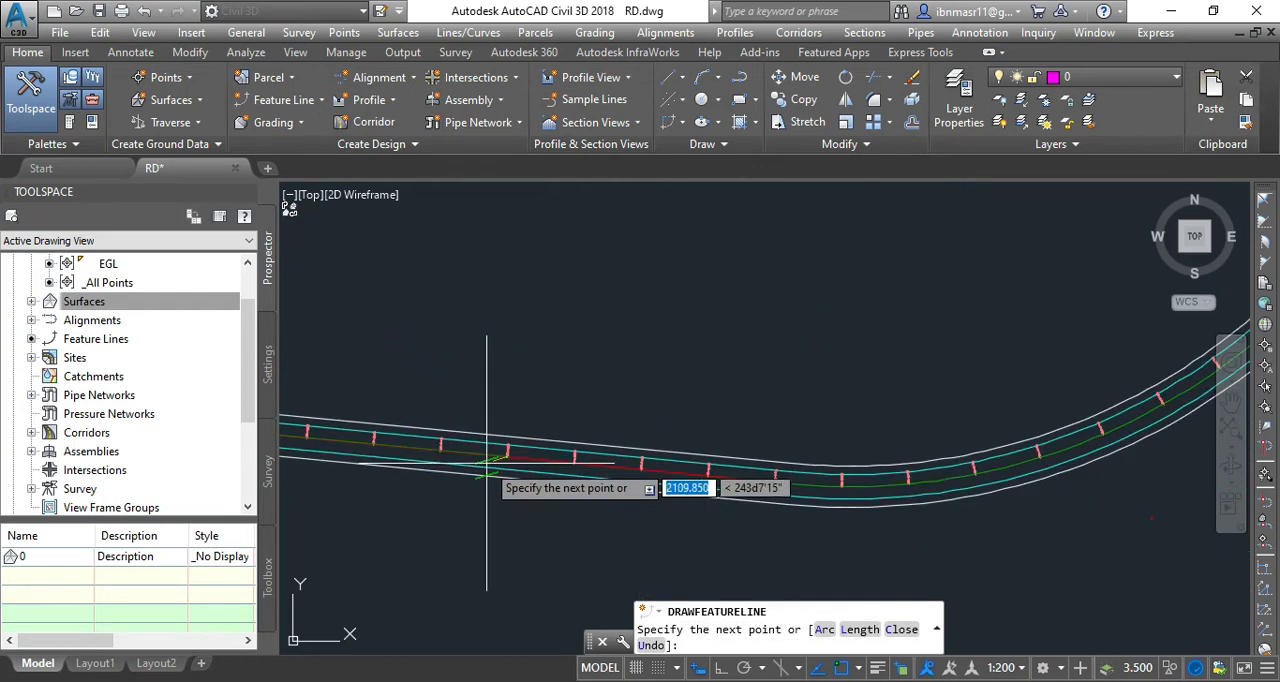
scroll(757, 470, "up", 4)
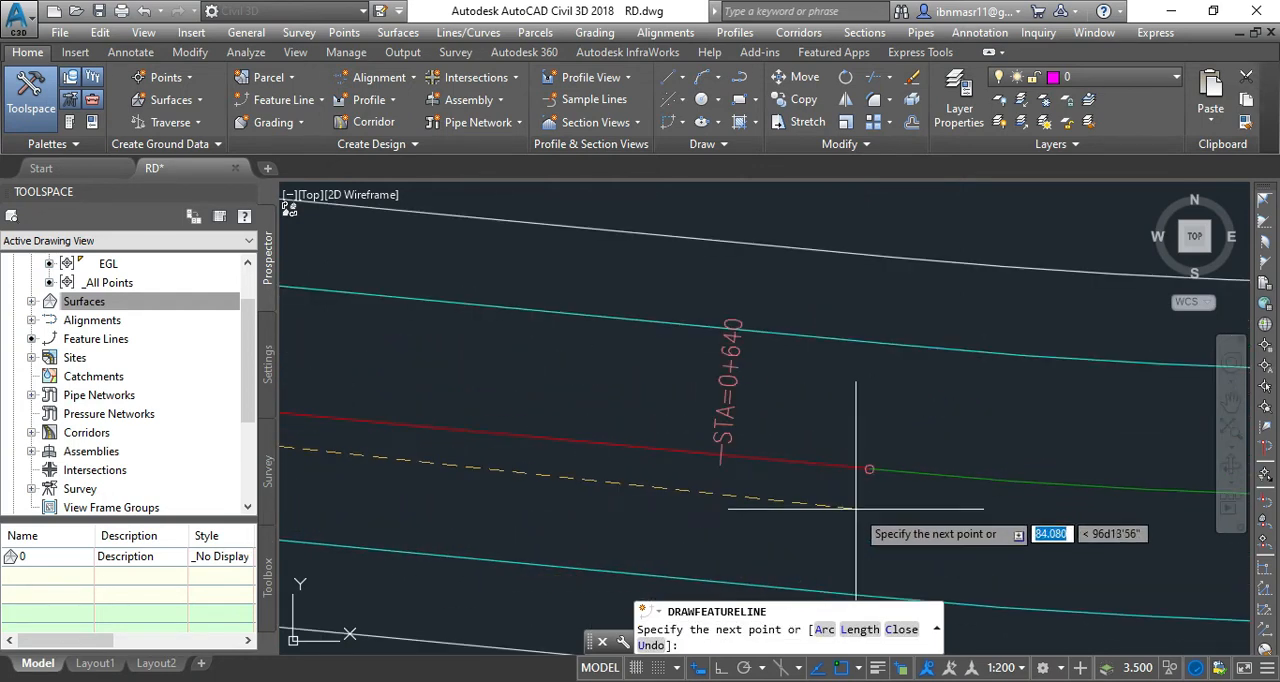
scroll(871, 452, "up", 3)
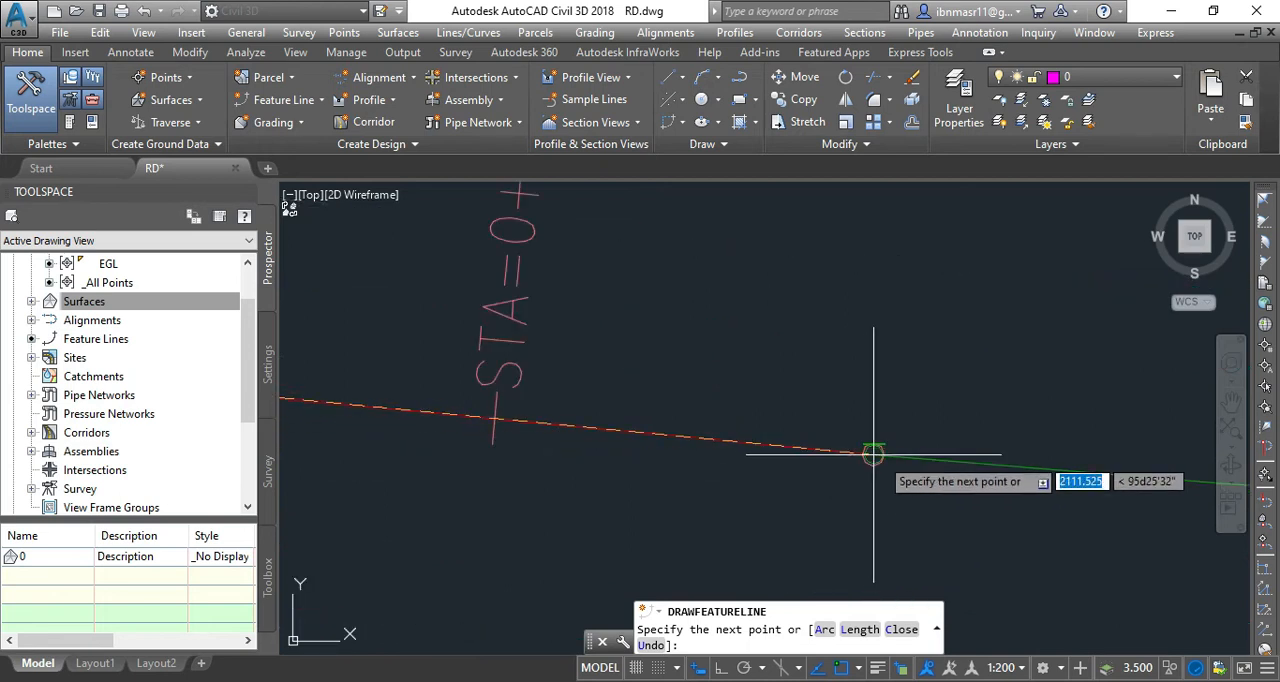
left_click(873, 454)
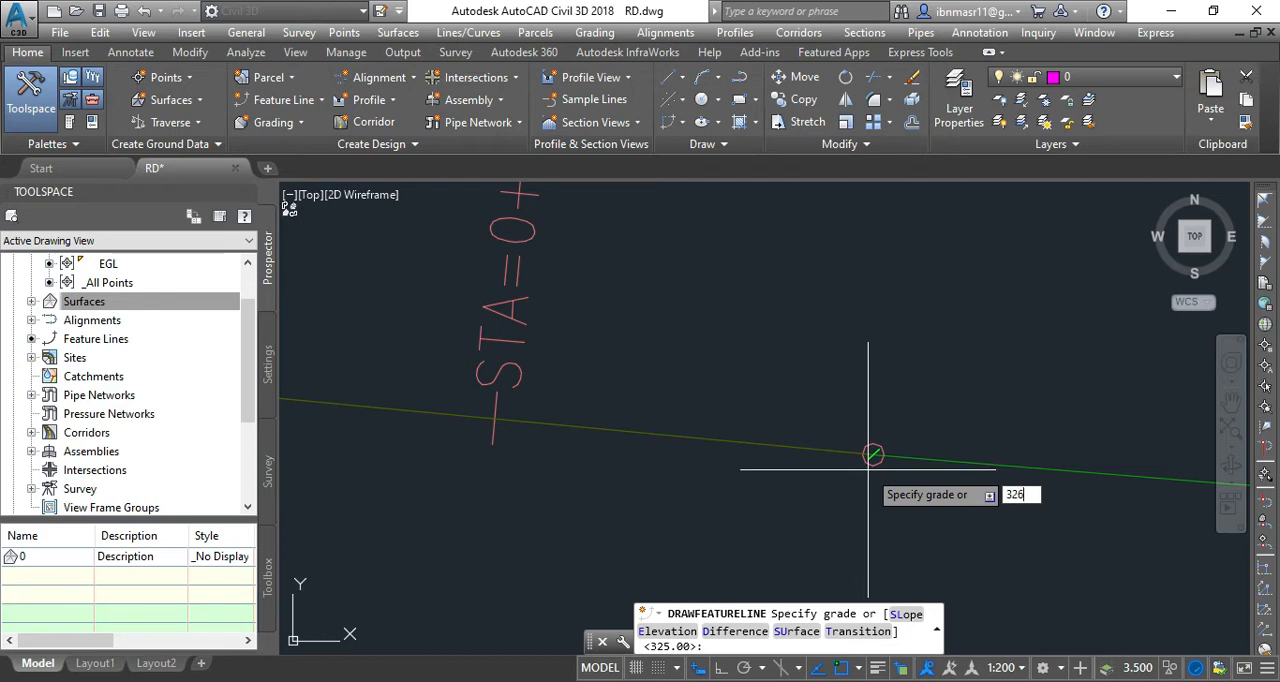
type("326")
key("Return")
Add an arc segment ending where the centreline curve ends, just past station 0+840, entering 328 as the grade.
scroll(763, 471, "down", 5)
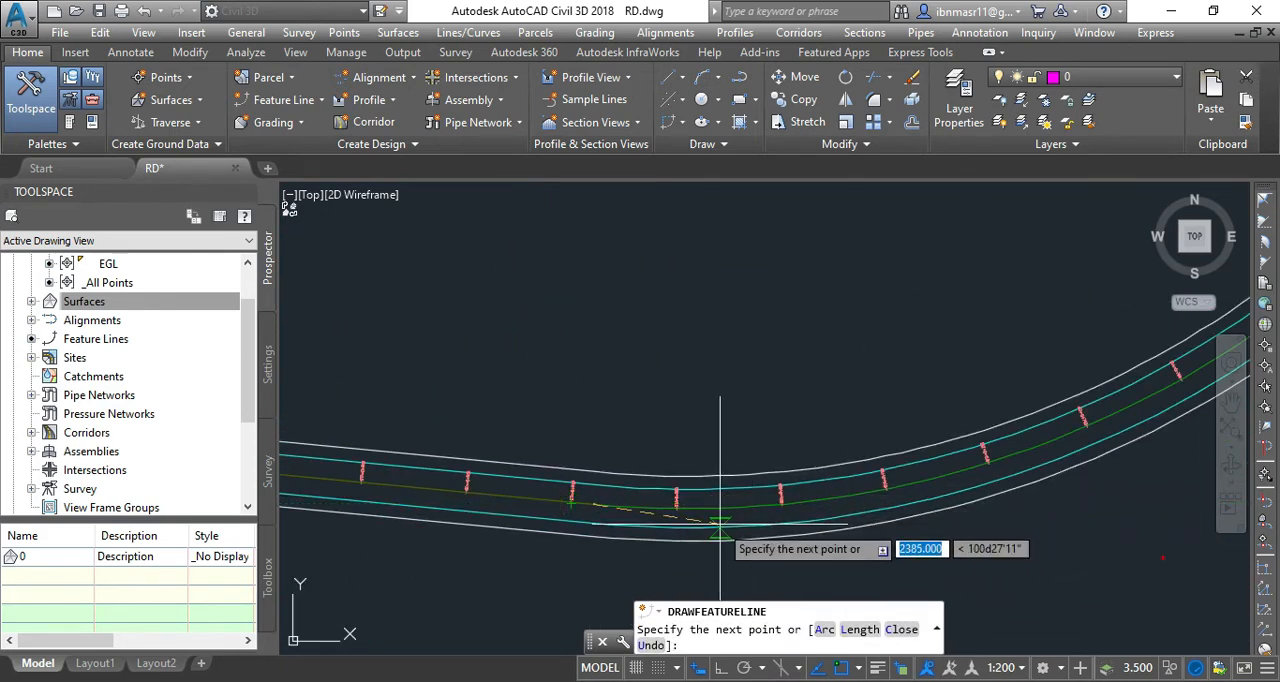
scroll(585, 540, "down", 2)
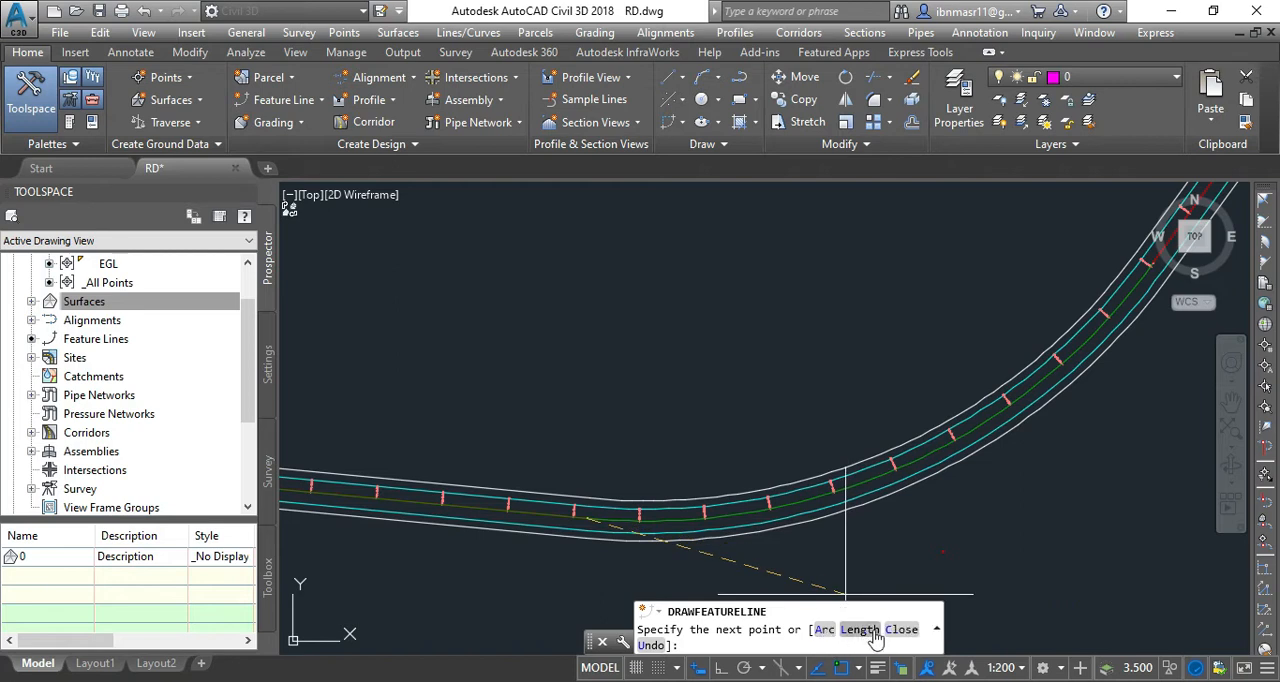
left_click(820, 631)
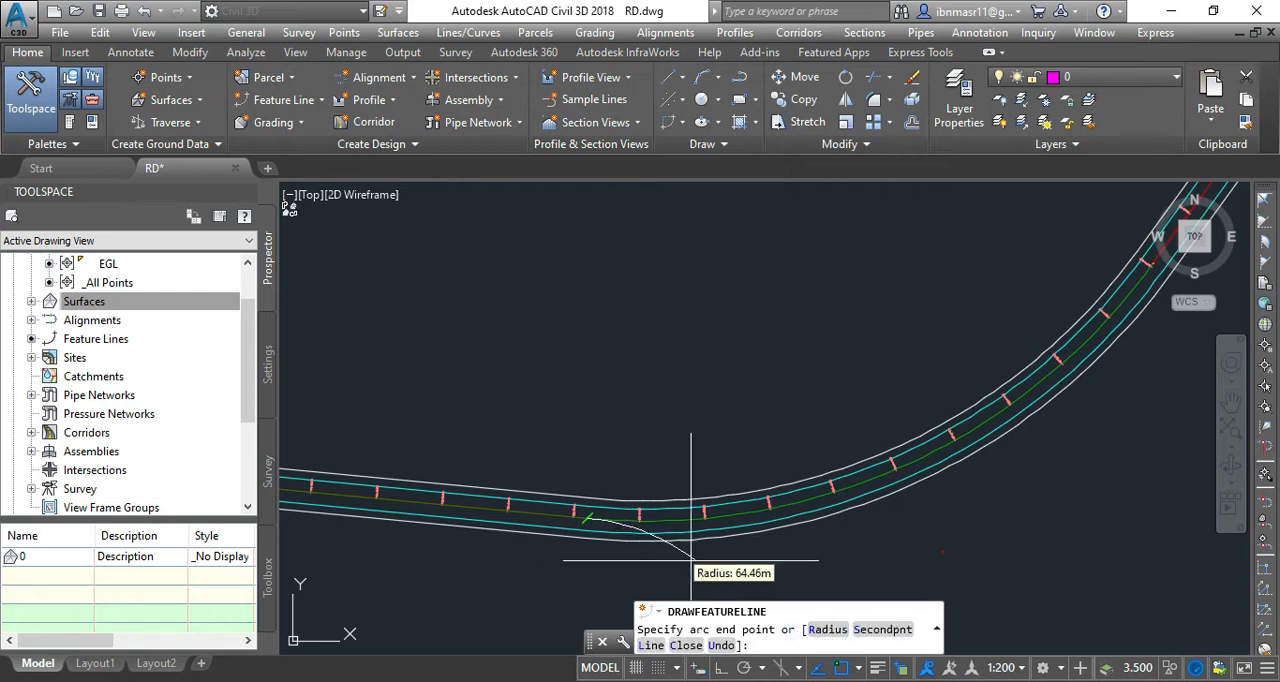
scroll(652, 551, "down", 3)
scroll(833, 468, "up", 3)
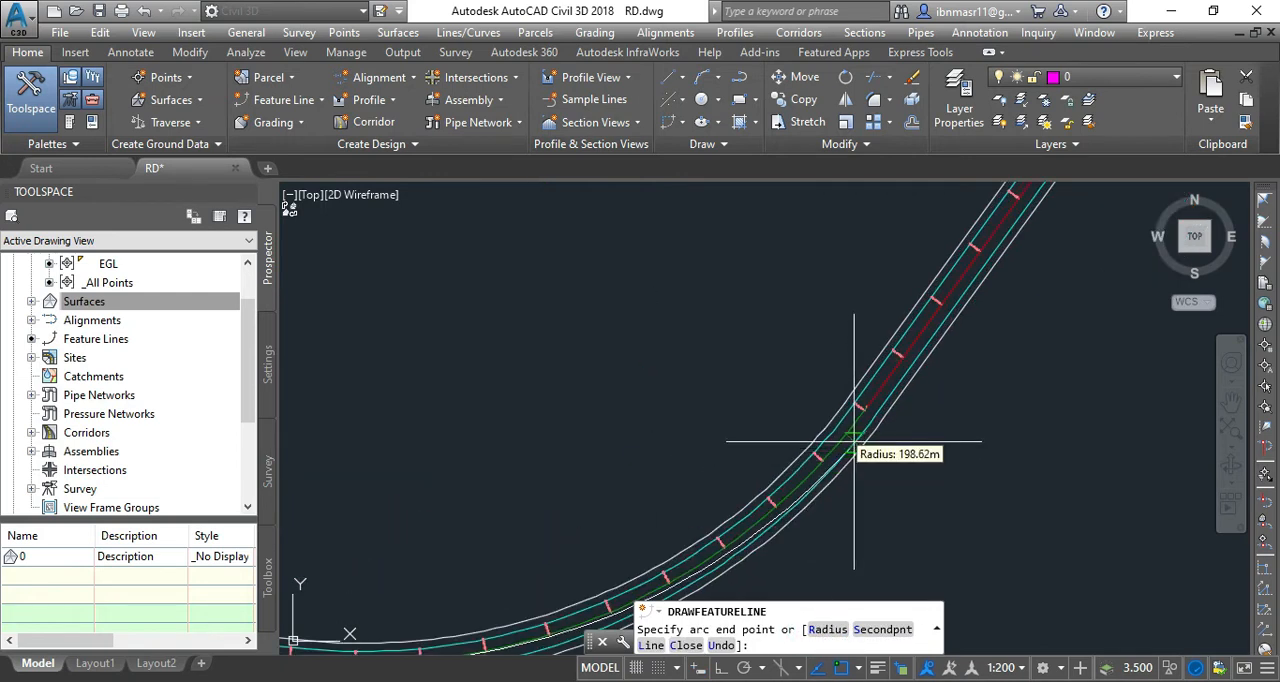
scroll(860, 415, "up", 4)
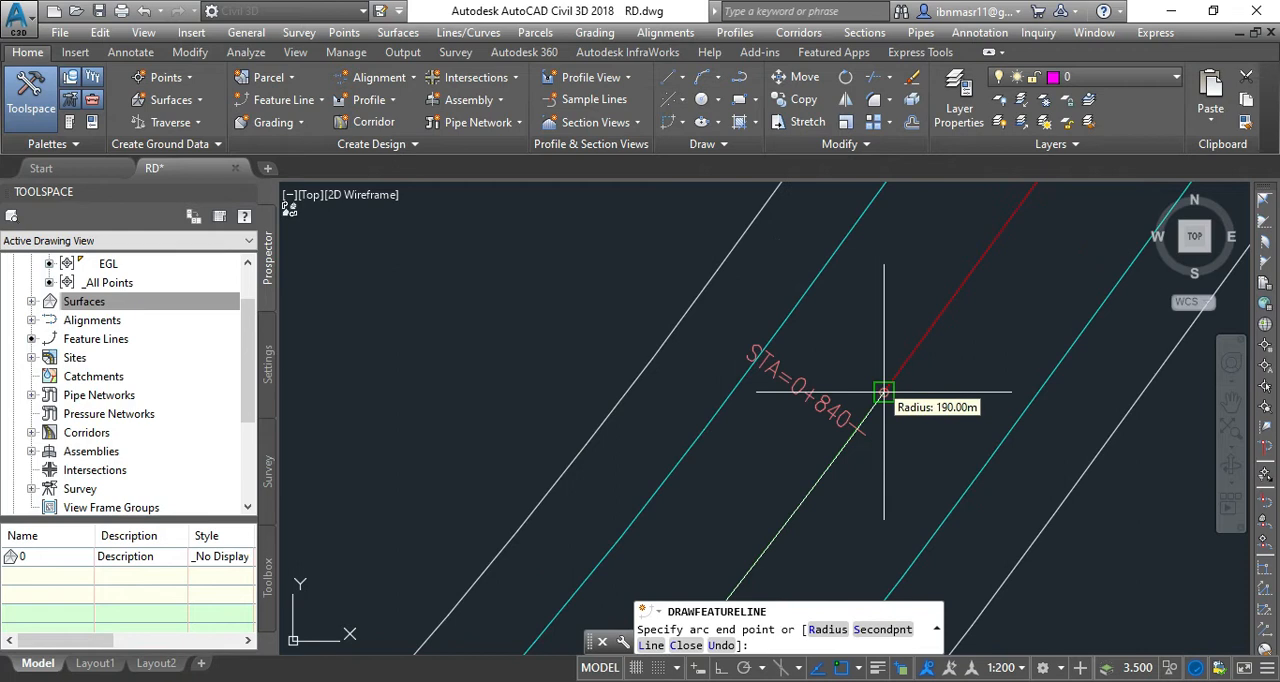
left_click(884, 392)
scroll(800, 380, "down", 4)
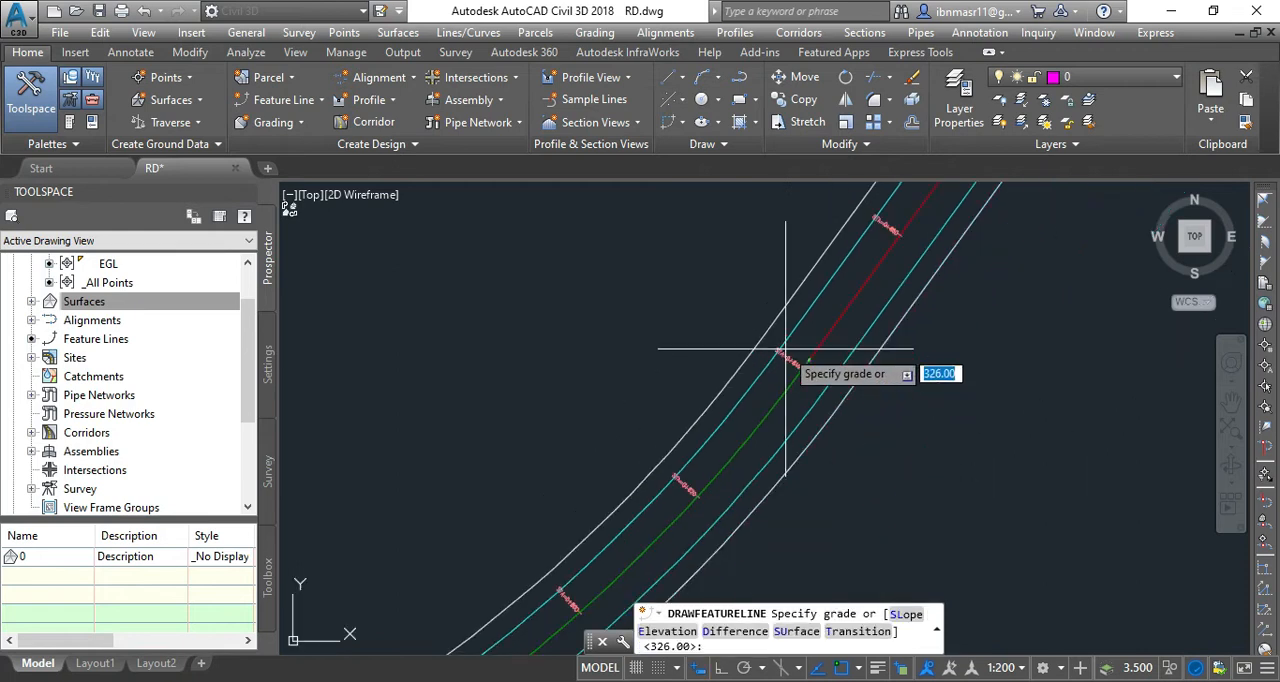
scroll(863, 410, "up", 3)
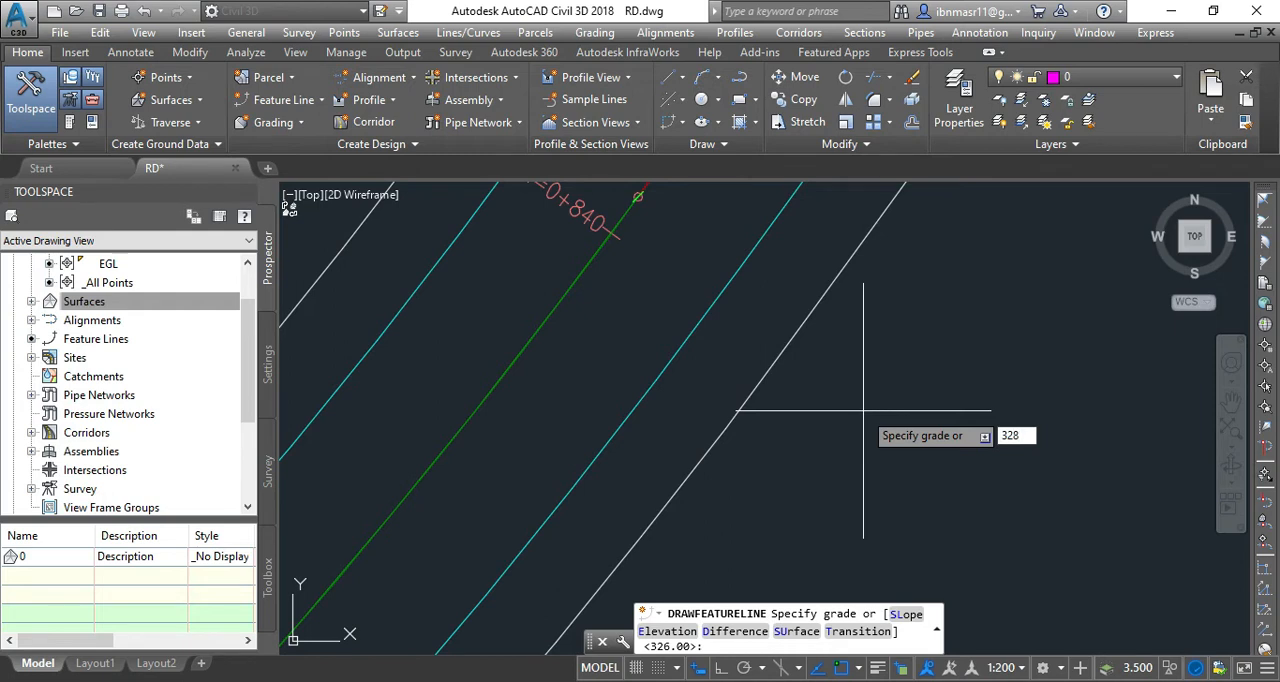
type("328")
key("Return")
Switch back to line segments, add the last point at station 0+880 with a grade of 330, and finish the feature line.
scroll(750, 480, "down", 3)
scroll(737, 481, "up", 1)
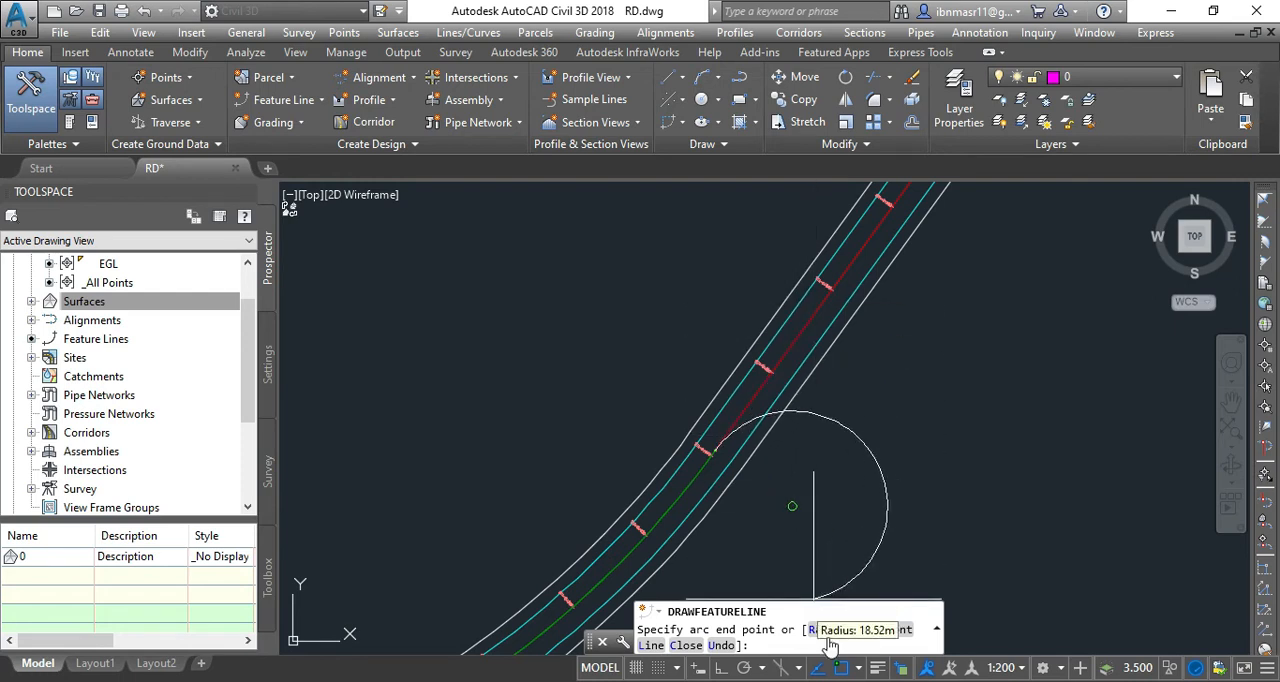
left_click(649, 646)
scroll(828, 275, "up", 2)
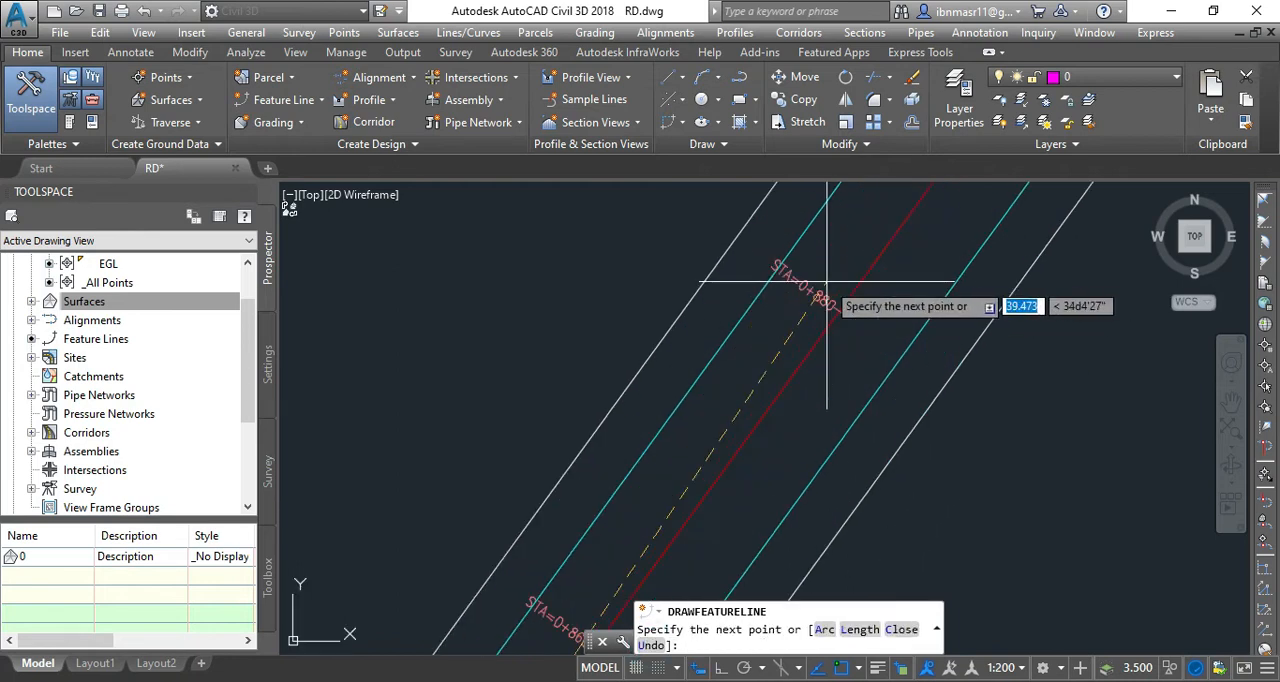
scroll(826, 282, "up", 2)
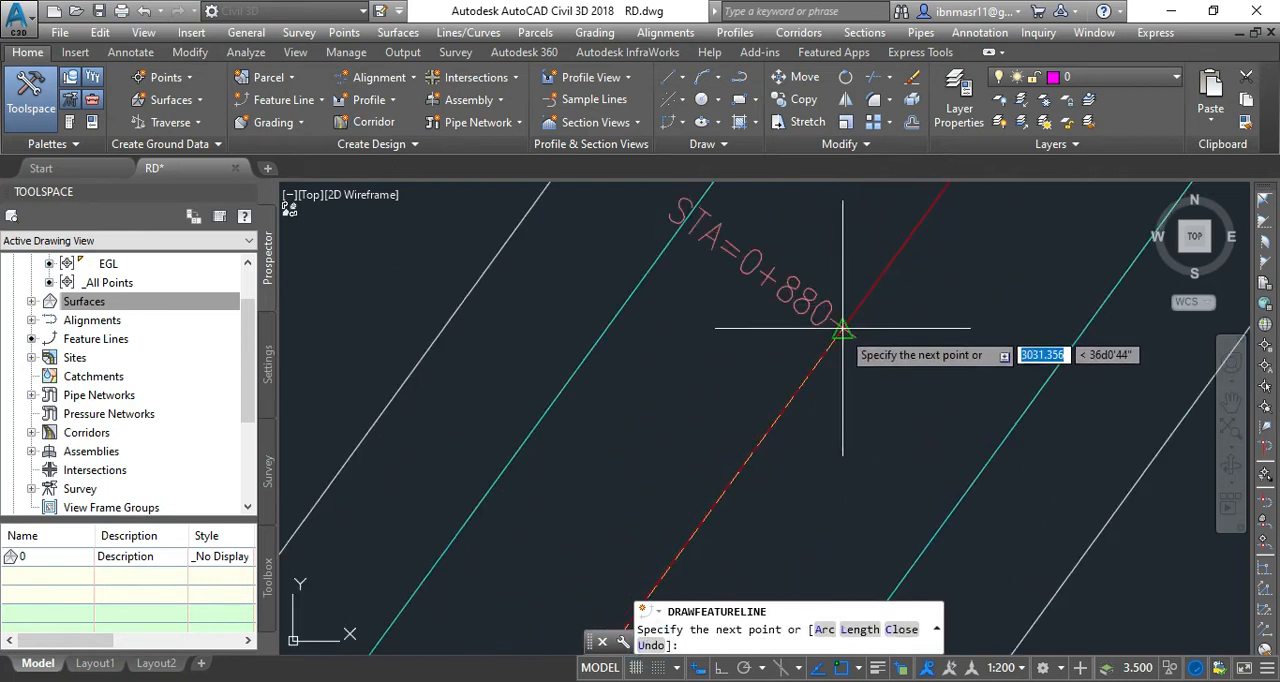
left_click(843, 329)
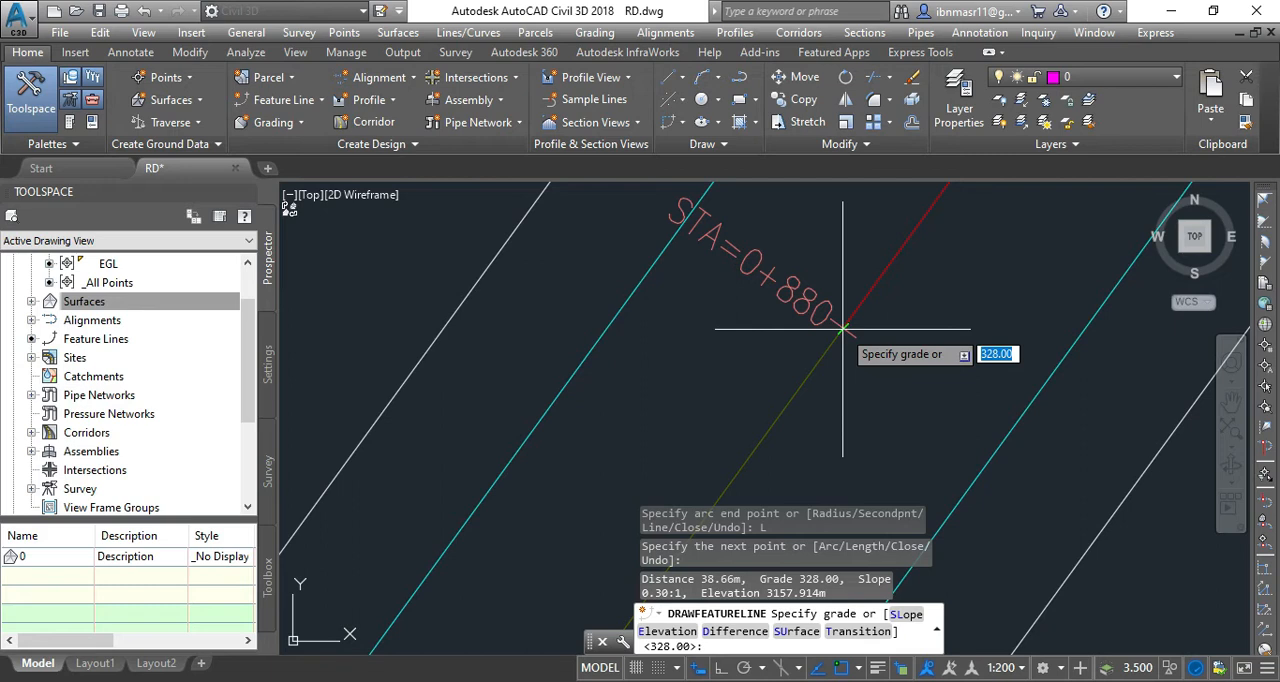
type("330")
key("Return")
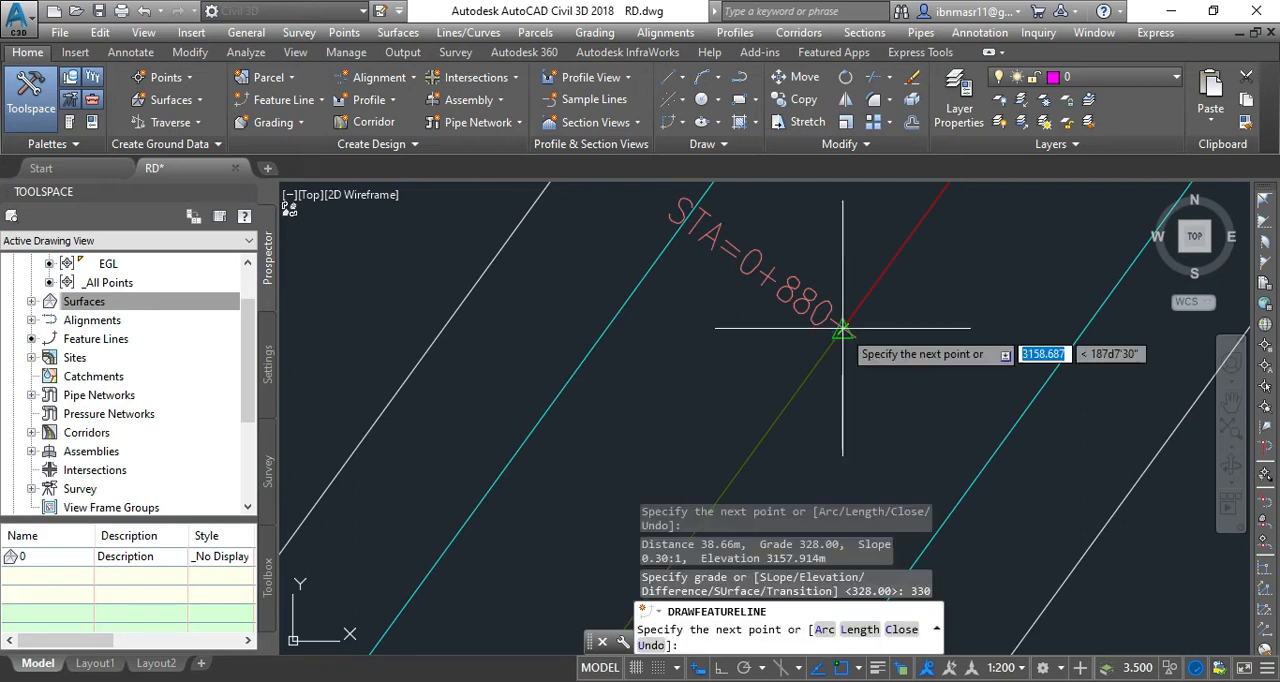
key("Return")
Select the finished feature line on the centreline near the start of the road.
scroll(809, 306, "down", 3)
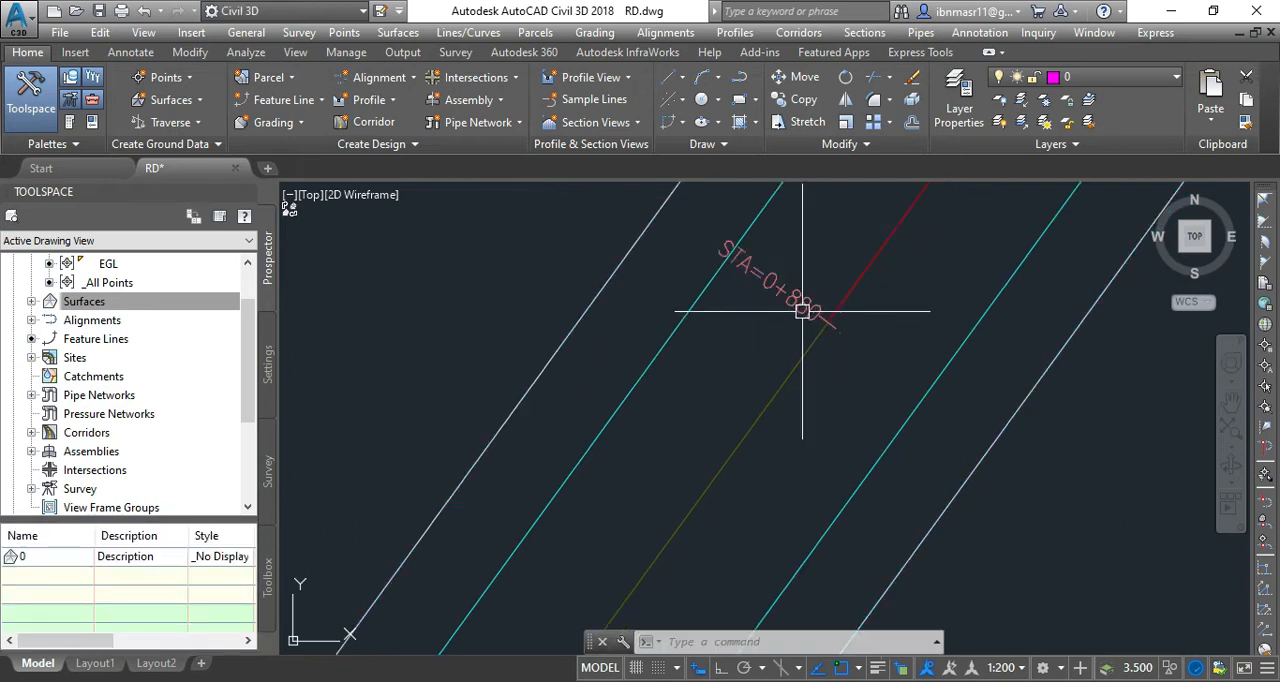
scroll(802, 311, "down", 2)
scroll(746, 434, "down", 3)
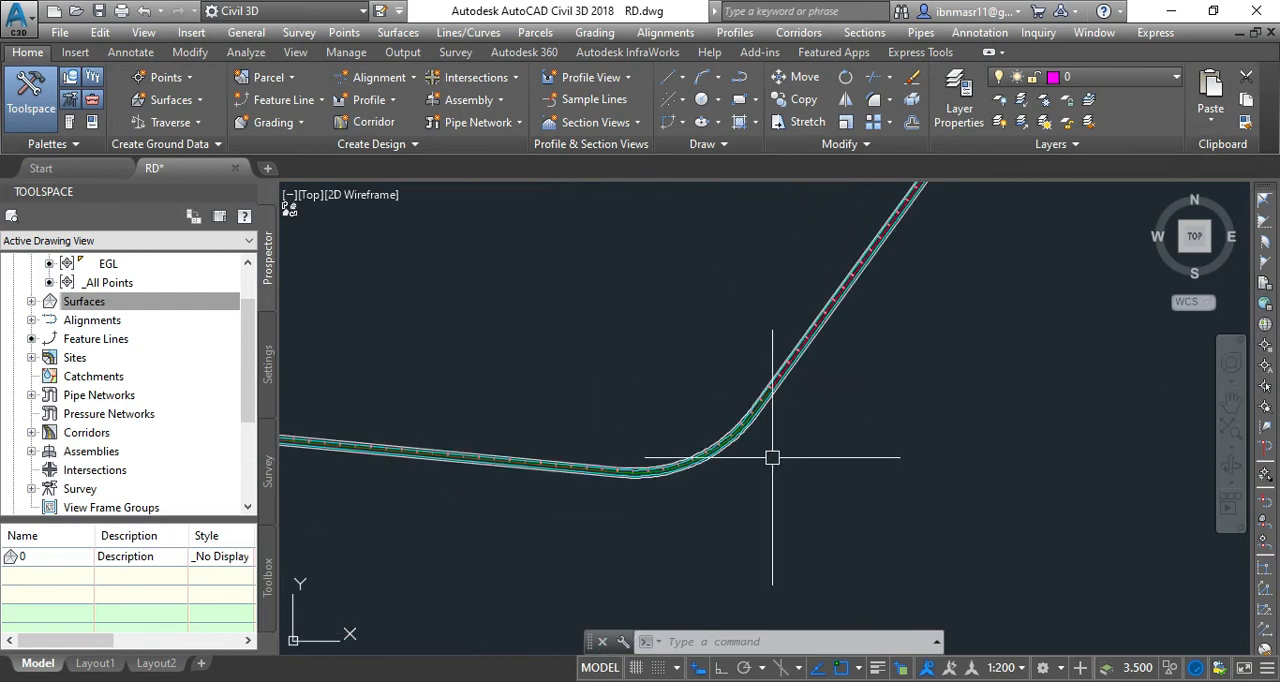
scroll(716, 534, "down", 3)
scroll(487, 500, "up", 6)
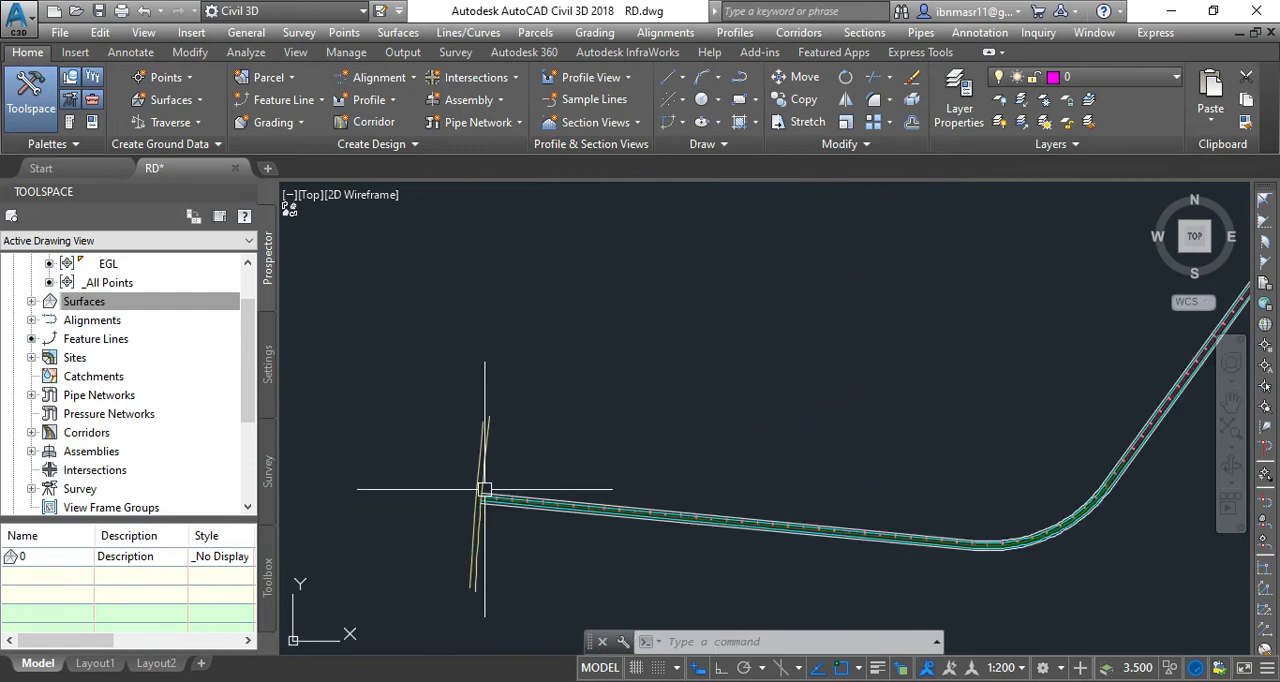
scroll(487, 497, "up", 6)
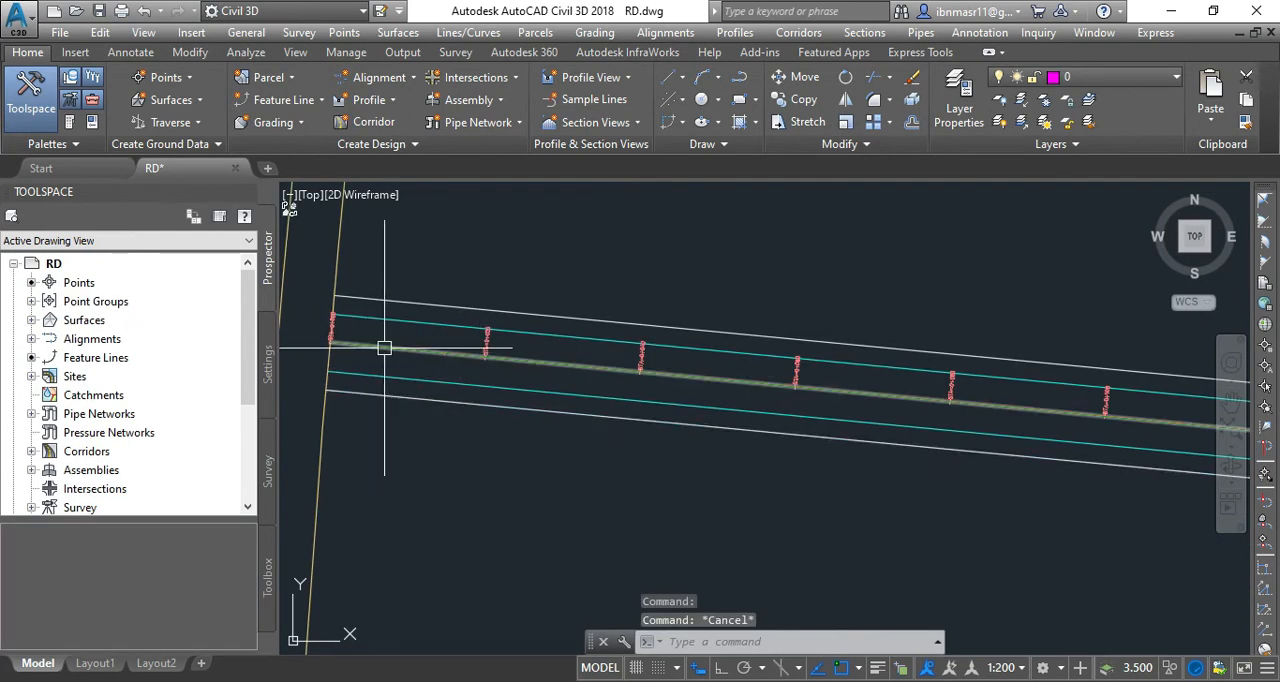
left_click(384, 348)
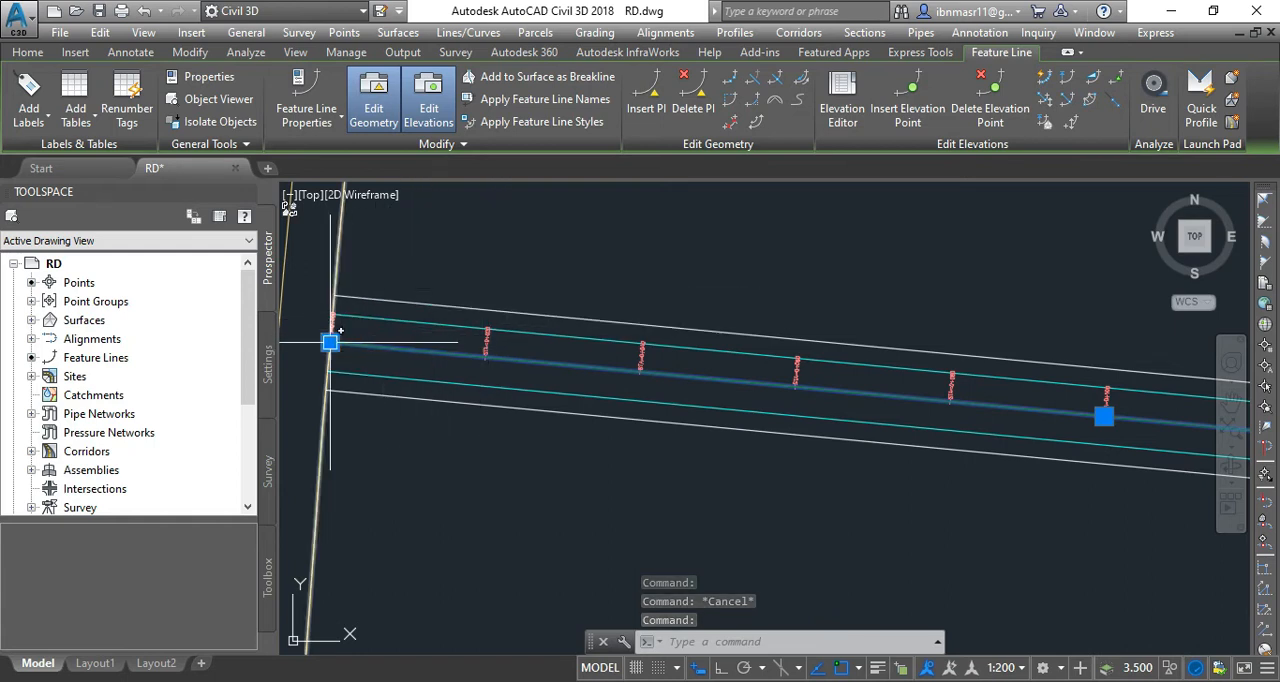
Examine the selected feature line's vertices along the first straight section of the road.
scroll(330, 345, "down", 4)
scroll(630, 396, "up", 4)
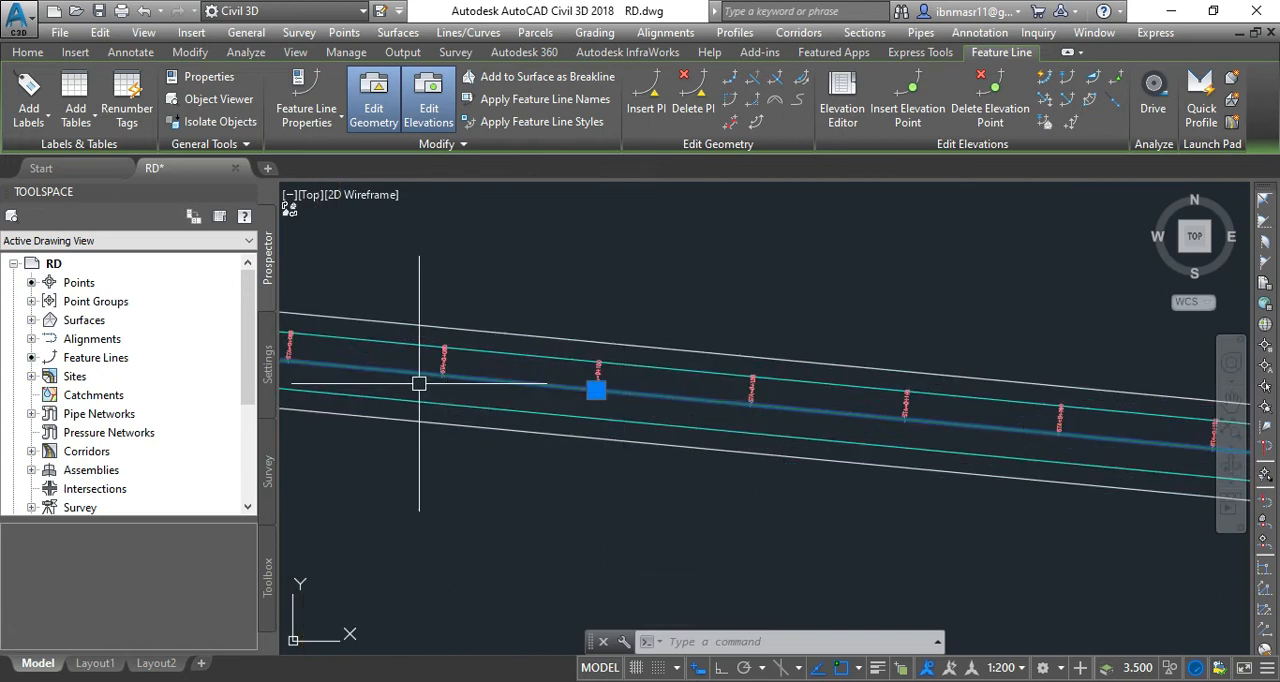
scroll(419, 383, "down", 2)
scroll(420, 390, "down", 4)
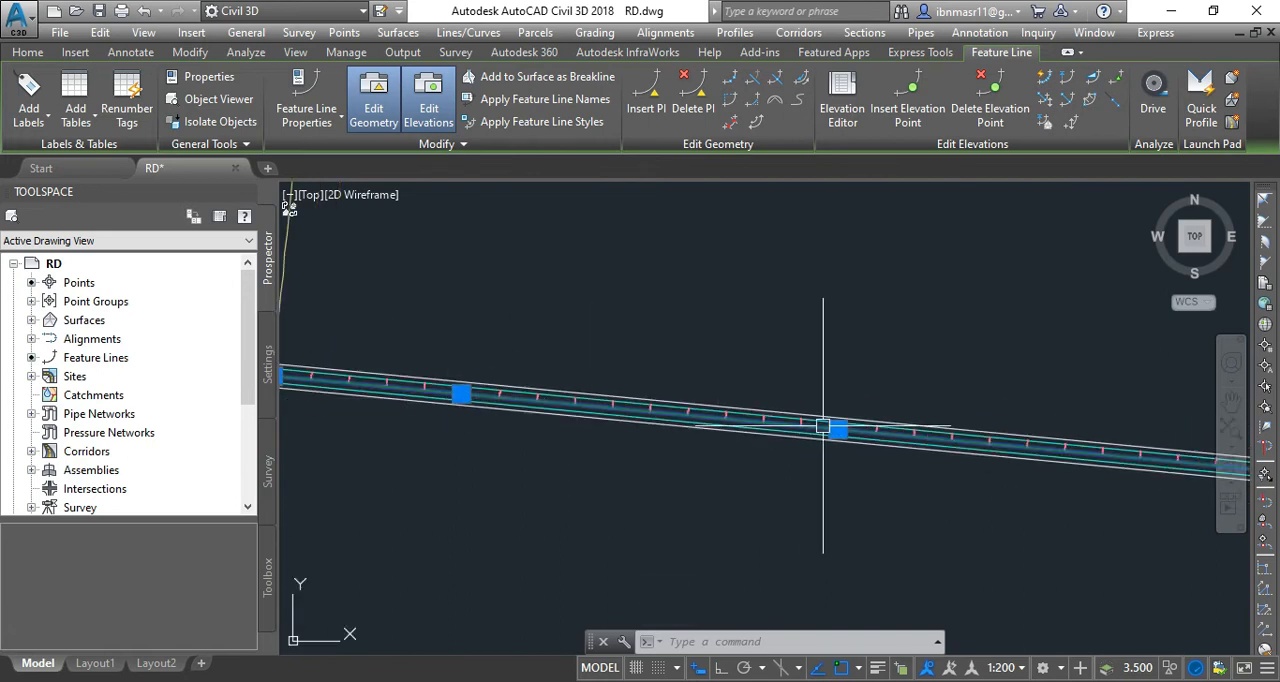
scroll(822, 426, "up", 5)
scroll(888, 414, "down", 5)
scroll(803, 453, "down", 2)
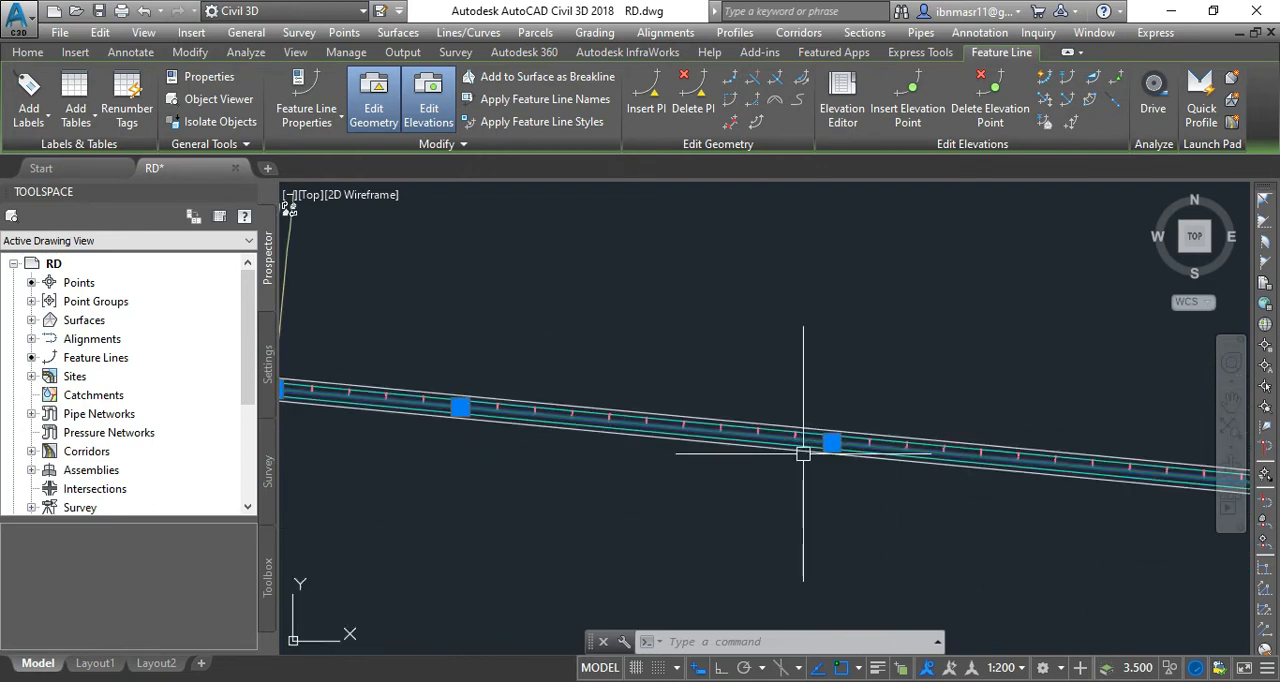
scroll(334, 442, "down", 3)
scroll(794, 465, "up", 3)
scroll(903, 443, "up", 2)
scroll(306, 434, "up", 4)
scroll(714, 400, "down", 2)
scroll(757, 449, "down", 1)
Insert a PI on the selected feature line at station 0+040 with an elevation of 312.5.
scroll(473, 408, "up", 5)
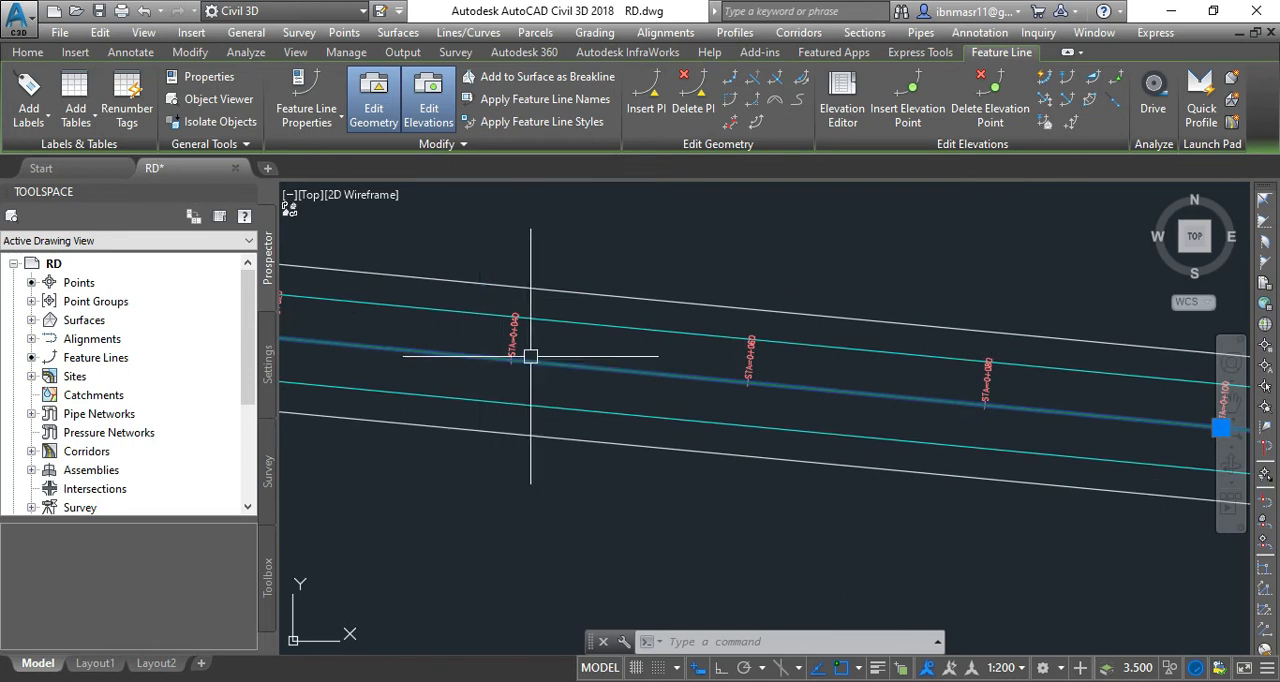
scroll(530, 356, "up", 3)
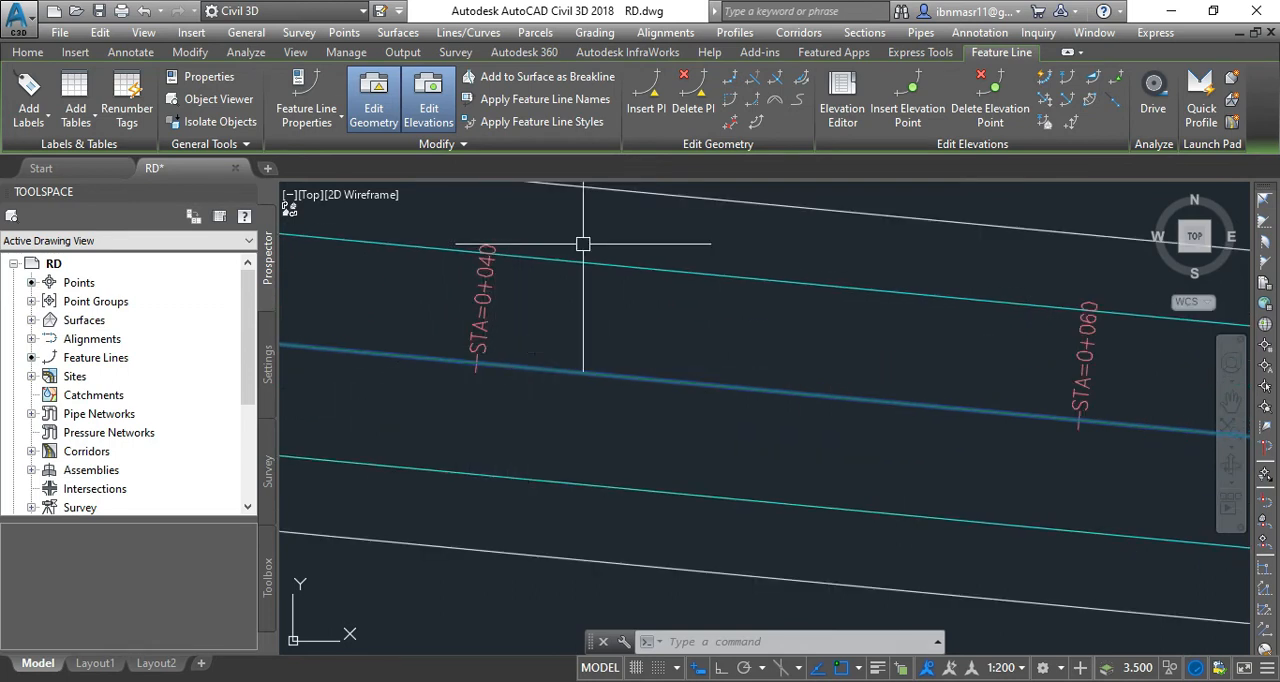
left_click(641, 113)
scroll(688, 281, "down", 2)
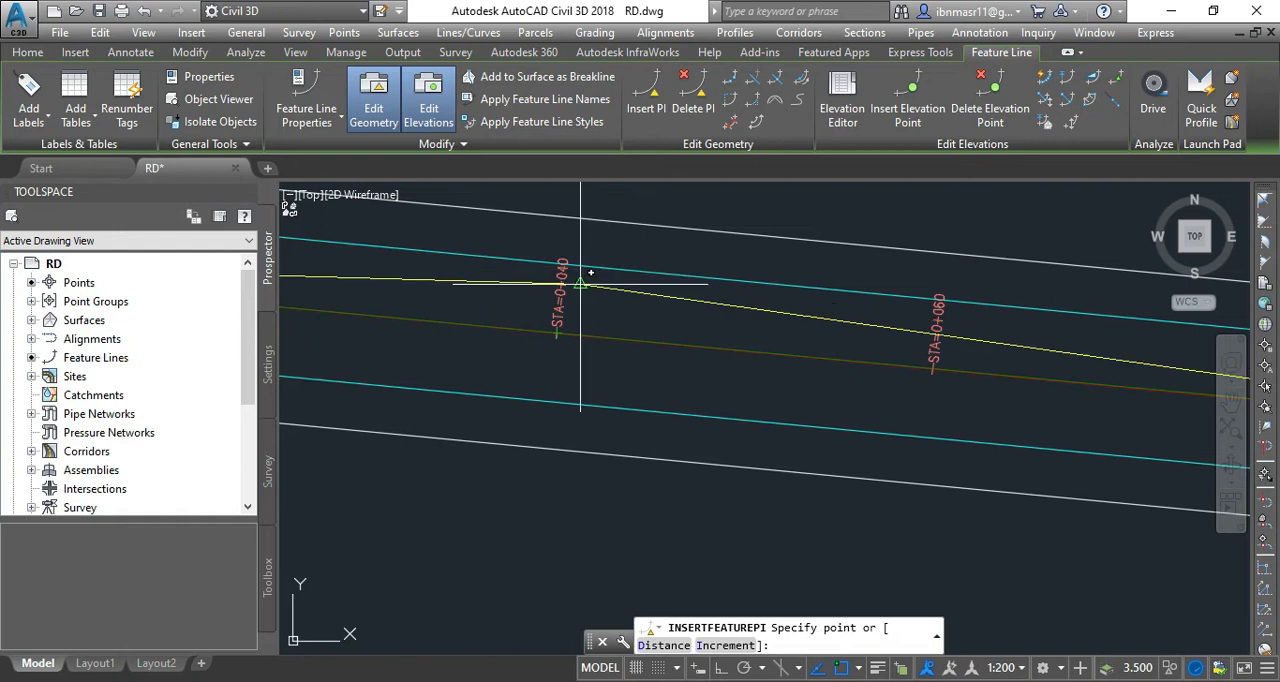
scroll(529, 347, "up", 2)
scroll(531, 347, "up", 3)
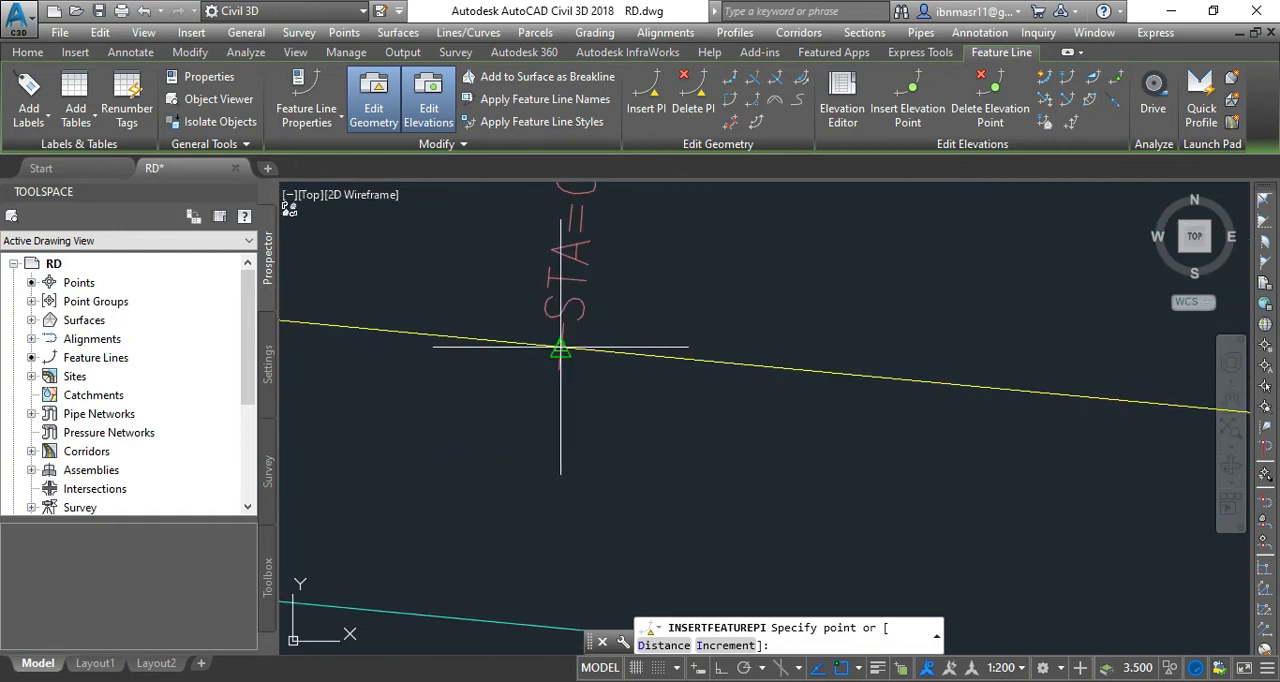
left_click(560, 347)
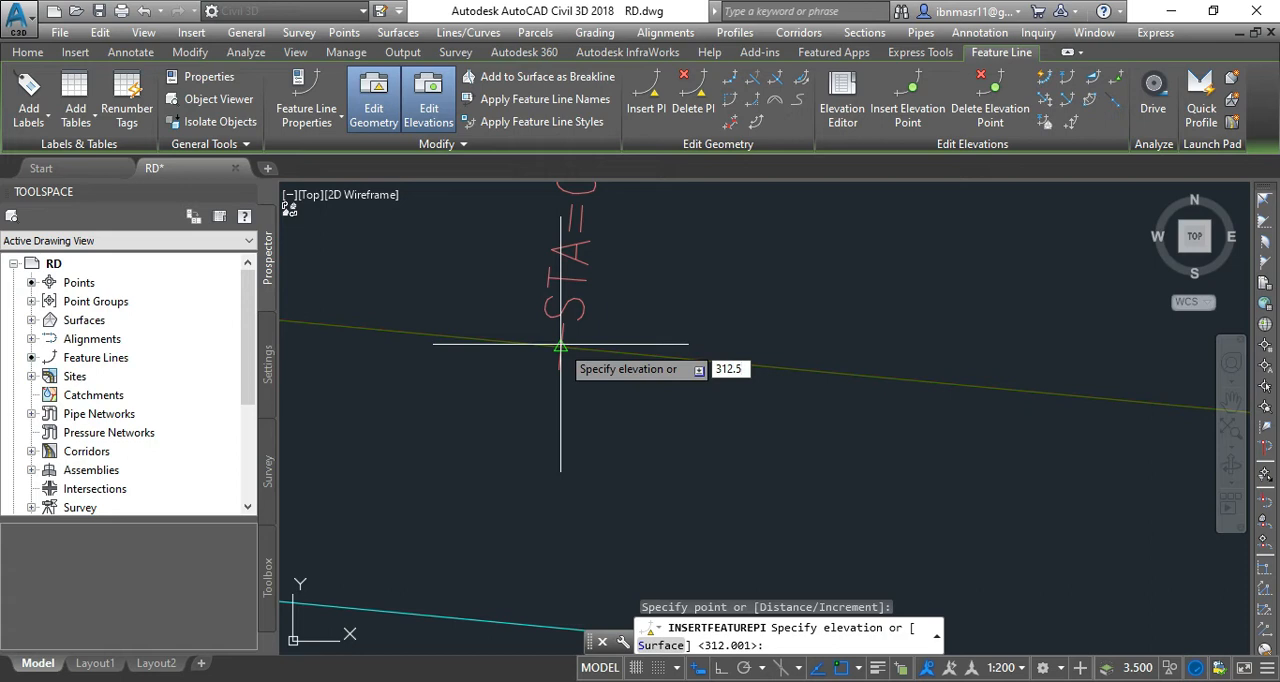
key("Return")
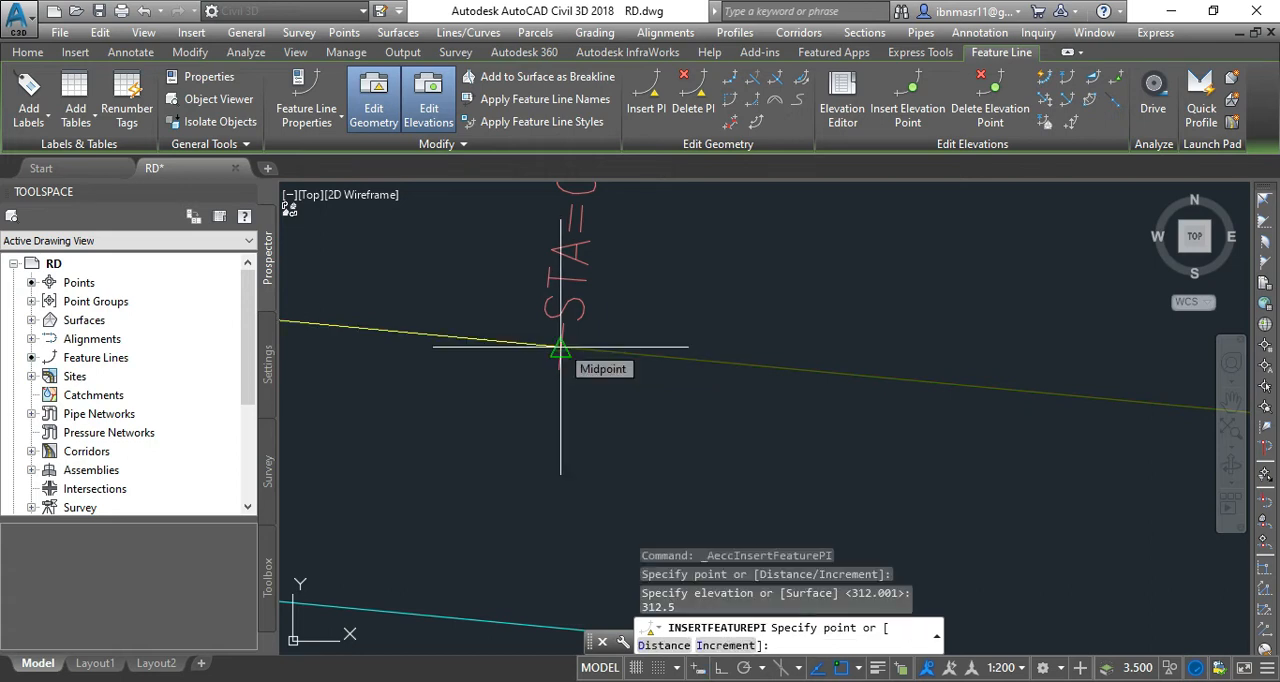
Insert another PI on the feature line at station 0+120, accepting the suggested elevation of 315.501.
scroll(420, 420, "down", 4)
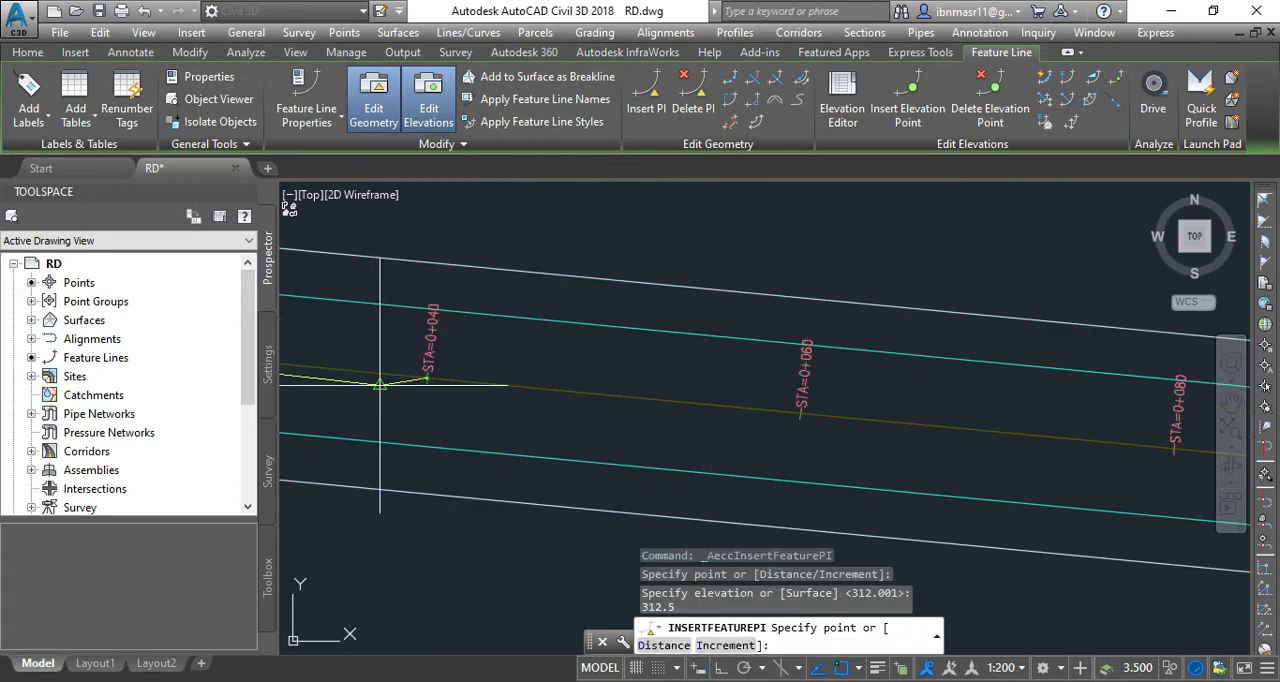
scroll(654, 408, "up", 3)
scroll(517, 371, "down", 3)
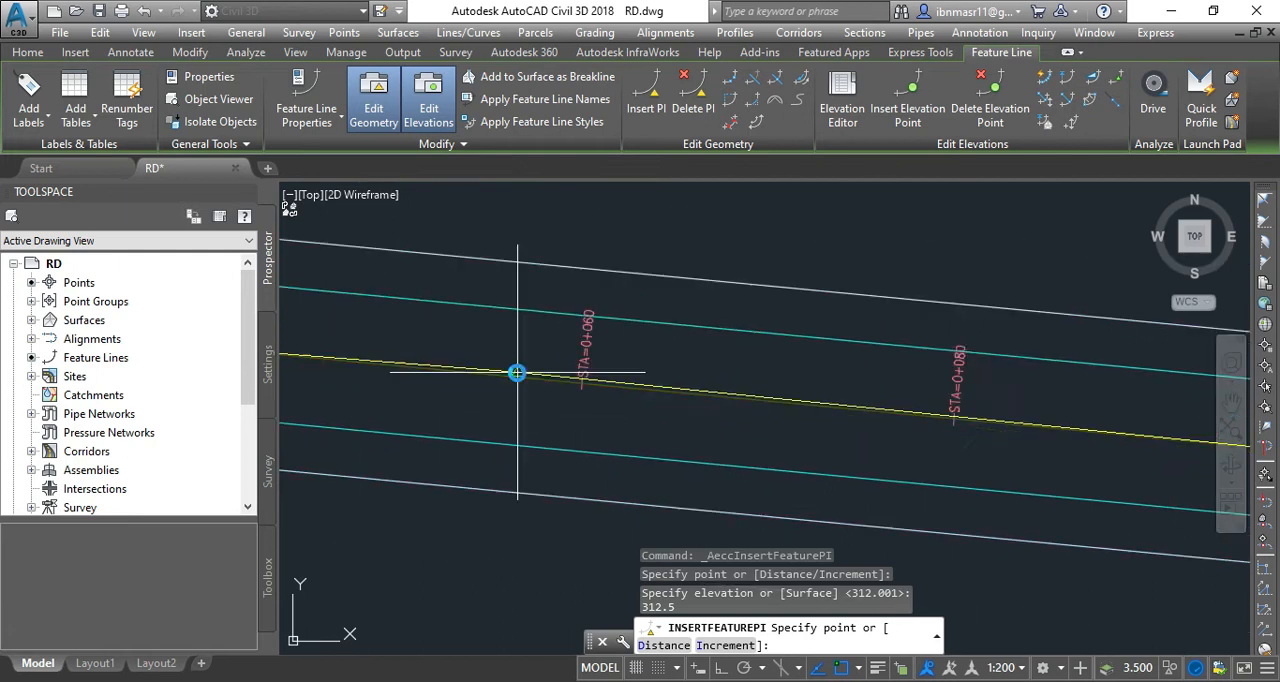
scroll(805, 404, "up", 4)
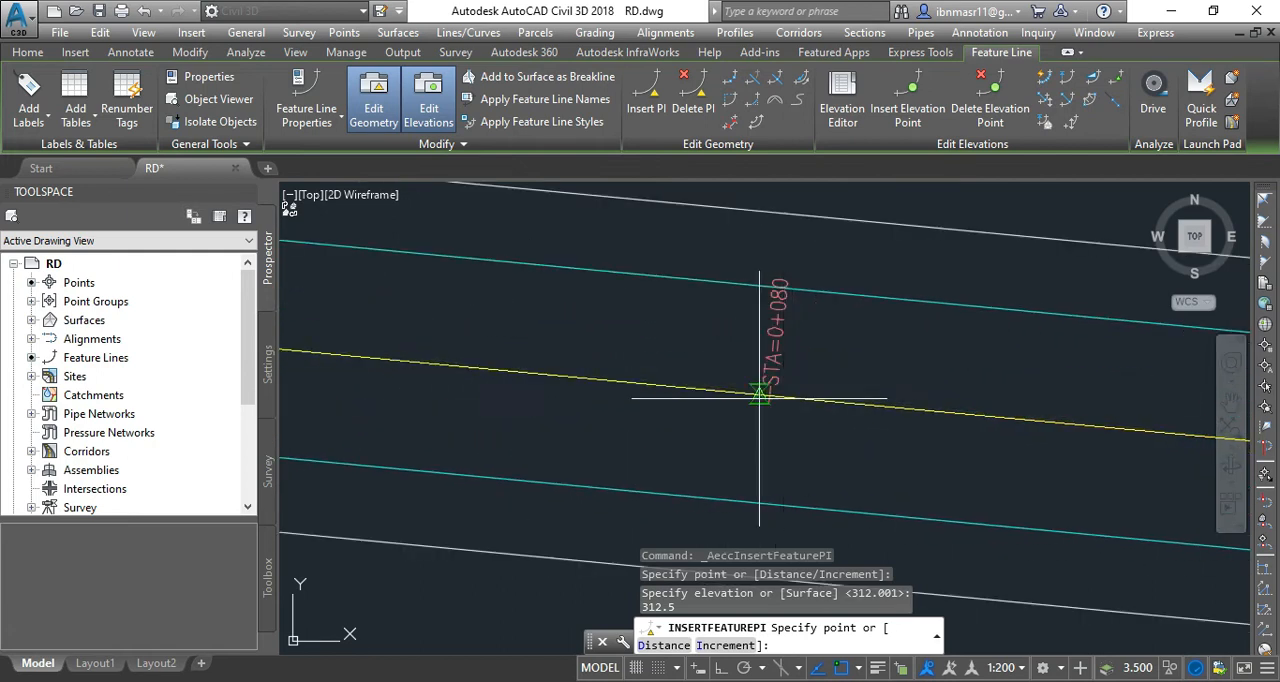
scroll(521, 377, "down", 4)
scroll(786, 375, "down", 3)
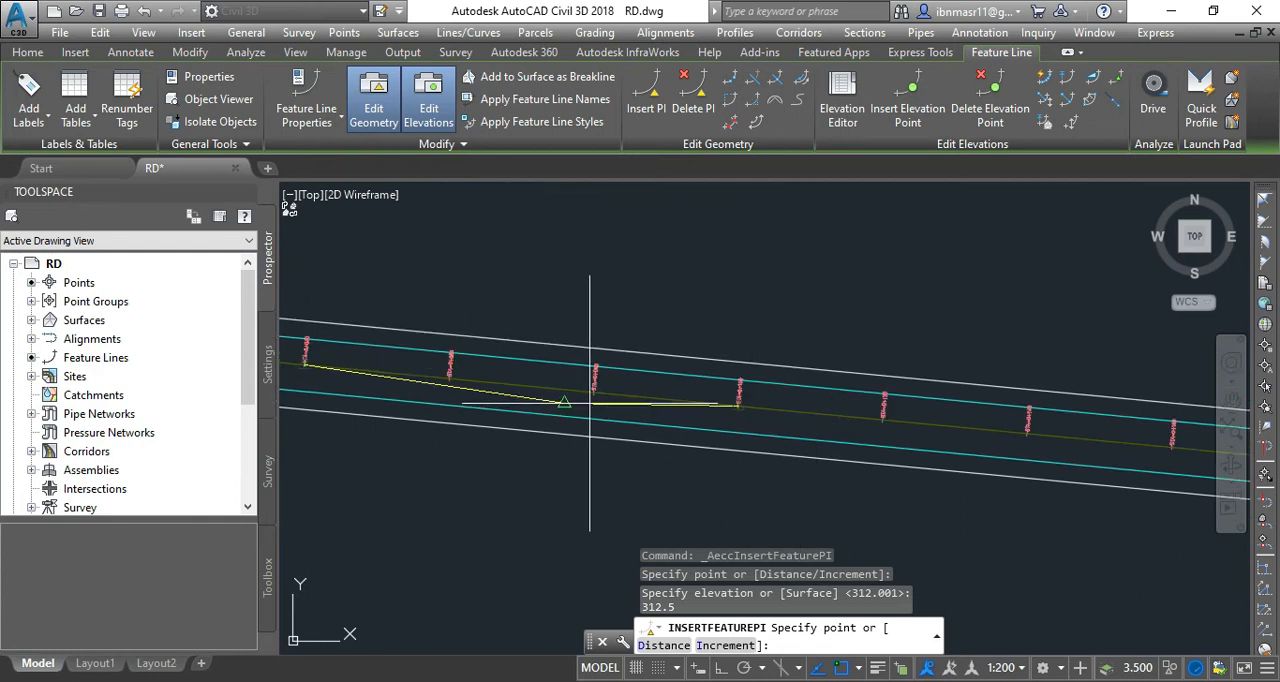
scroll(882, 425, "up", 3)
scroll(882, 425, "up", 3)
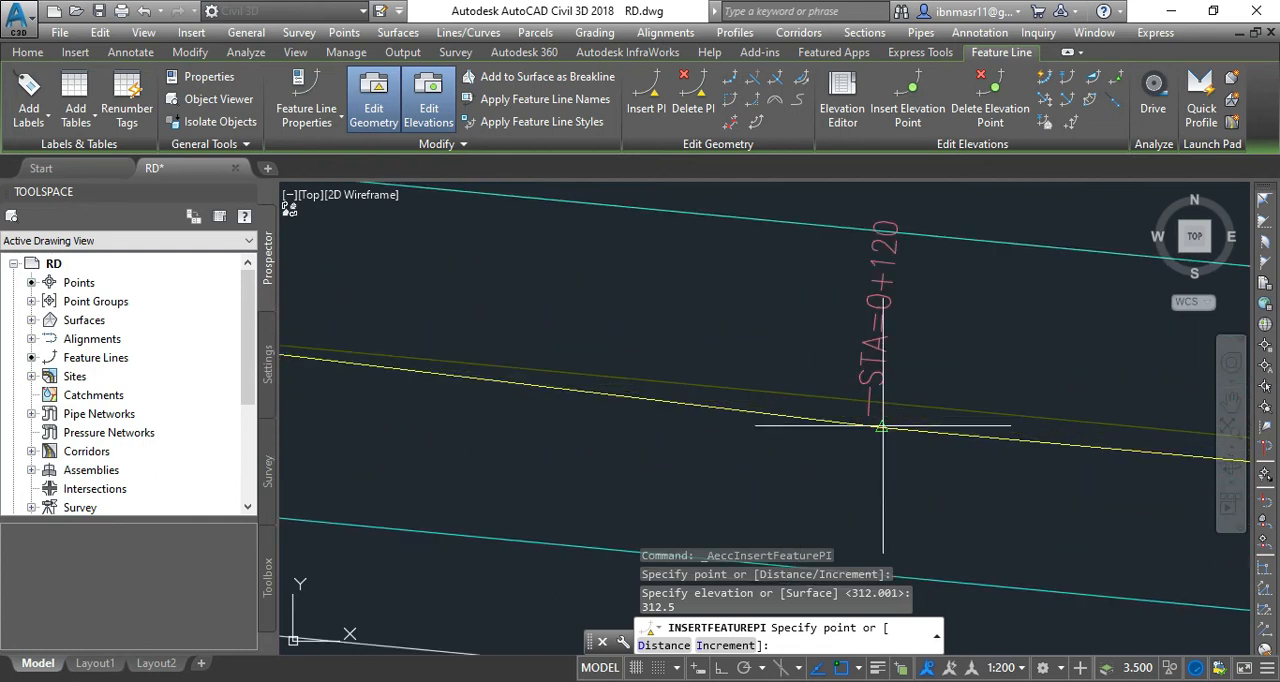
scroll(895, 426, "up", 2)
scroll(671, 437, "down", 2)
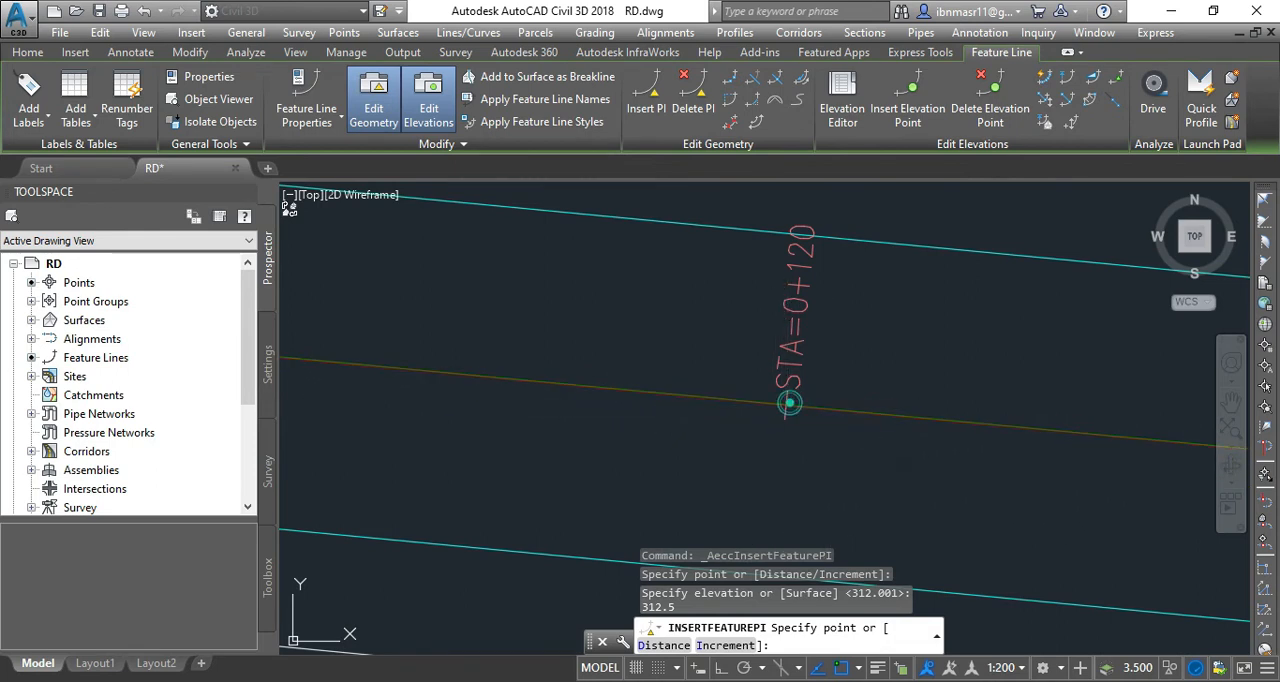
left_click(787, 405)
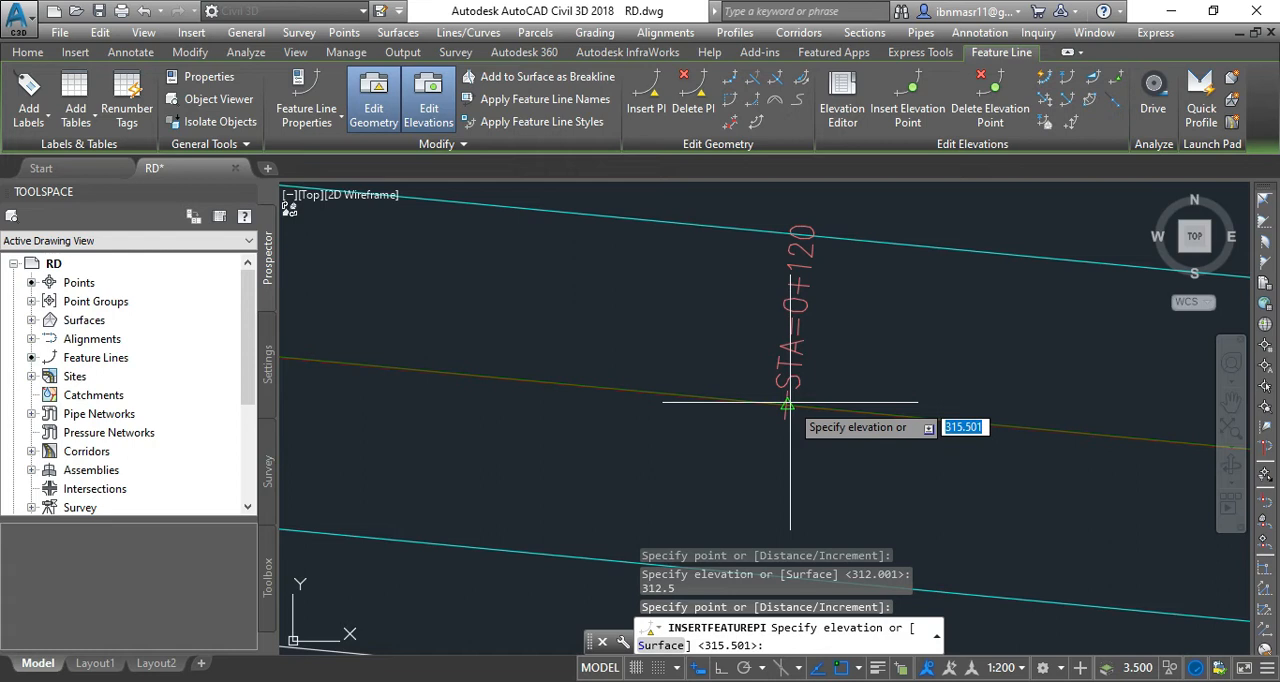
key("Return")
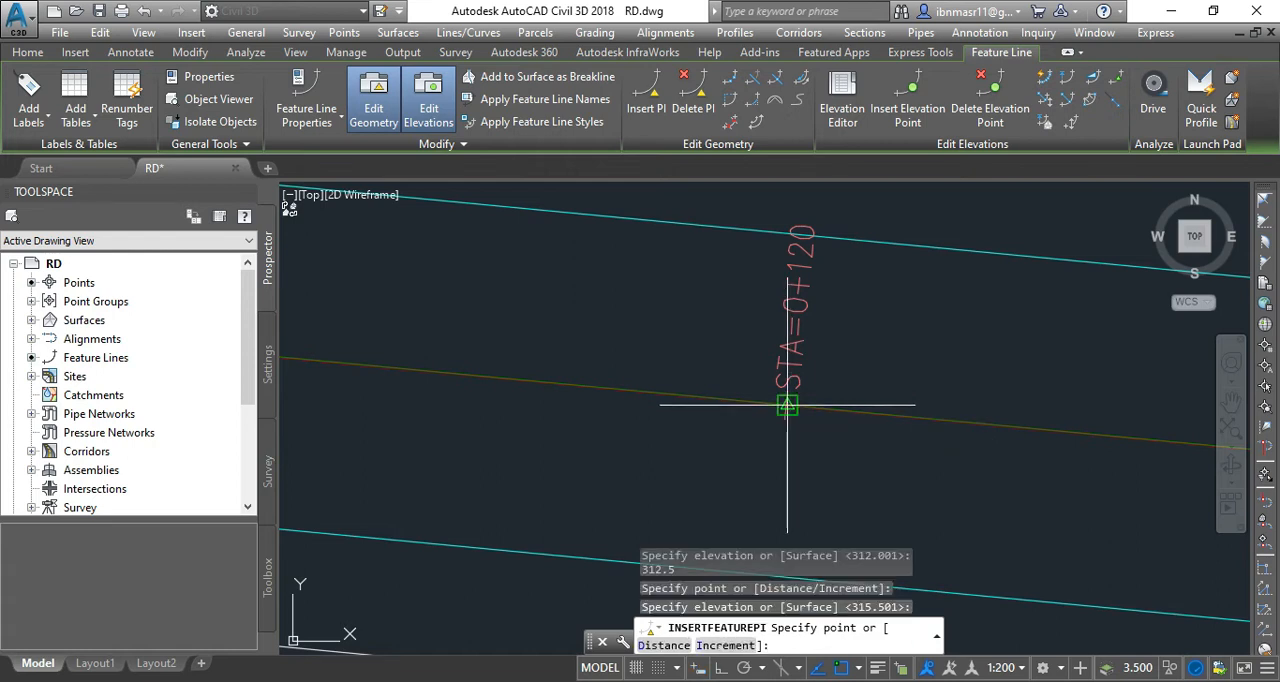
Insert a PI off the centreline, on the lane edge line near station 0+140, accepting the suggested elevation of 315.995.
scroll(591, 366, "down", 5)
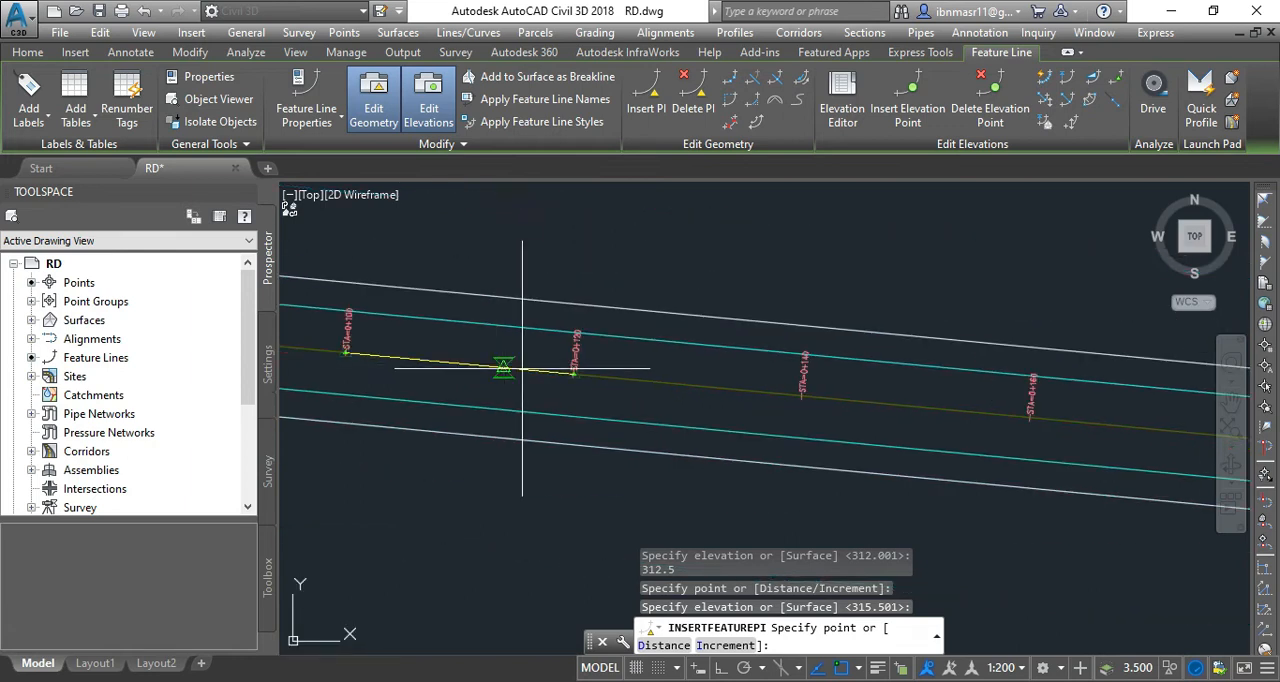
scroll(838, 415, "up", 5)
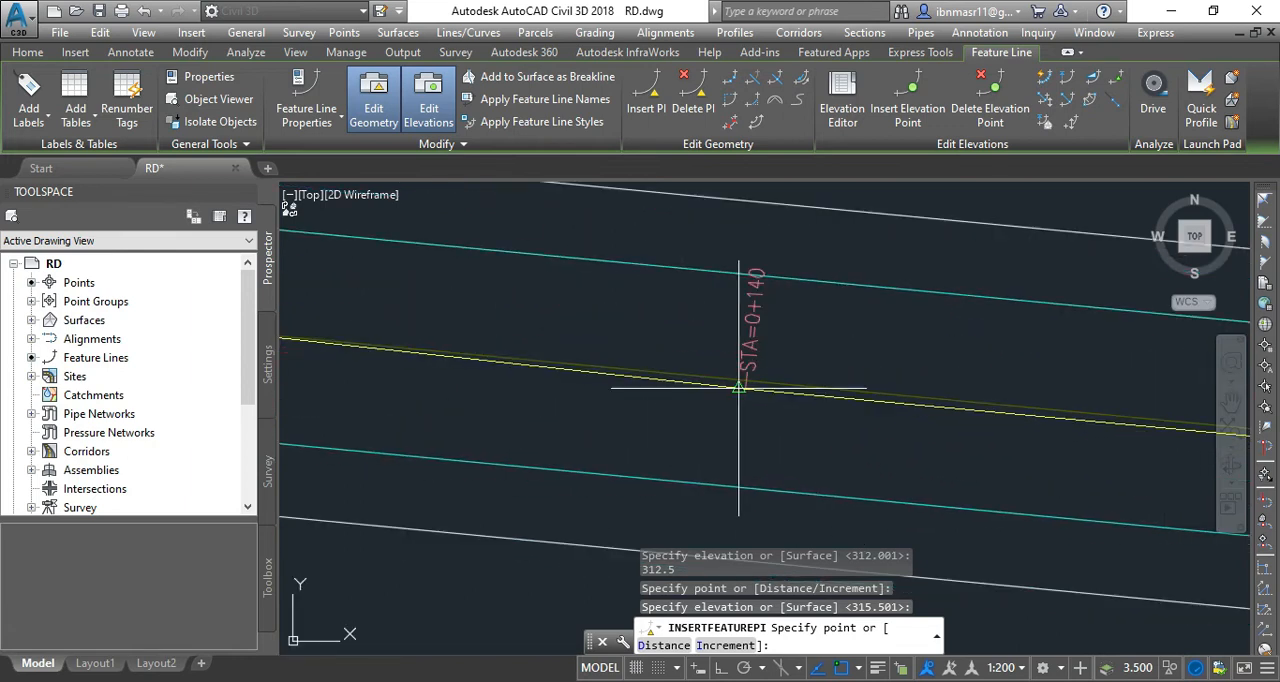
scroll(600, 300, "down", 5)
scroll(657, 362, "up", 5)
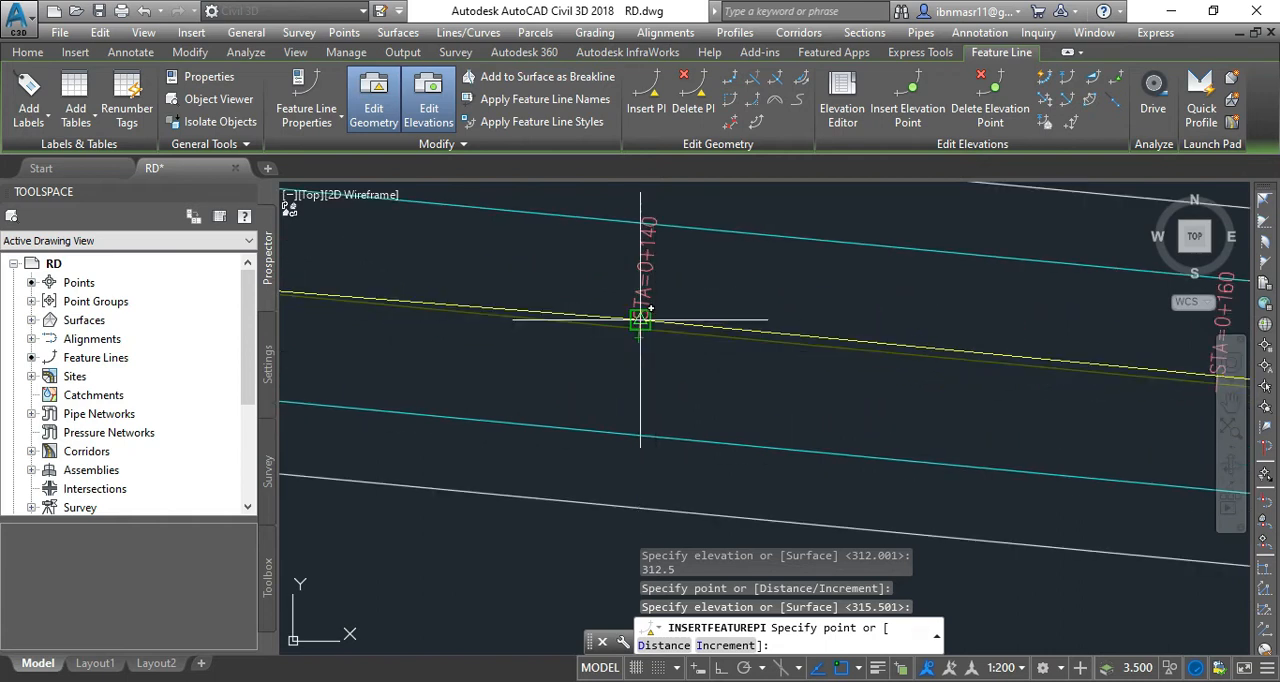
scroll(640, 336, "down", 3)
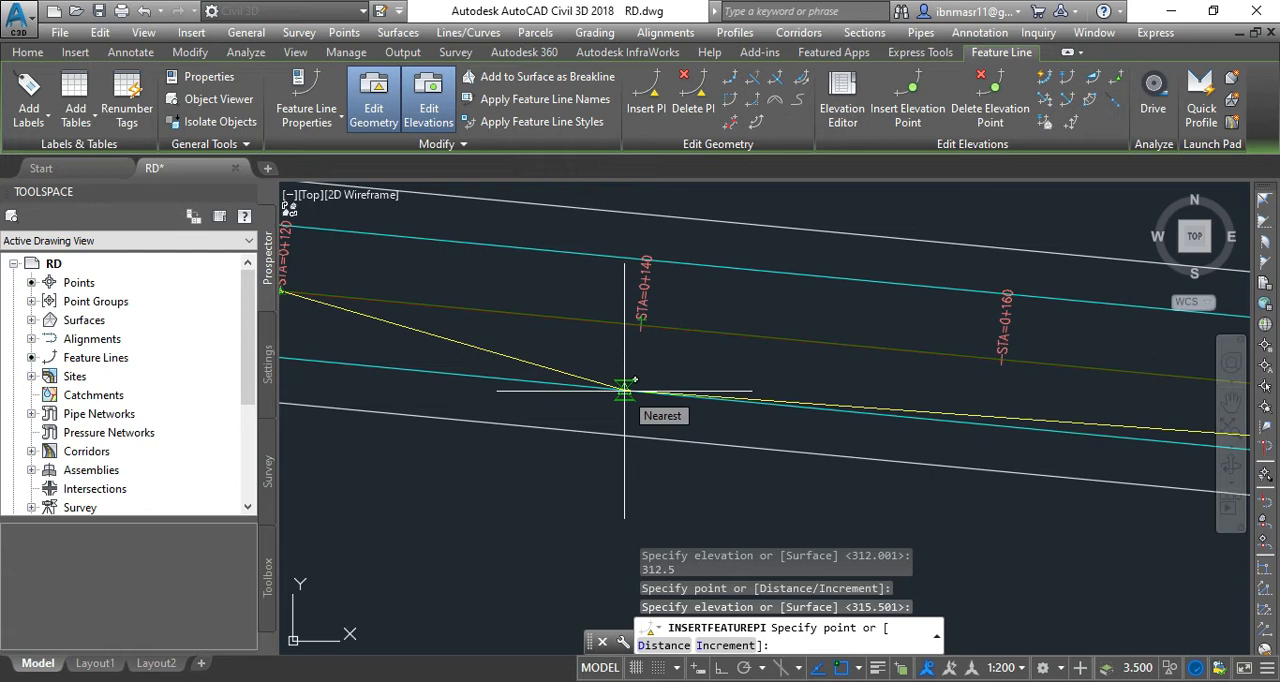
left_click(624, 389)
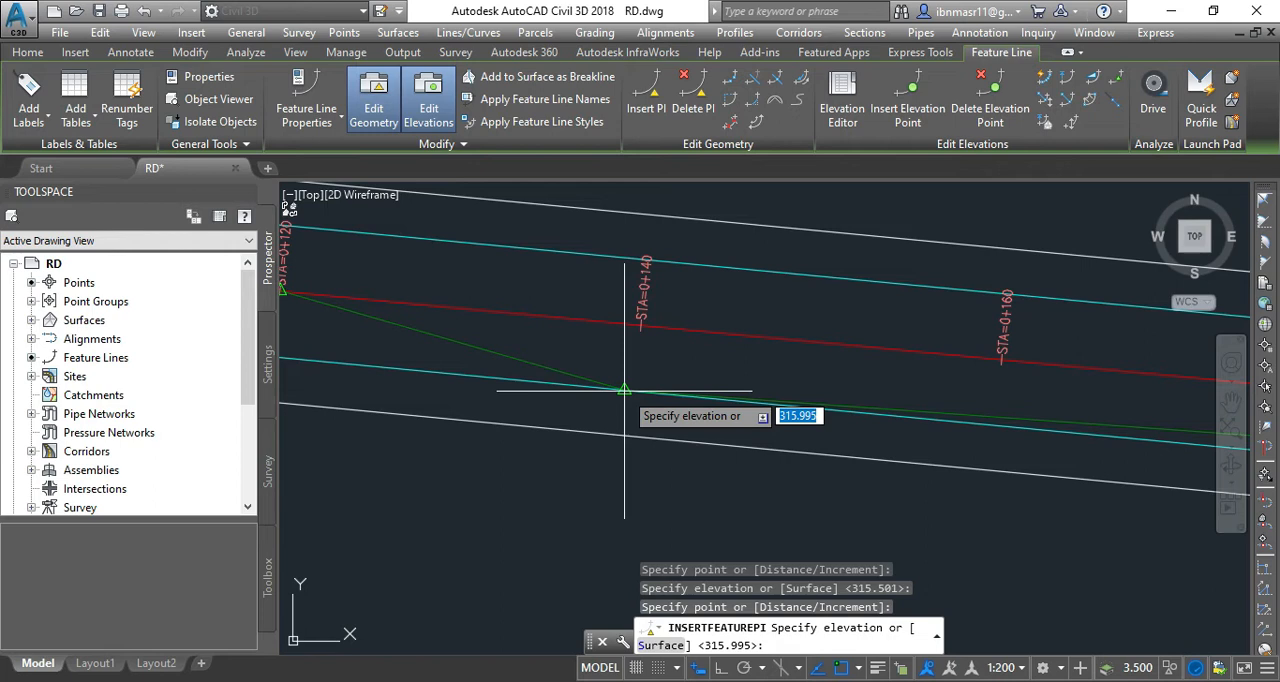
key("Return")
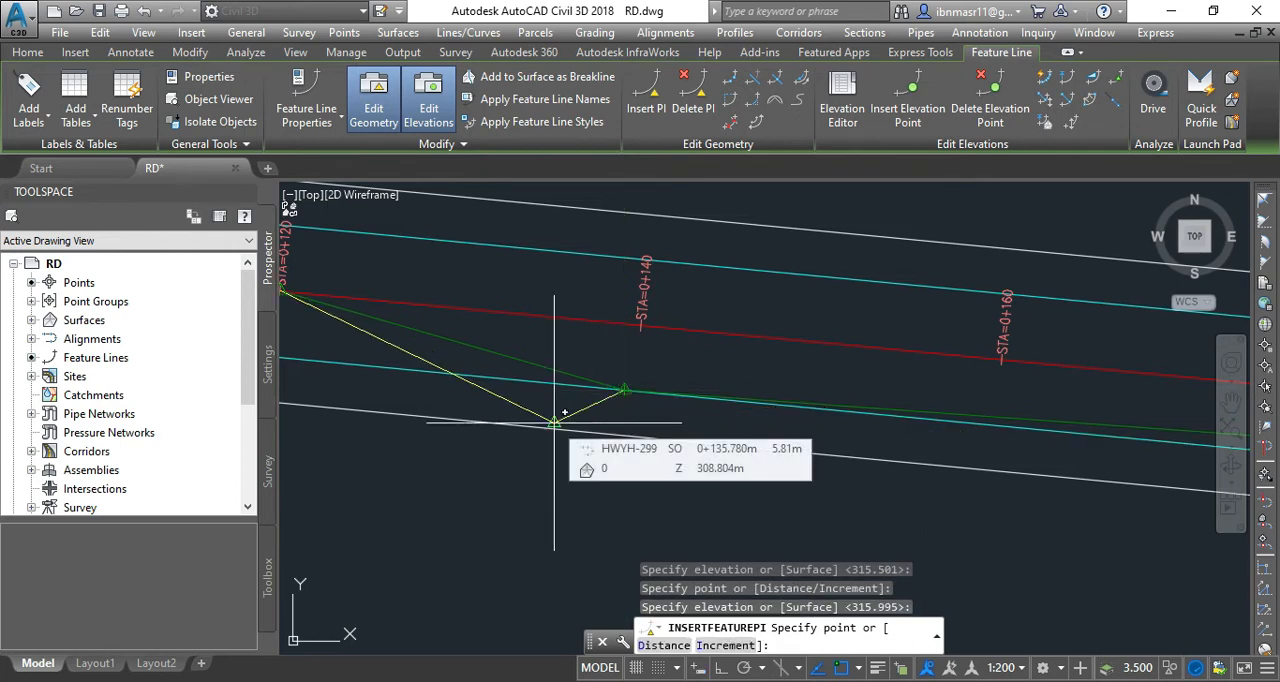
End the PI insertion and undo the whole group of inserted PIs.
key("Return")
key("ctrl+z")
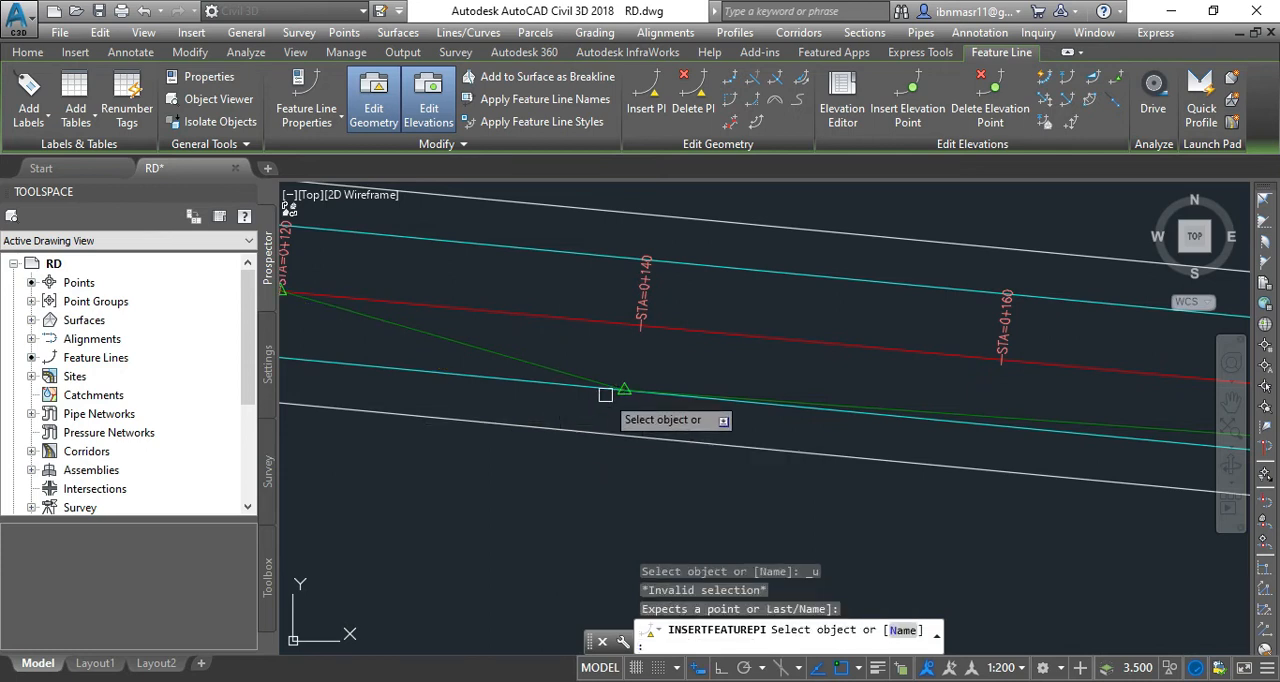
key("Escape")
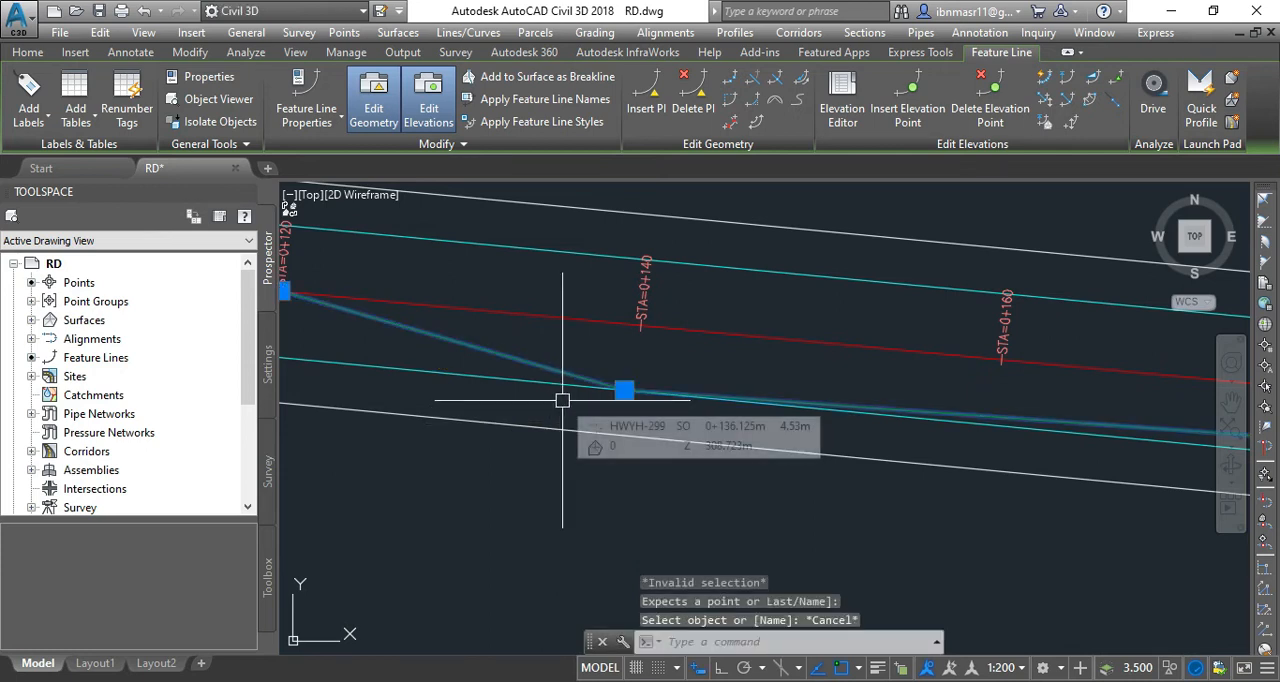
key("ctrl+z")
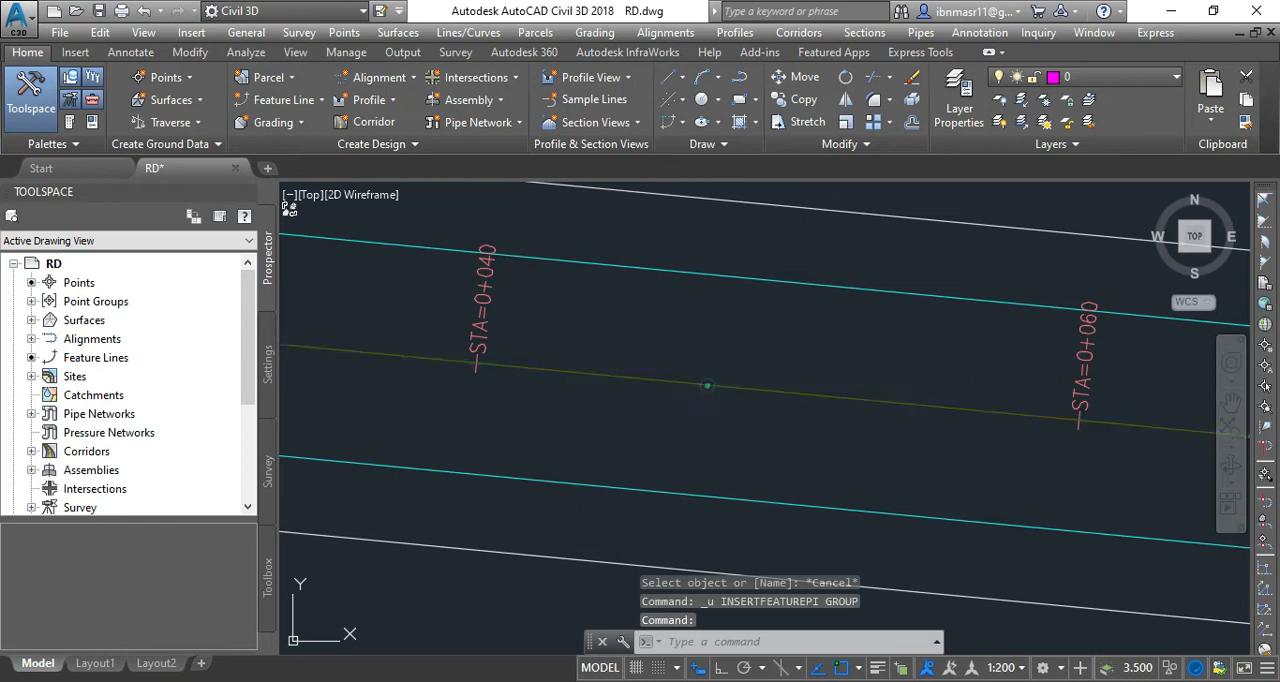
Reselect the feature line and delete its PI at station 0+100, leaving the Delete PI command.
left_click(707, 385)
scroll(603, 417, "down", 3)
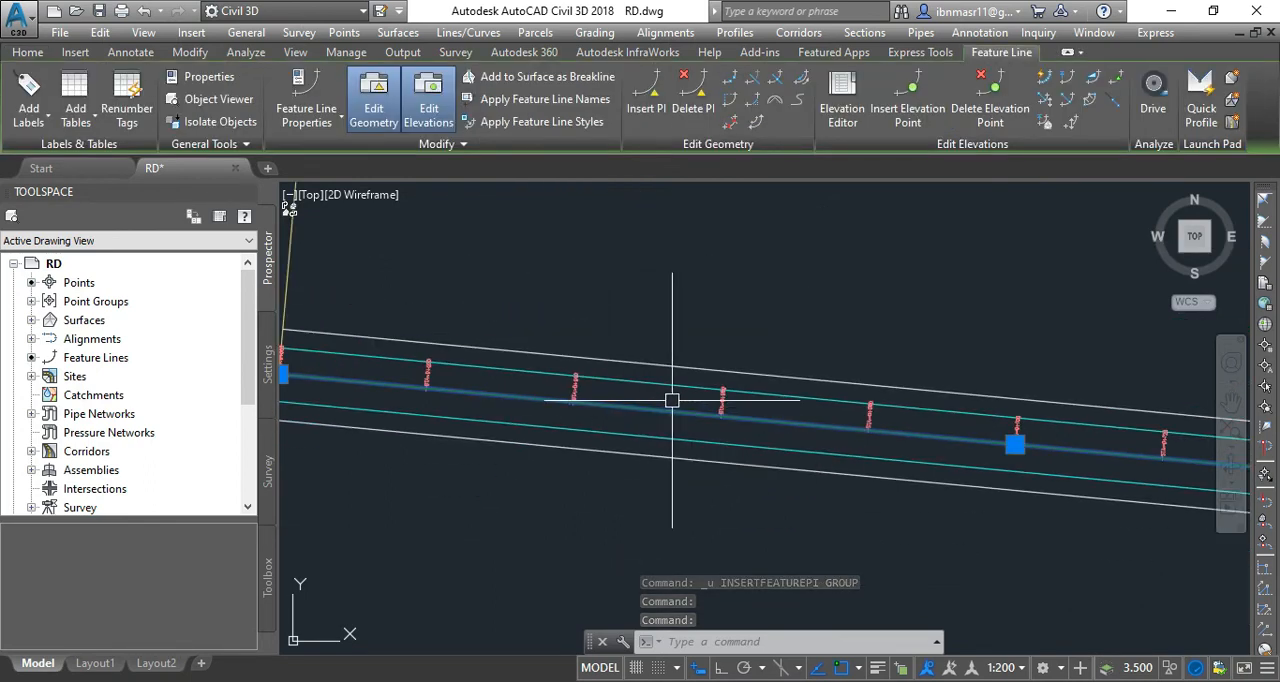
scroll(703, 443, "down", 4)
scroll(926, 460, "up", 6)
scroll(808, 434, "up", 3)
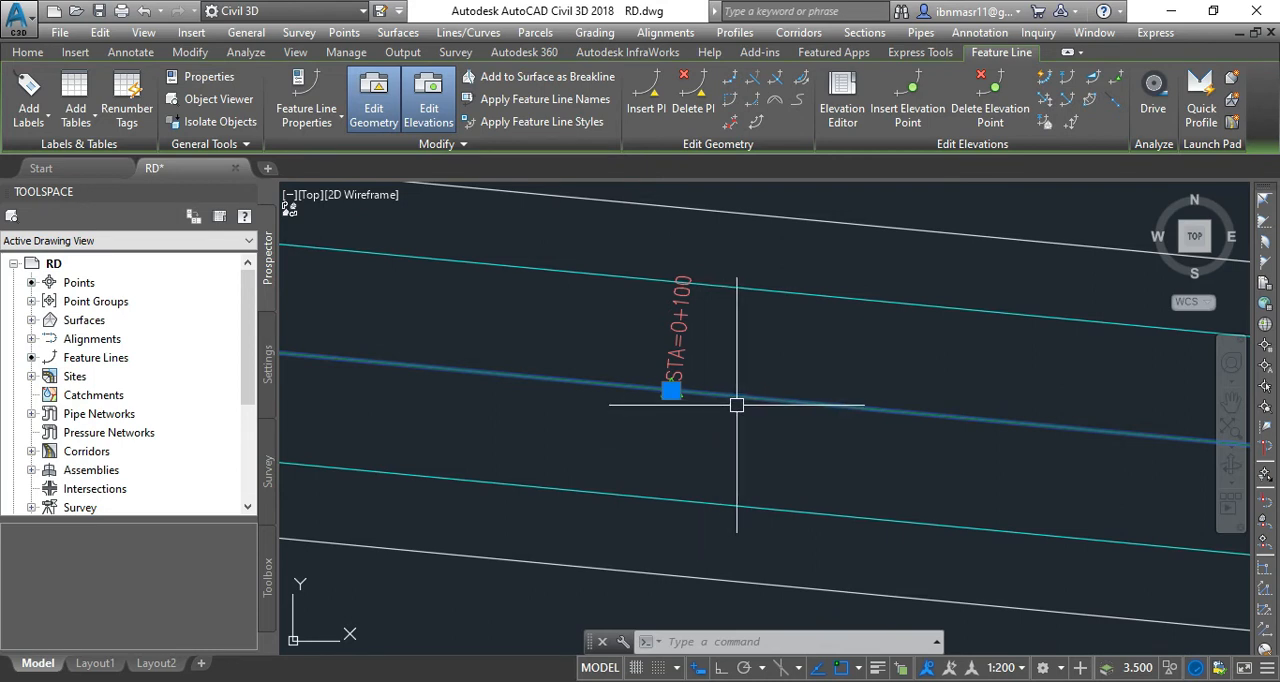
left_click(694, 108)
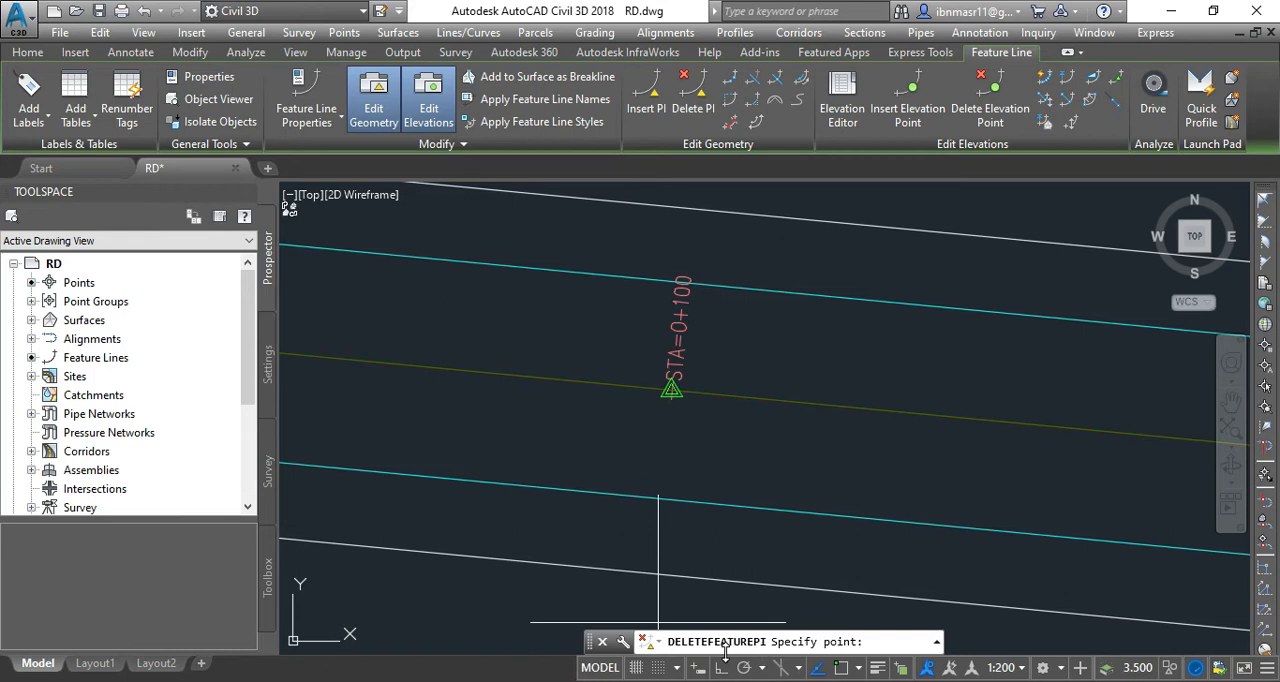
left_click(671, 390)
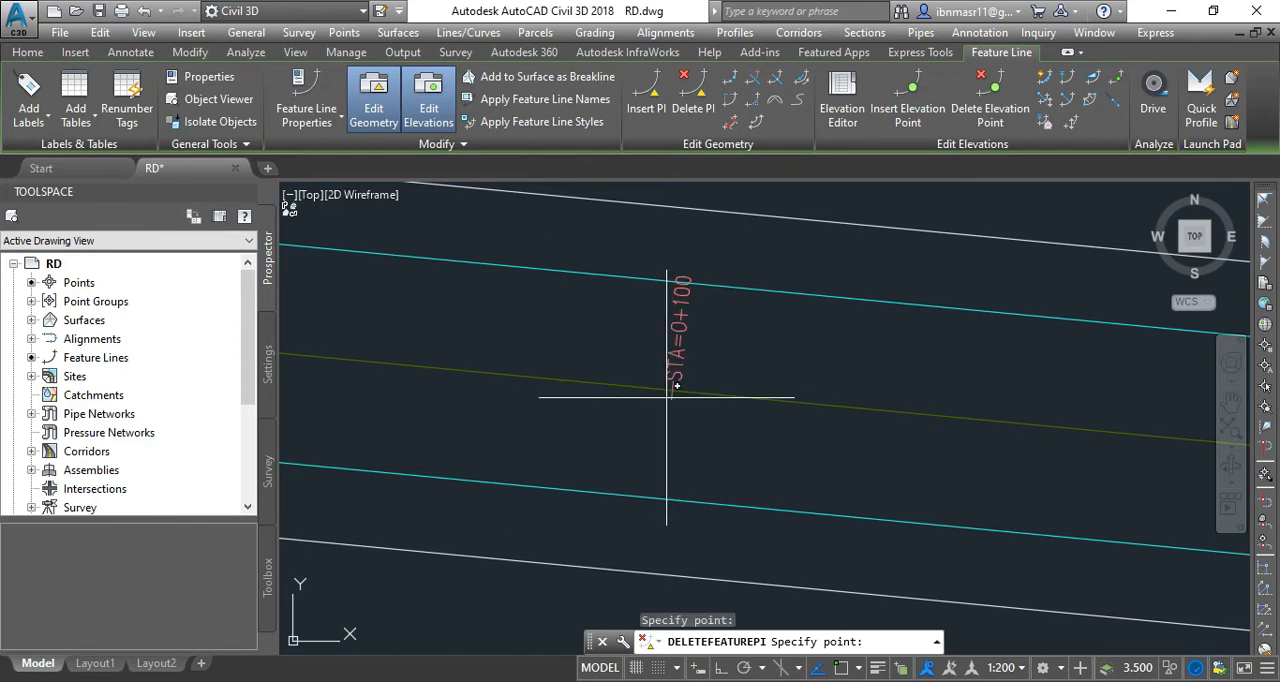
left_click(667, 397)
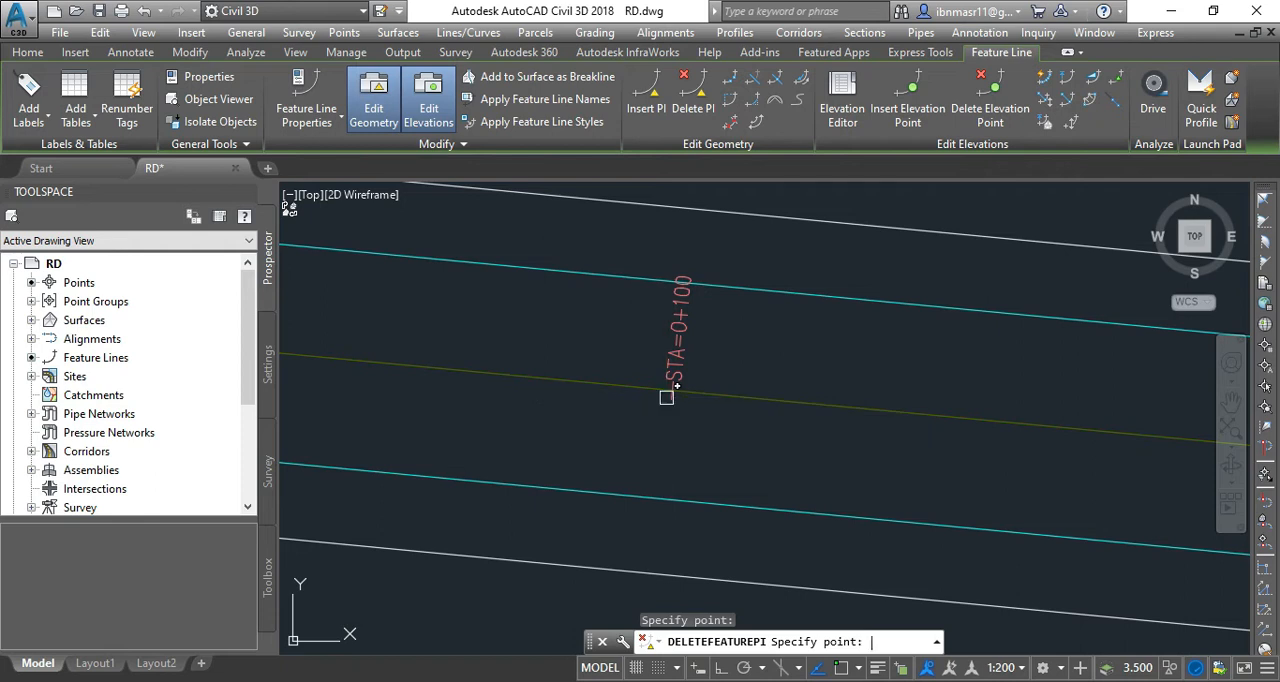
key("Escape")
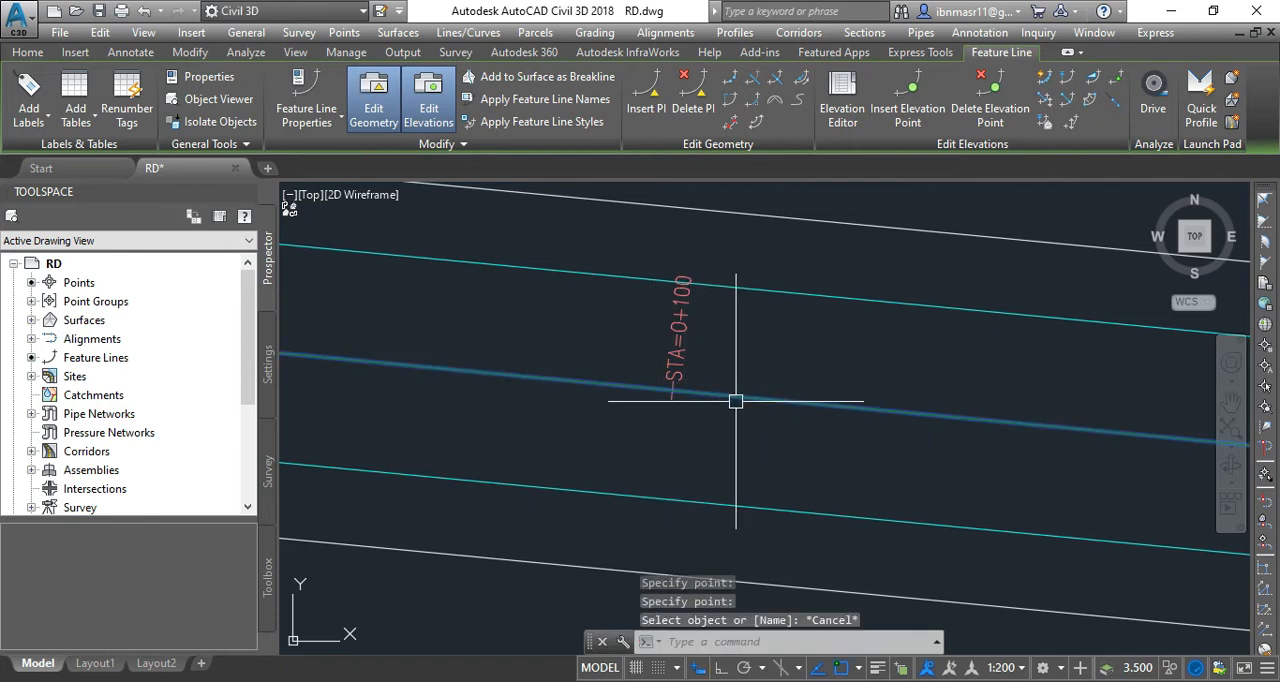
Insert an elevation point on the feature line at about station 0+210, with an elevation of 317.2.
scroll(583, 400, "down", 4)
left_click(574, 412)
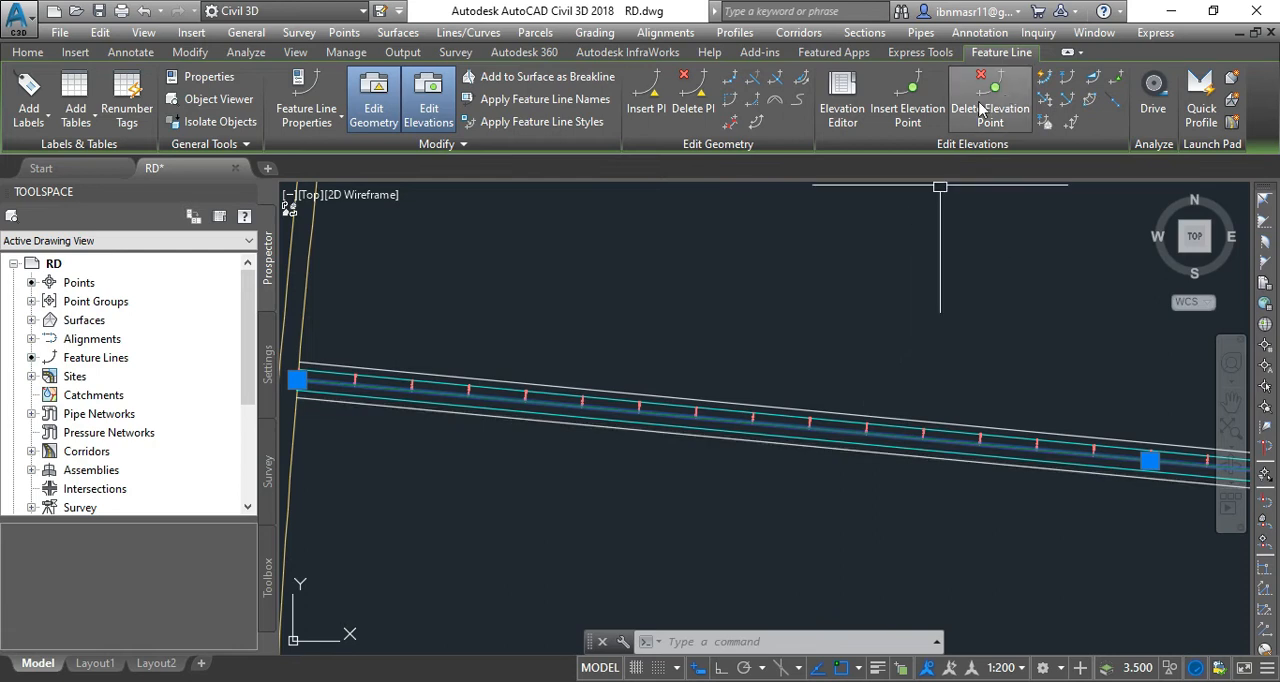
scroll(756, 440, "up", 4)
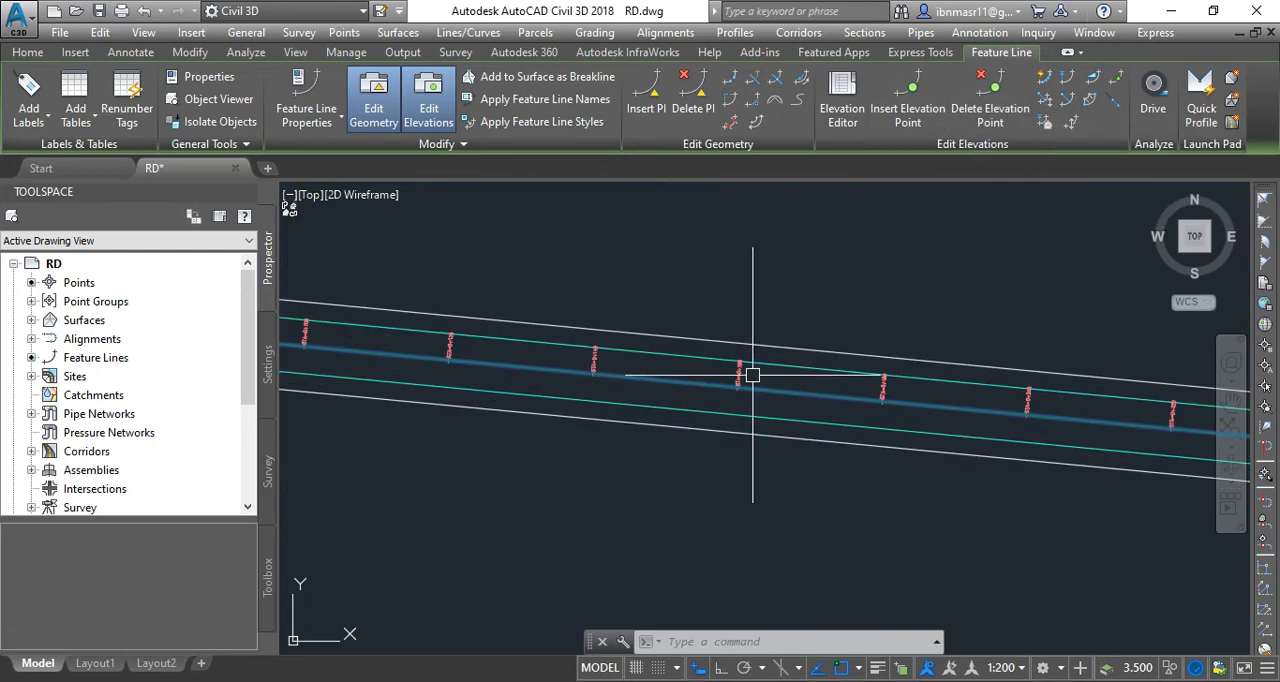
scroll(752, 376, "up", 4)
scroll(608, 443, "down", 2)
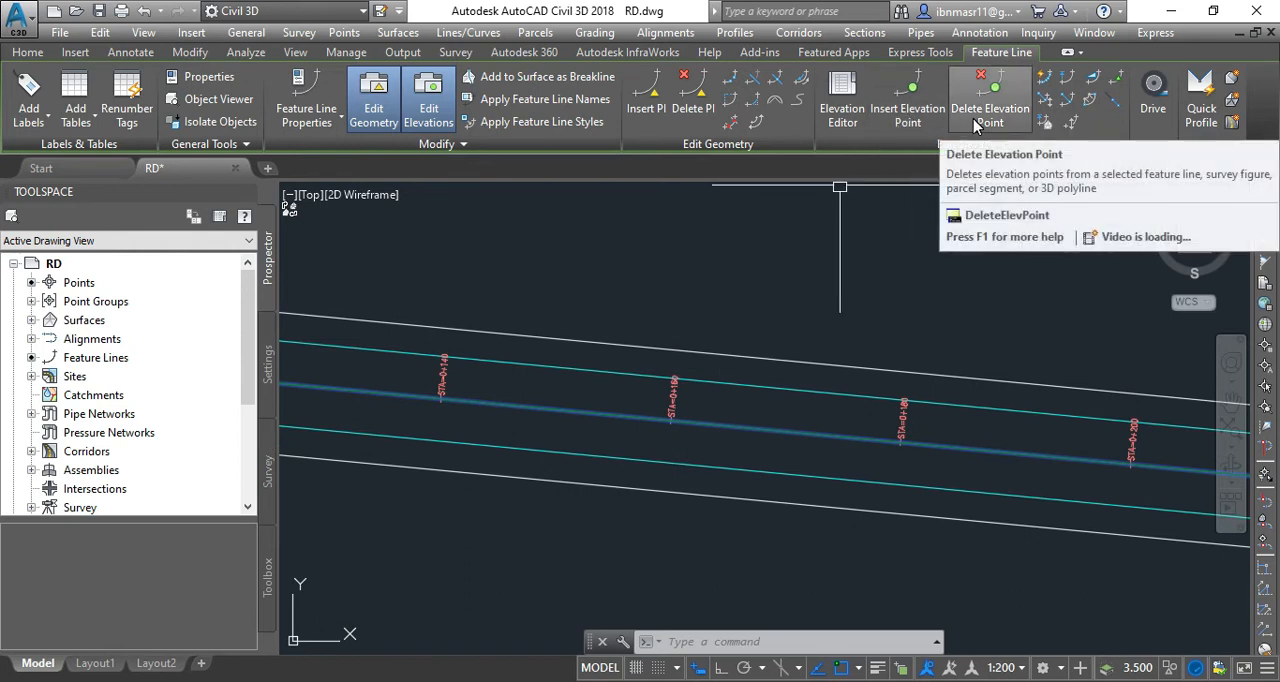
left_click(908, 112)
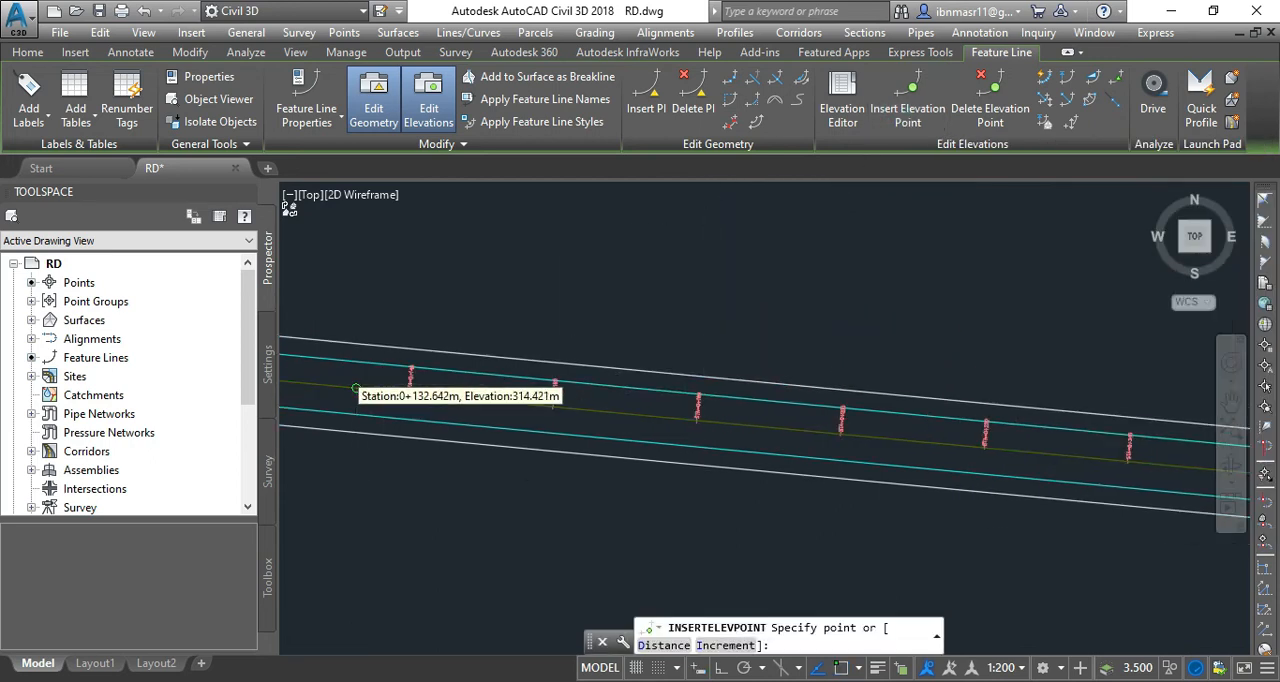
scroll(355, 378, "down", 1)
scroll(679, 370, "up", 1)
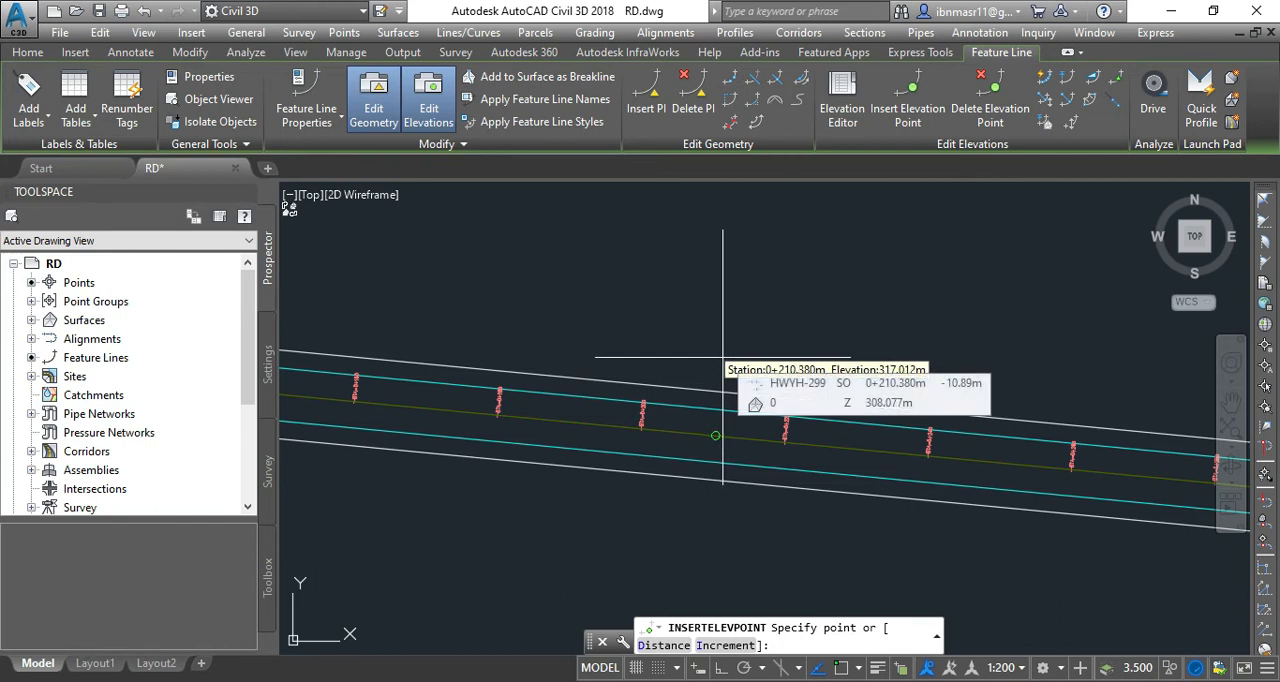
left_click(723, 356)
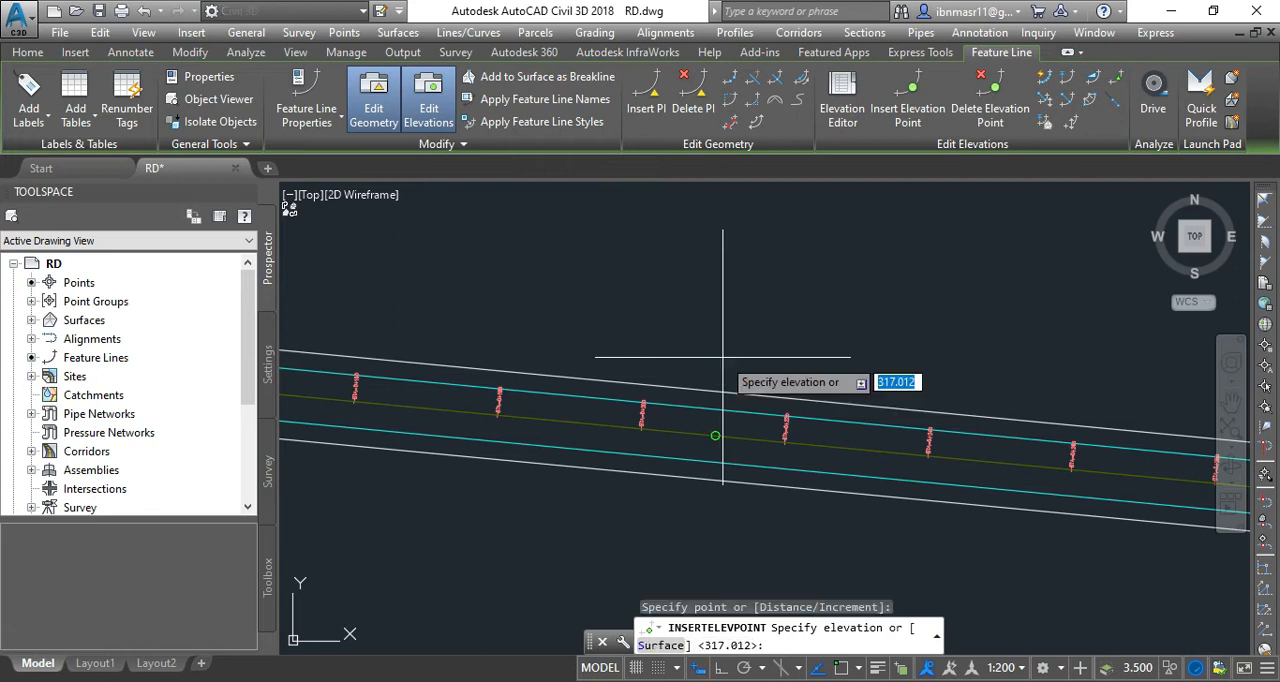
scroll(723, 356, "up", 2)
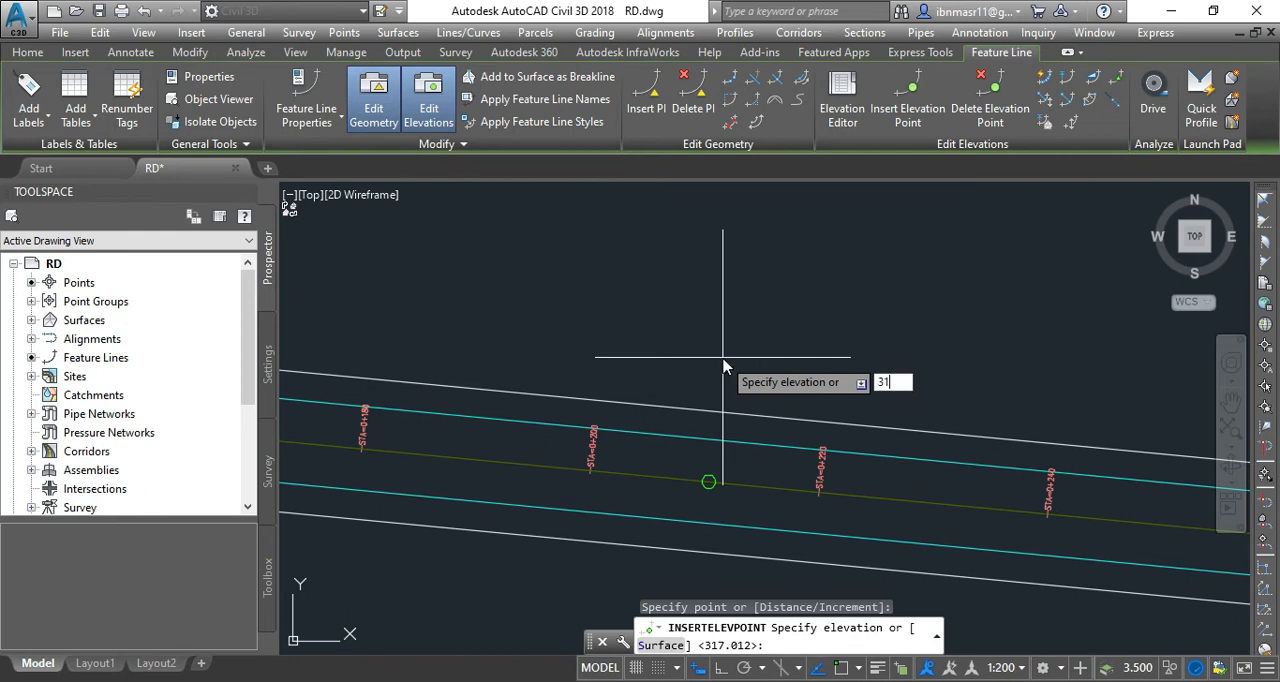
key("Return")
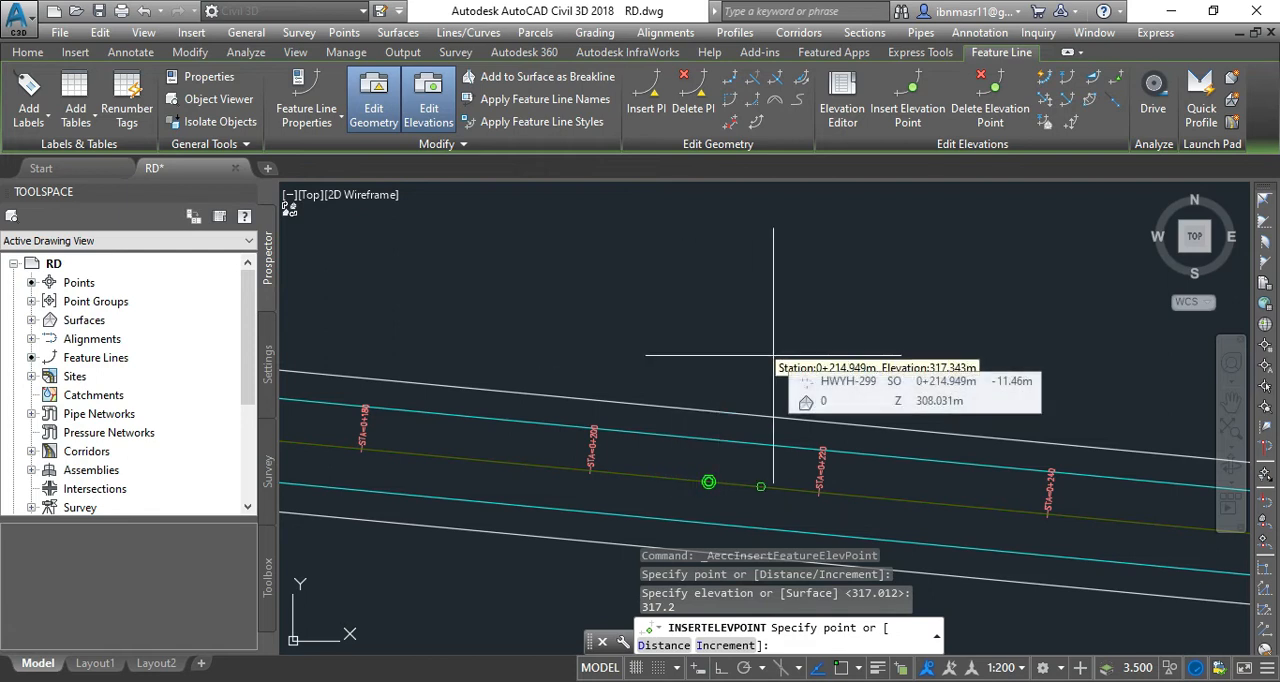
key("Escape")
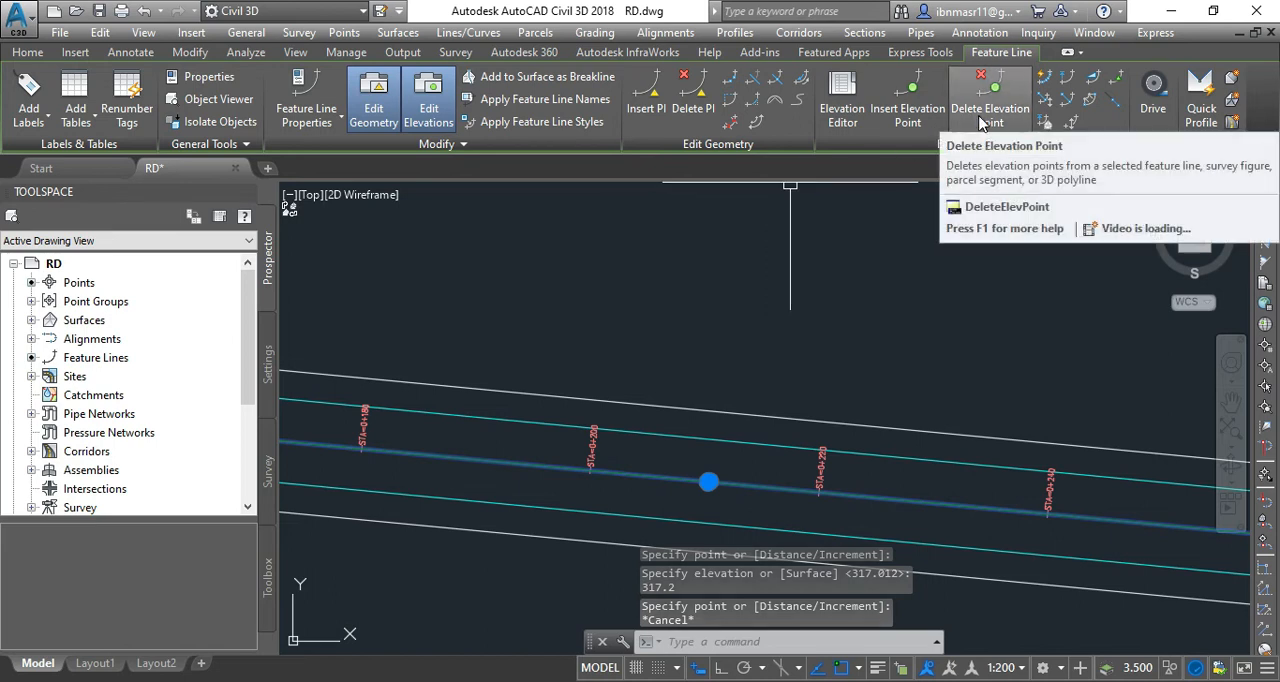
Delete the elevation point between stations 0+200 and 0+220 from the feature line and clear the selection.
left_click(980, 112)
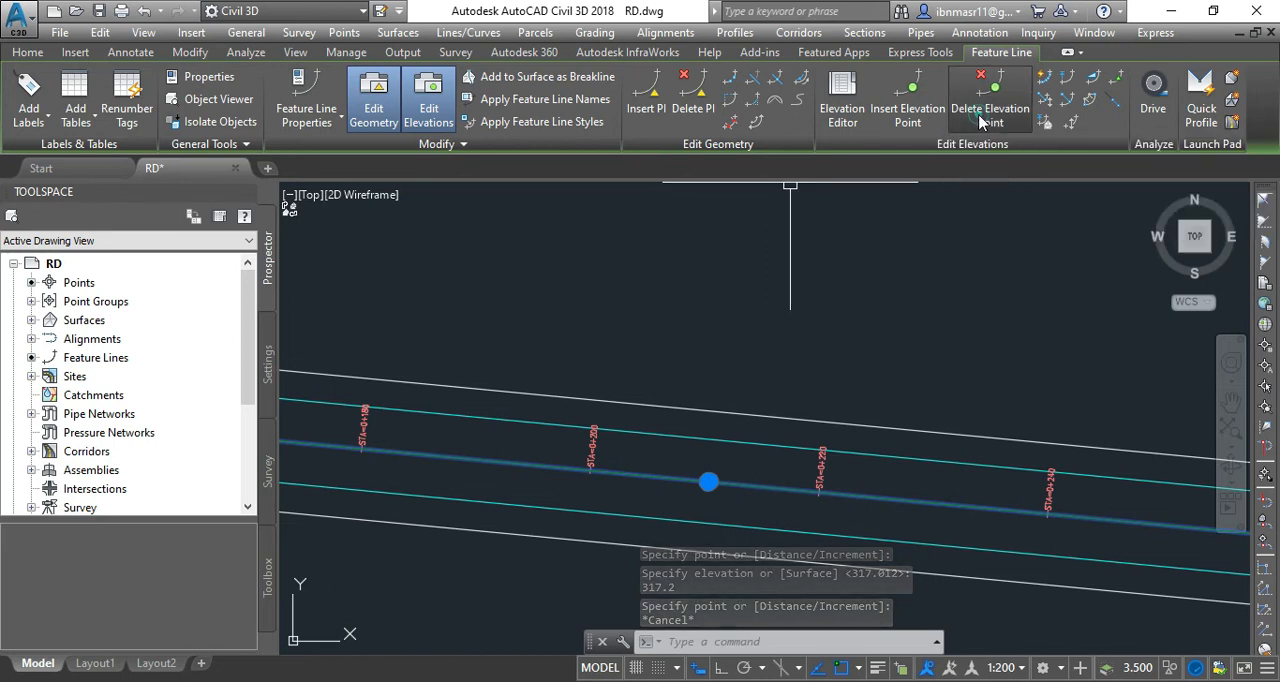
left_click(708, 481)
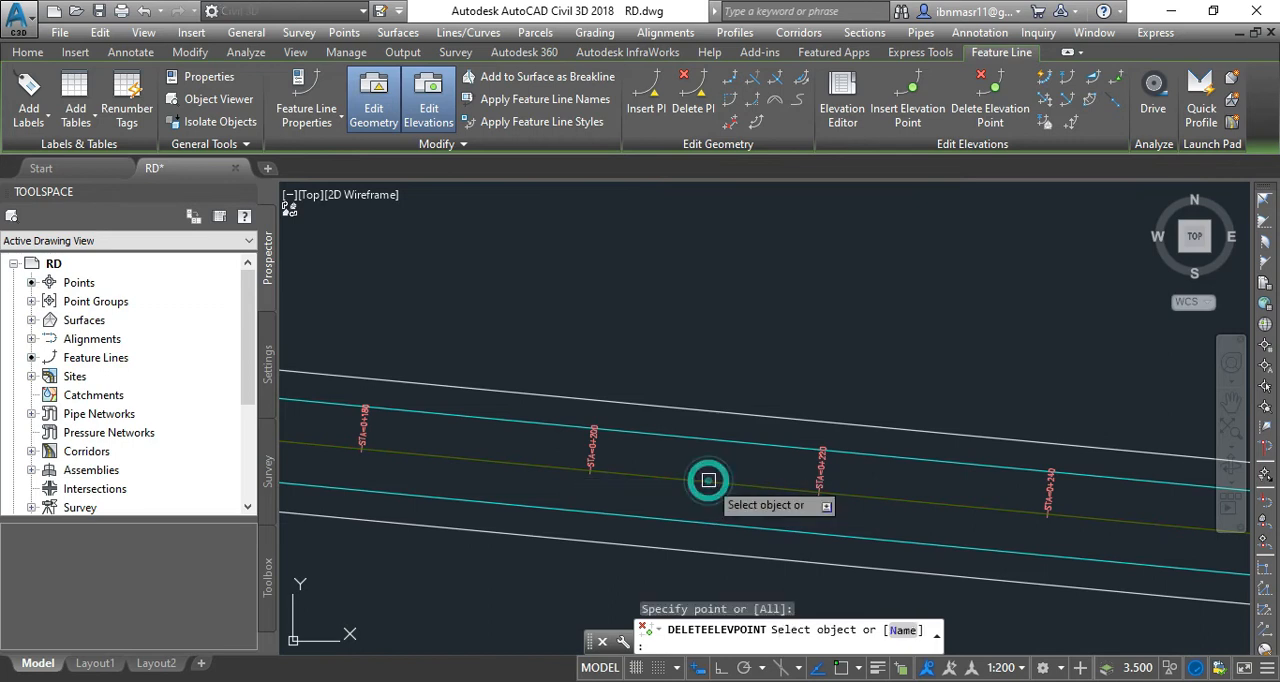
left_click(708, 481)
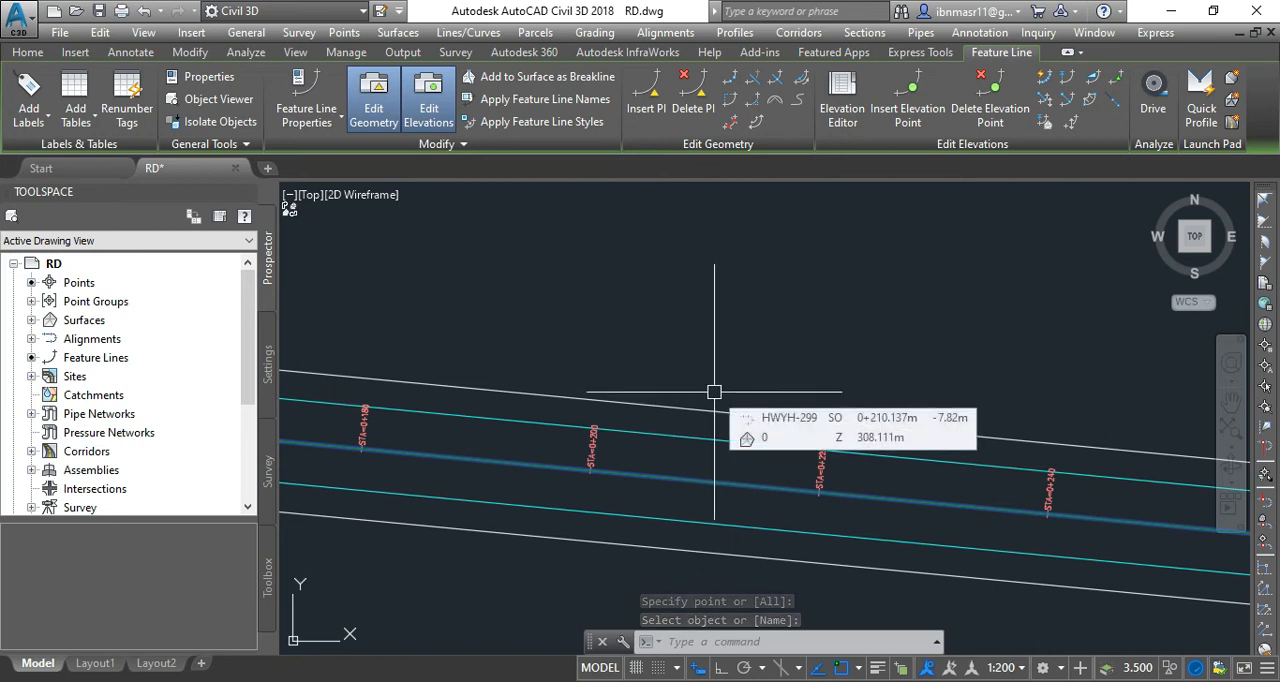
scroll(690, 505, "up", 2)
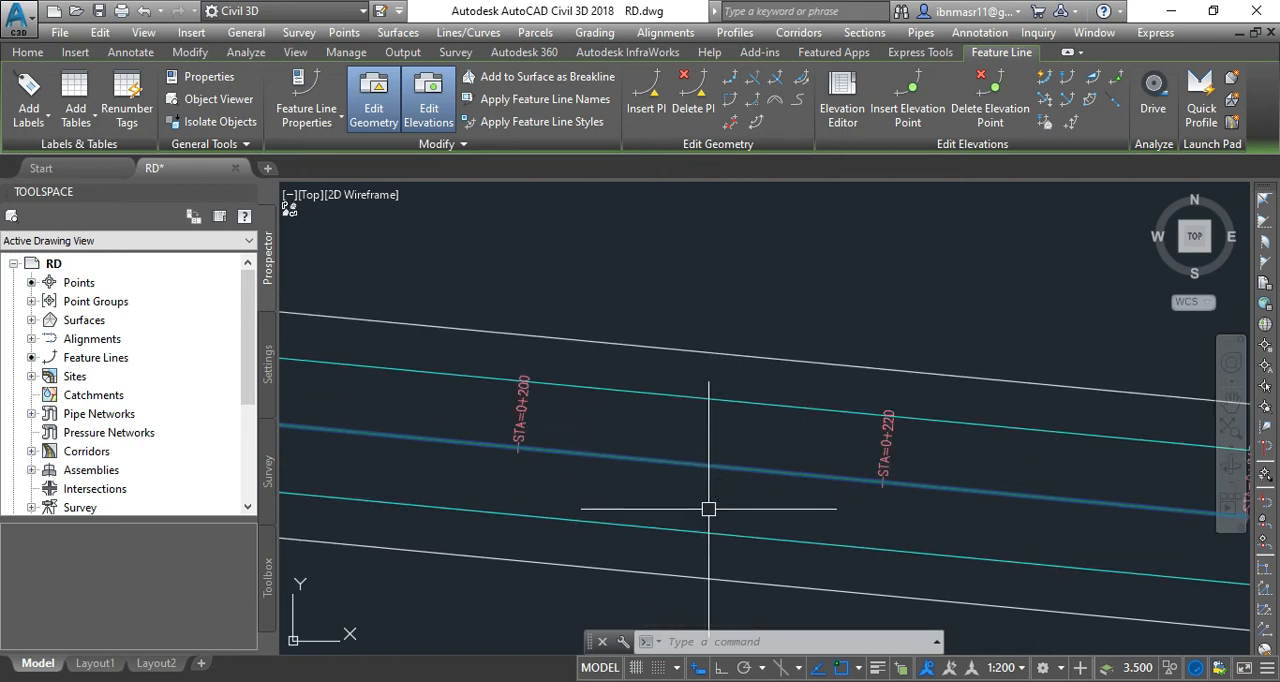
key("Escape")
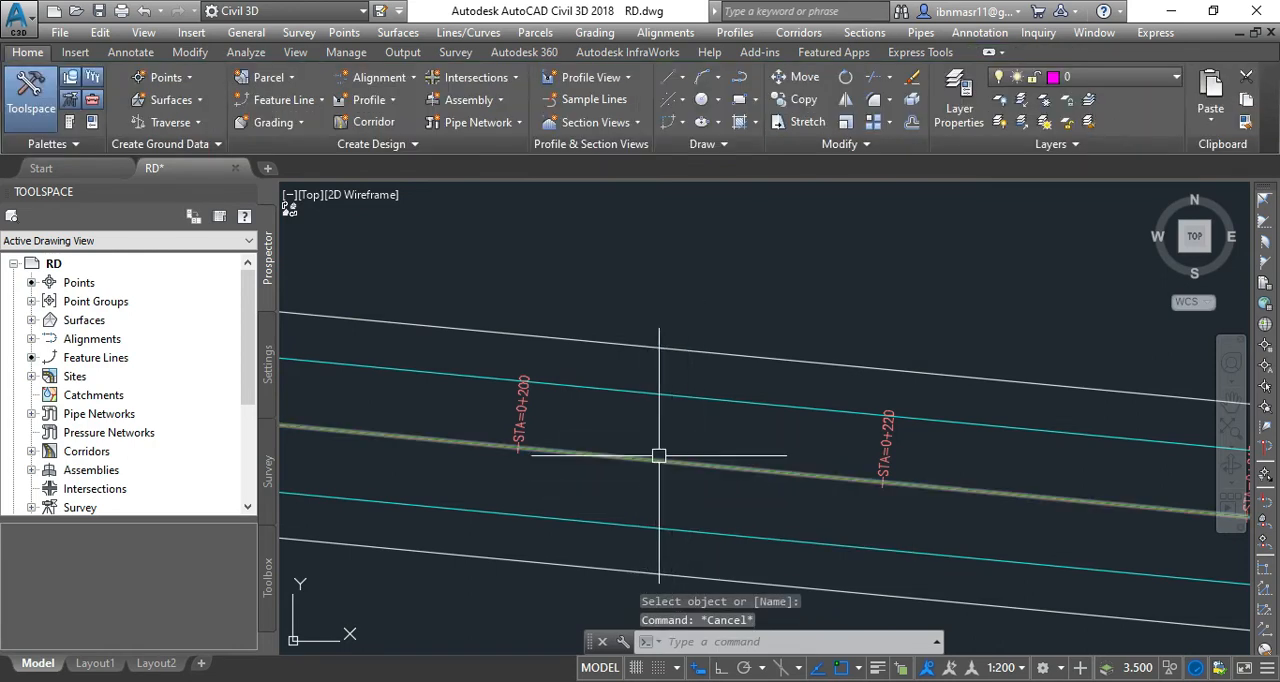
left_click(659, 458)
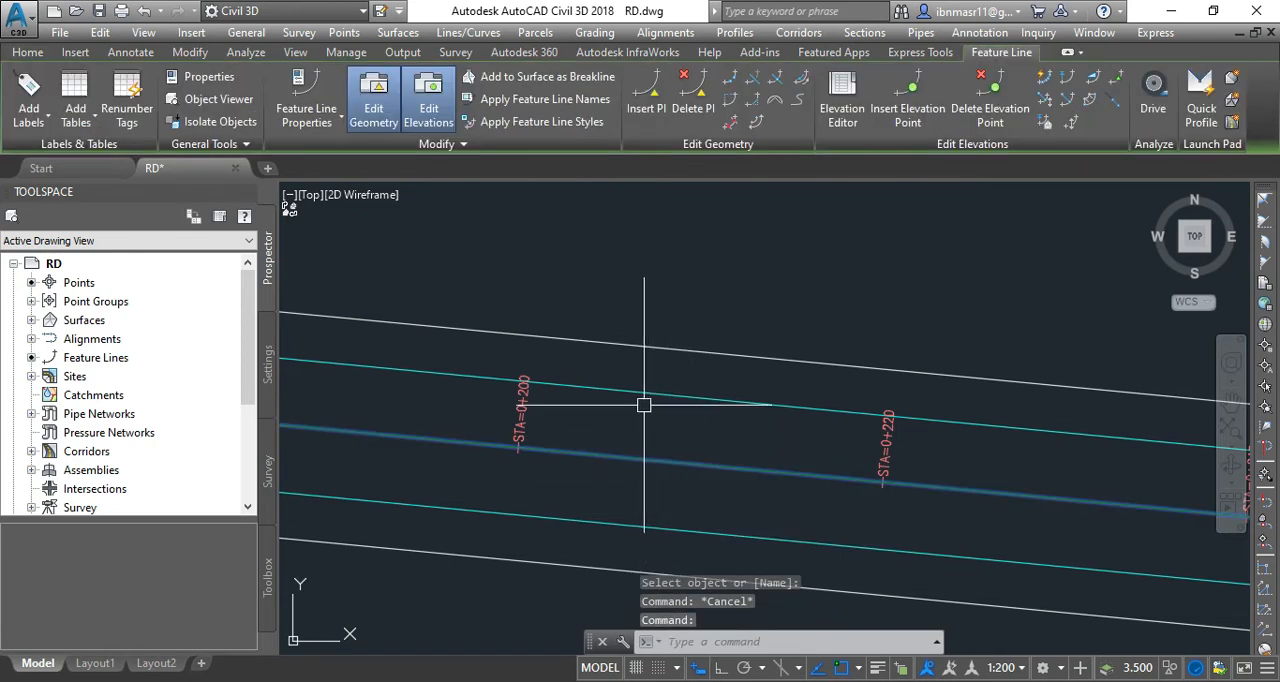
mouse_move(625, 419)
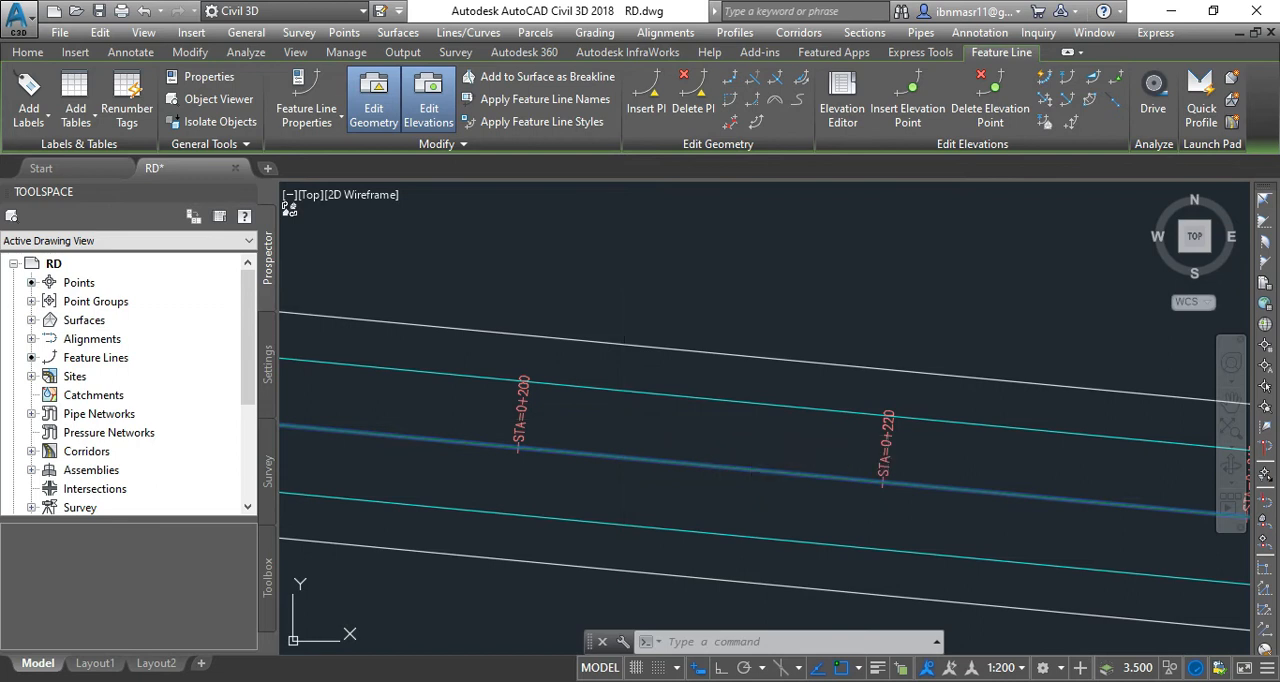
key("Escape")
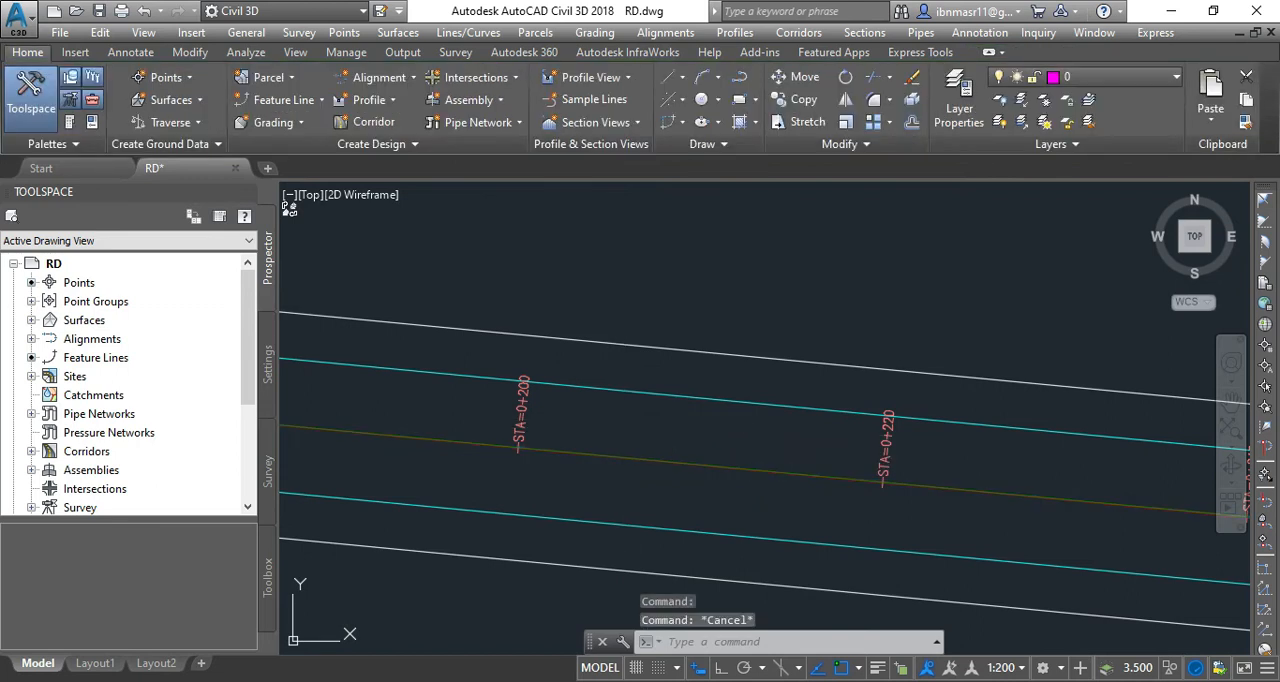
Draw a small rectangle across the feature line, just past station 0+200, to serve as a cutting edge.
type("rec")
key("Return")
left_click(595, 432)
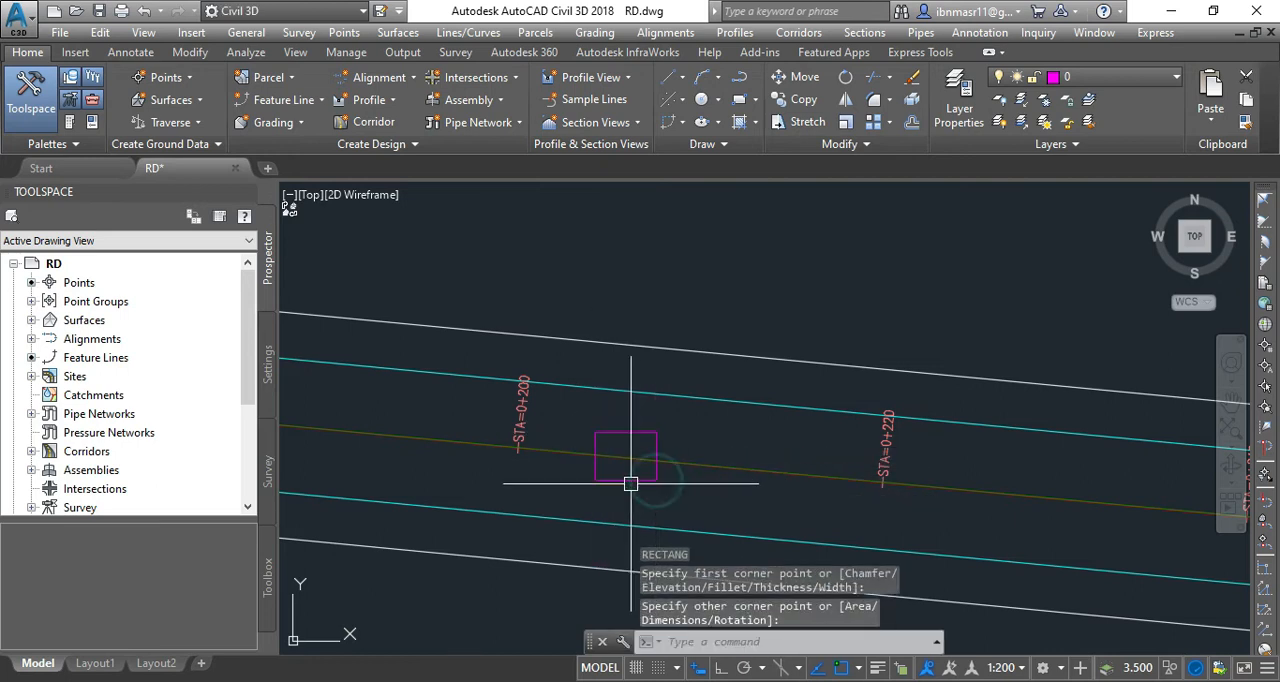
Trim away the part of the feature line inside the rectangle, using the rectangle as the cutting edge.
scroll(631, 484, "up", 5)
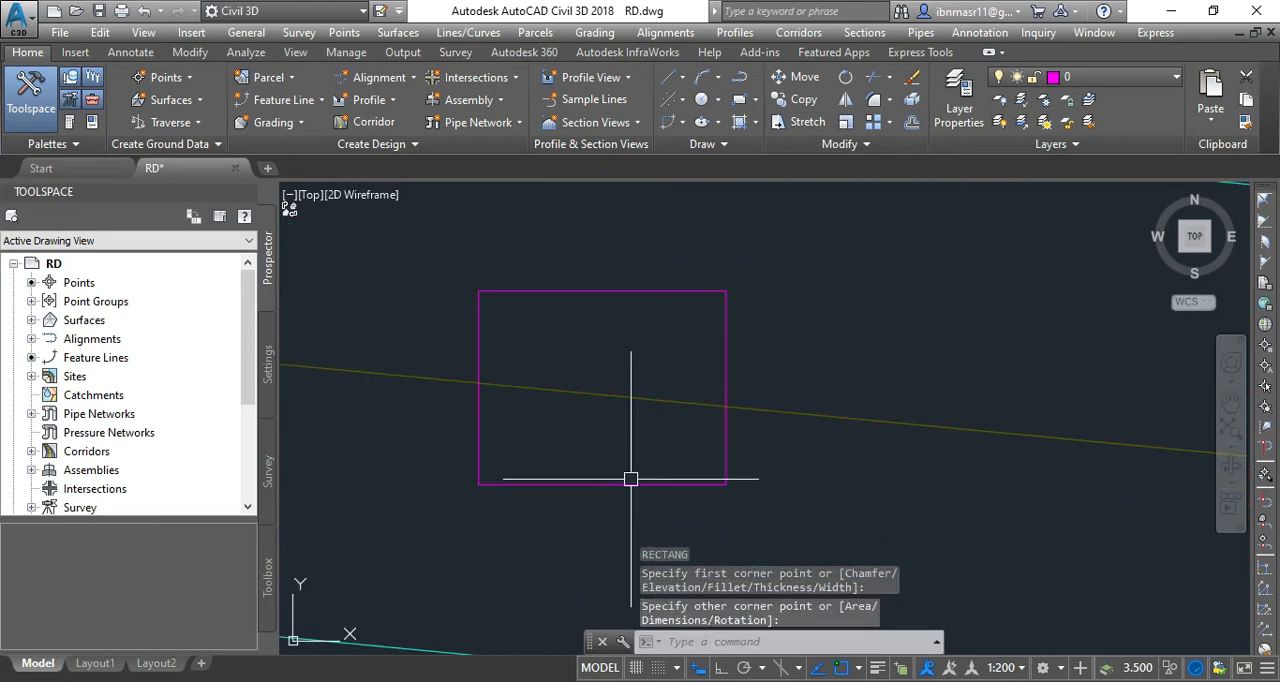
left_click(627, 396)
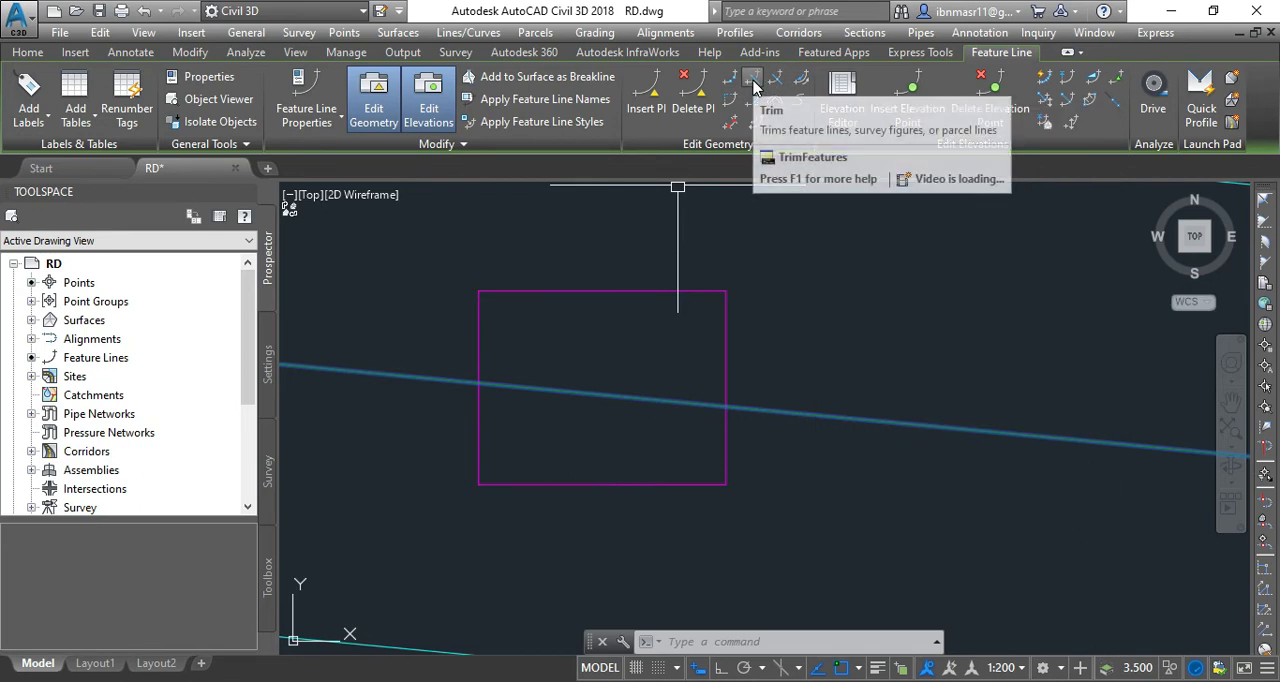
left_click(753, 87)
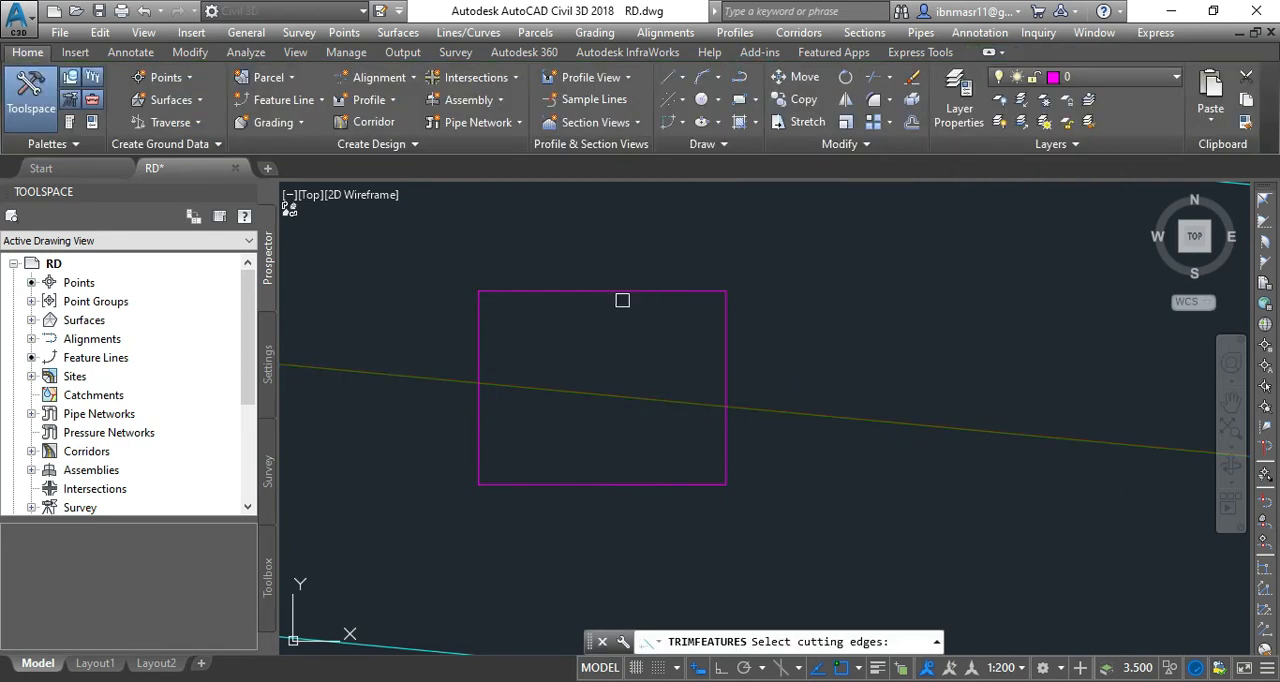
left_click(727, 333)
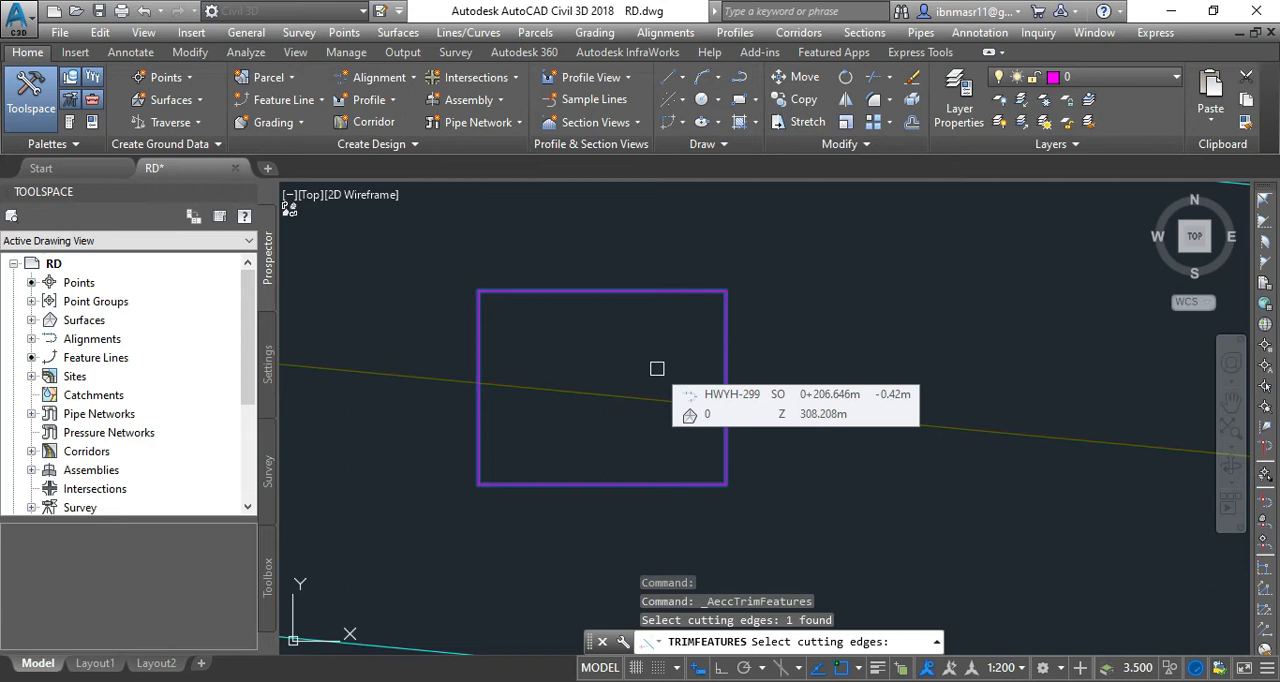
key("Return")
scroll(623, 430, "up", 4)
scroll(628, 432, "up", 2)
left_click(654, 316)
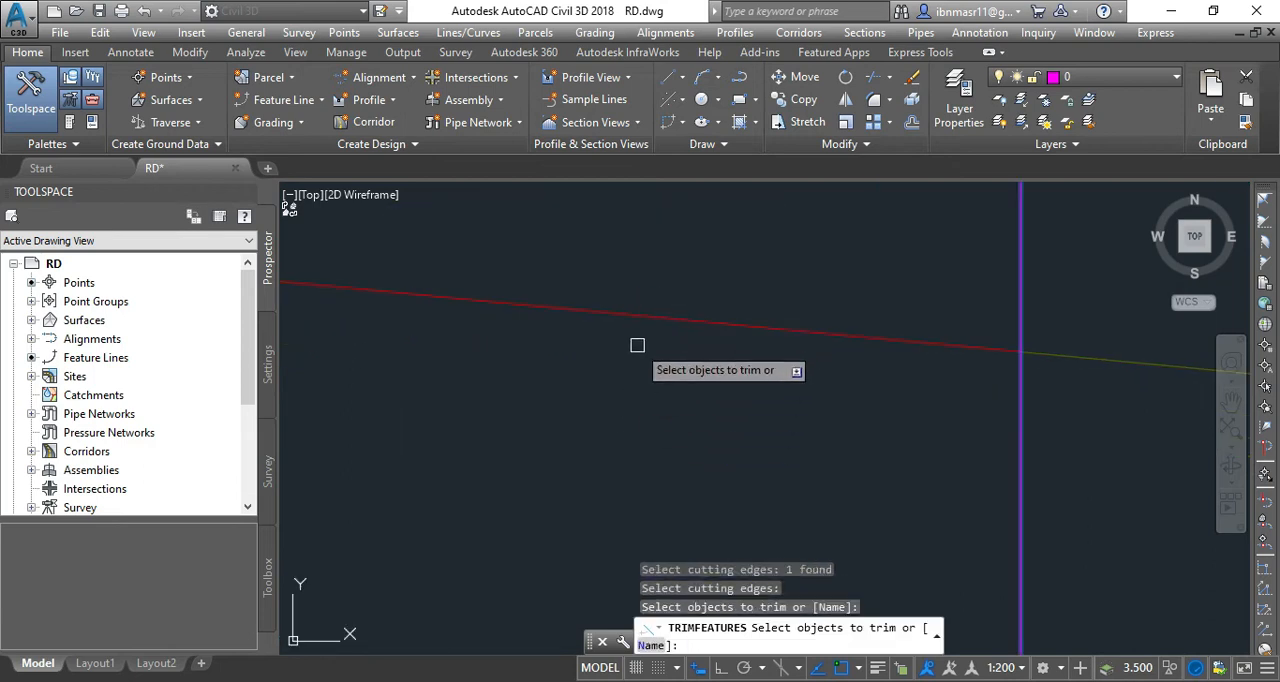
scroll(590, 347, "down", 5)
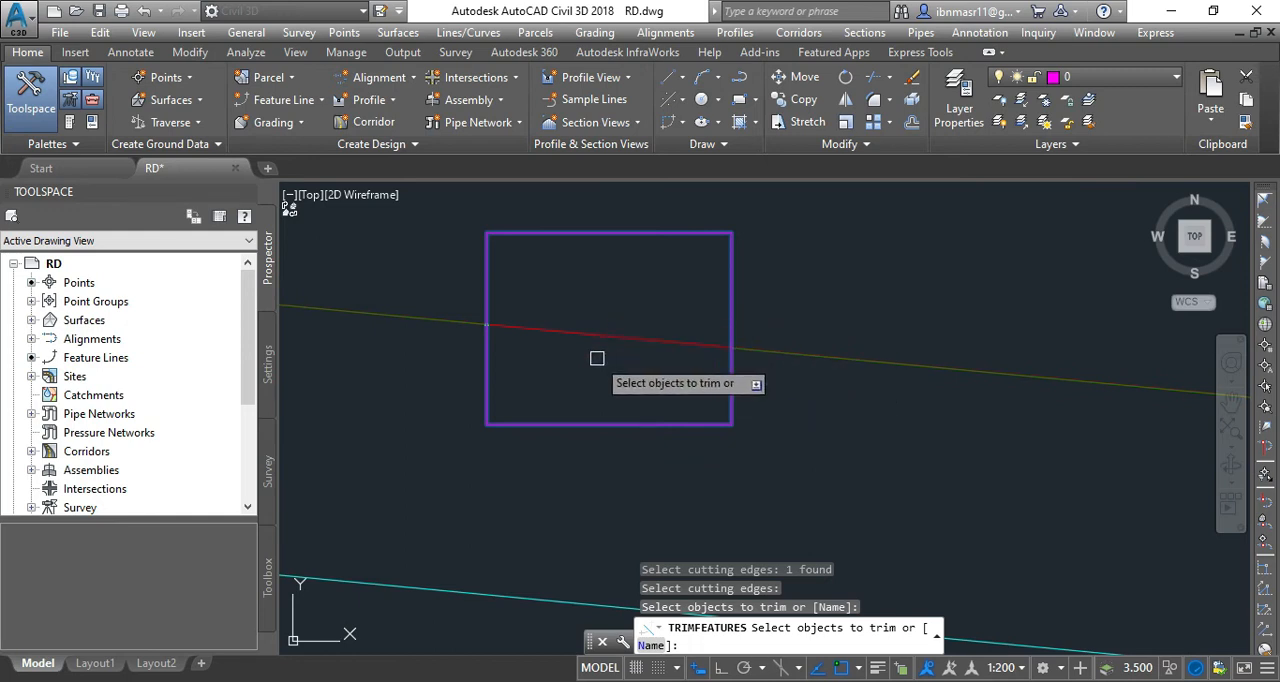
key("Escape")
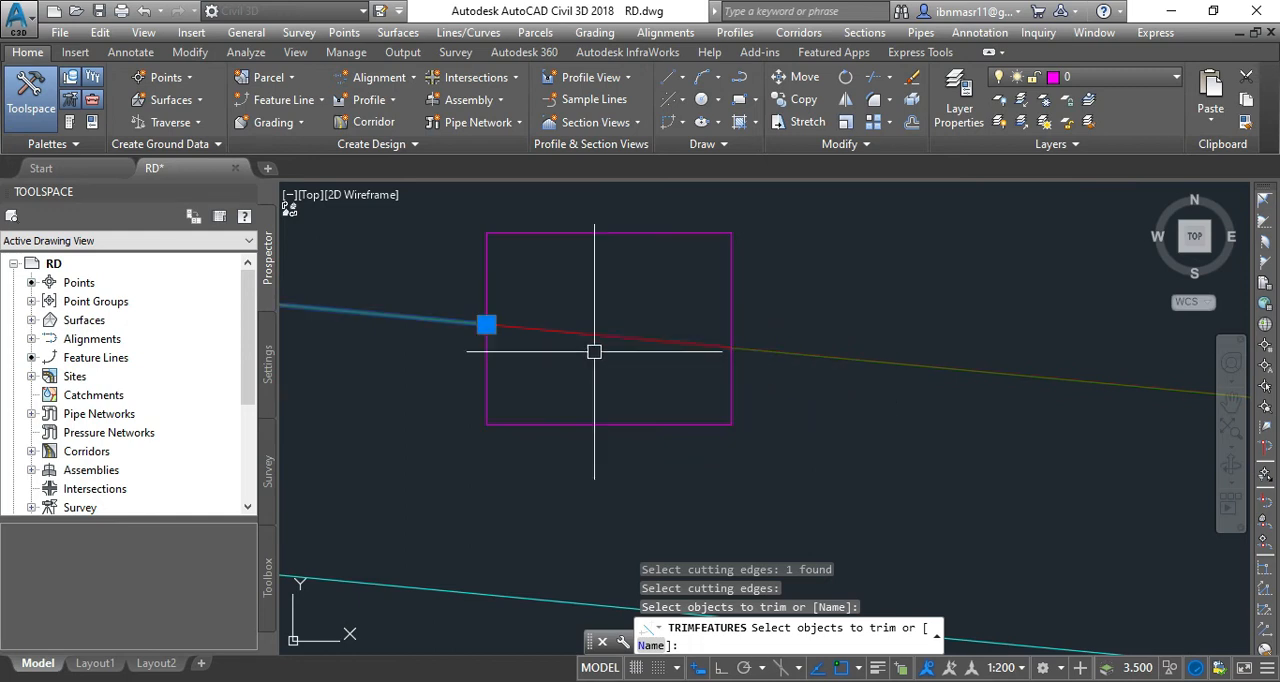
key("Escape")
Select the feature line pieces on both sides of the rectangle in turn to check that they are separate.
left_click(760, 354)
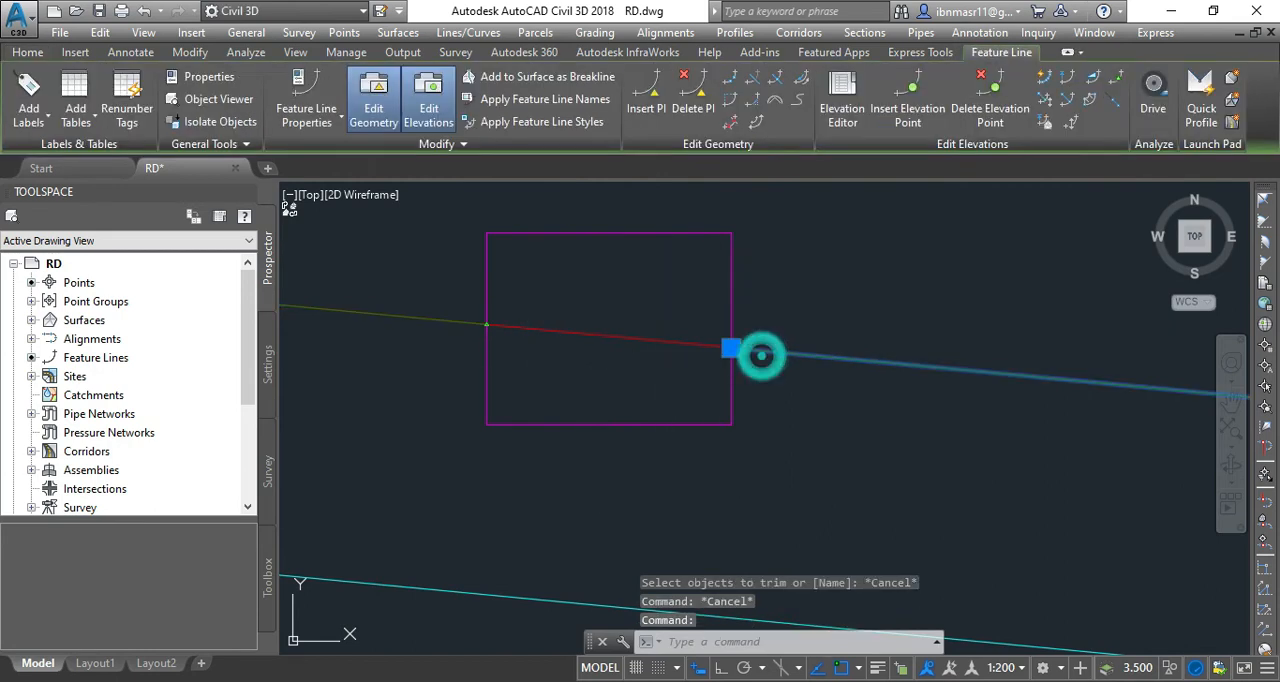
key("Escape")
left_click(443, 314)
key("Escape")
left_click(433, 325)
key("Escape")
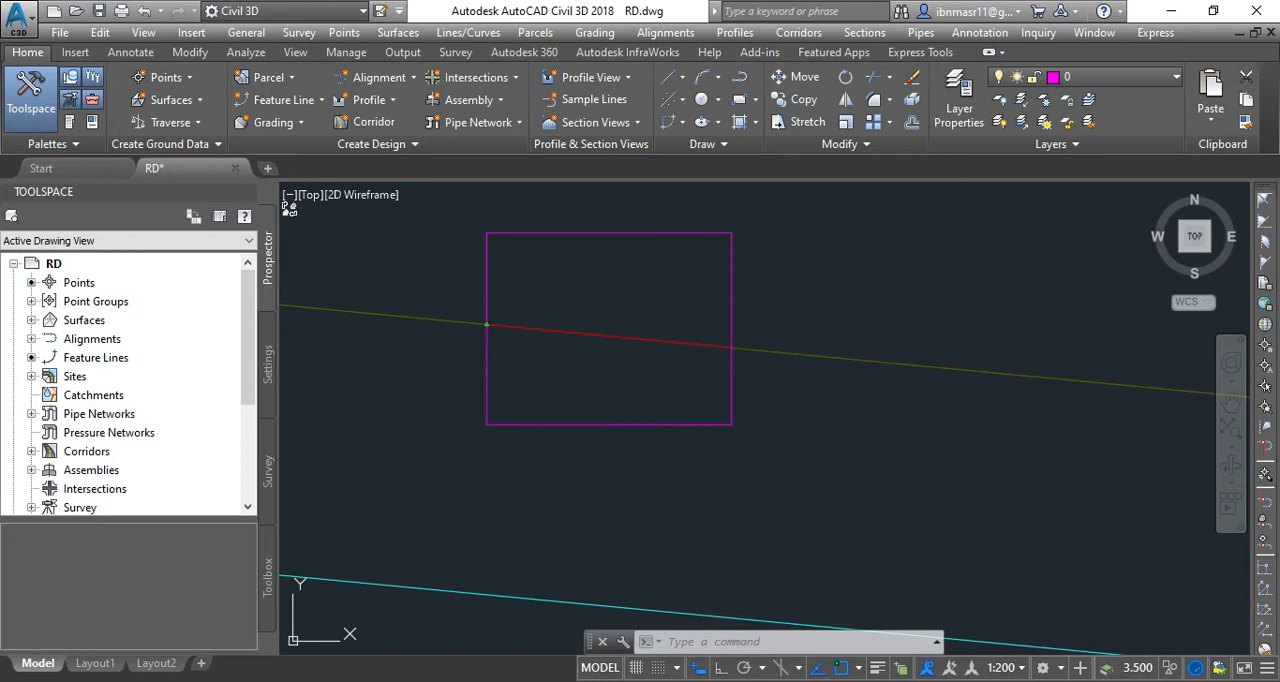
Remove the rectangle and stretch the end of the piece near station 0+200 onto the start of the other piece.
key("ctrl+z")
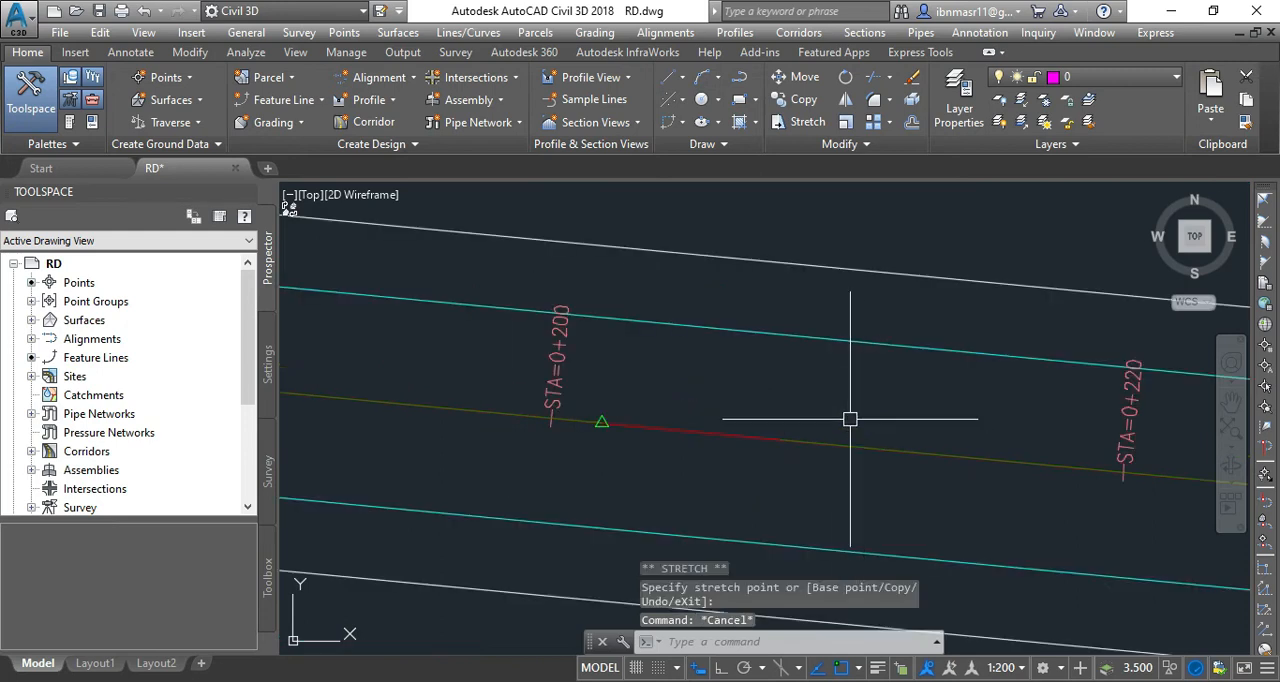
left_click(851, 449)
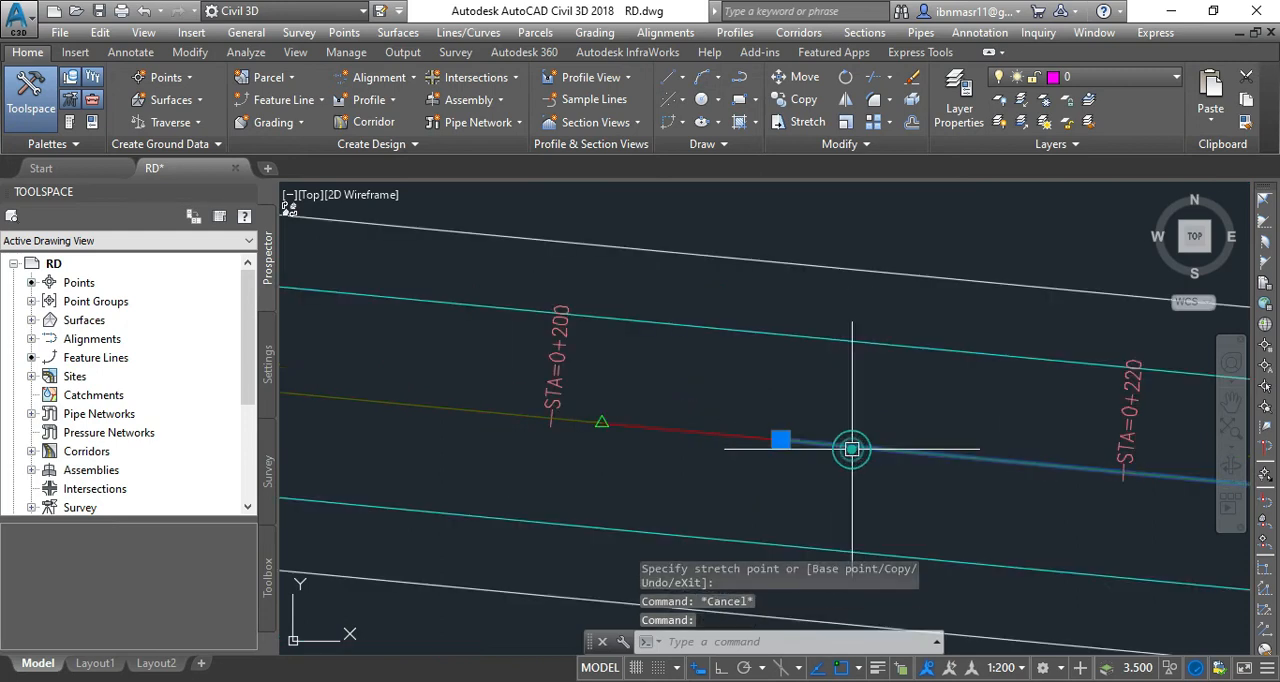
left_click(516, 414)
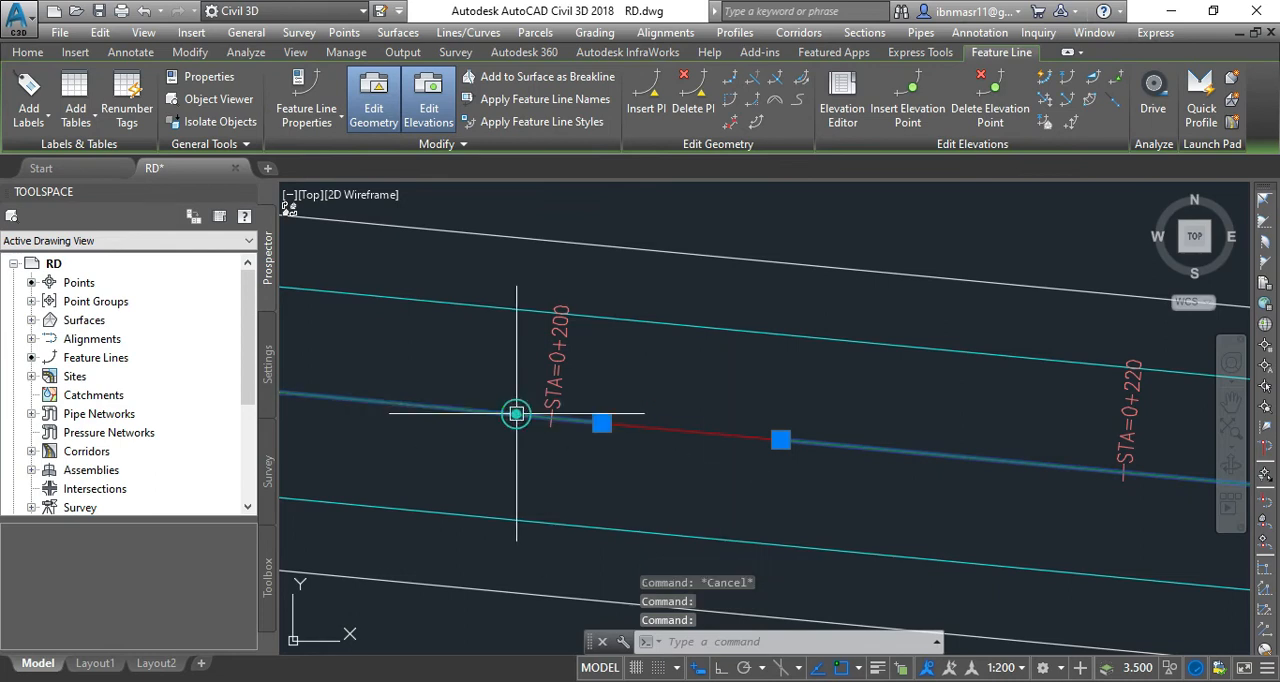
left_click(601, 423)
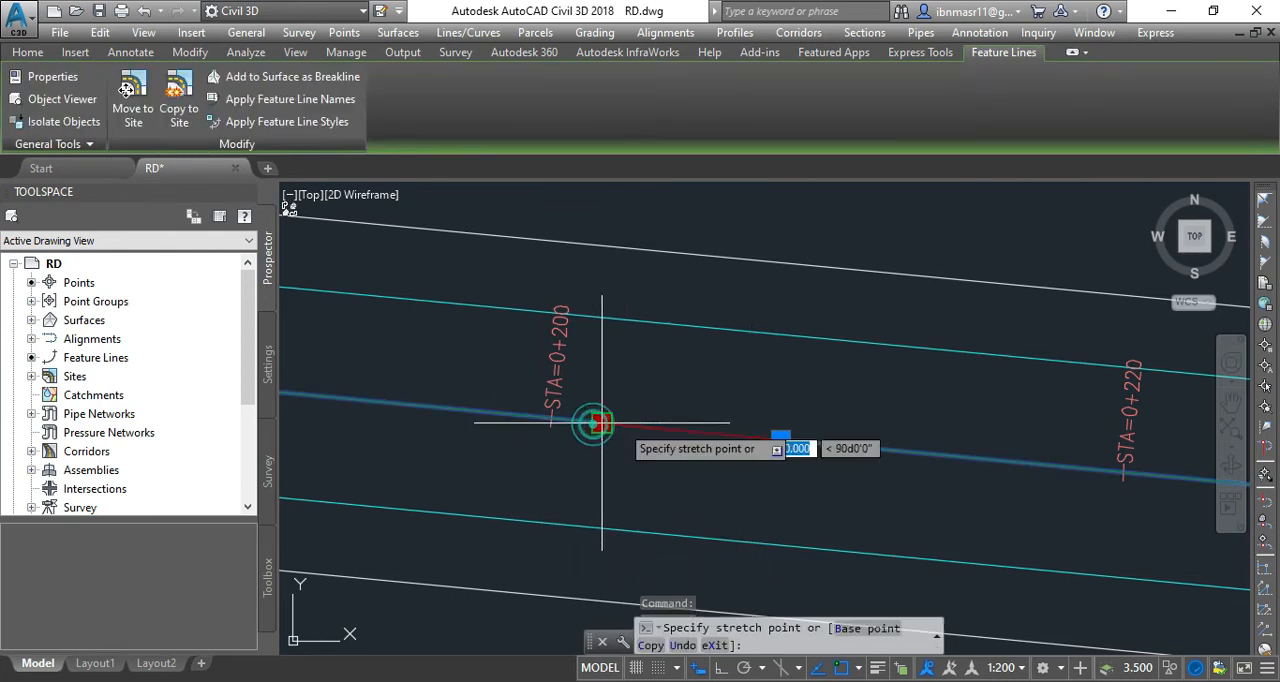
left_click(779, 439)
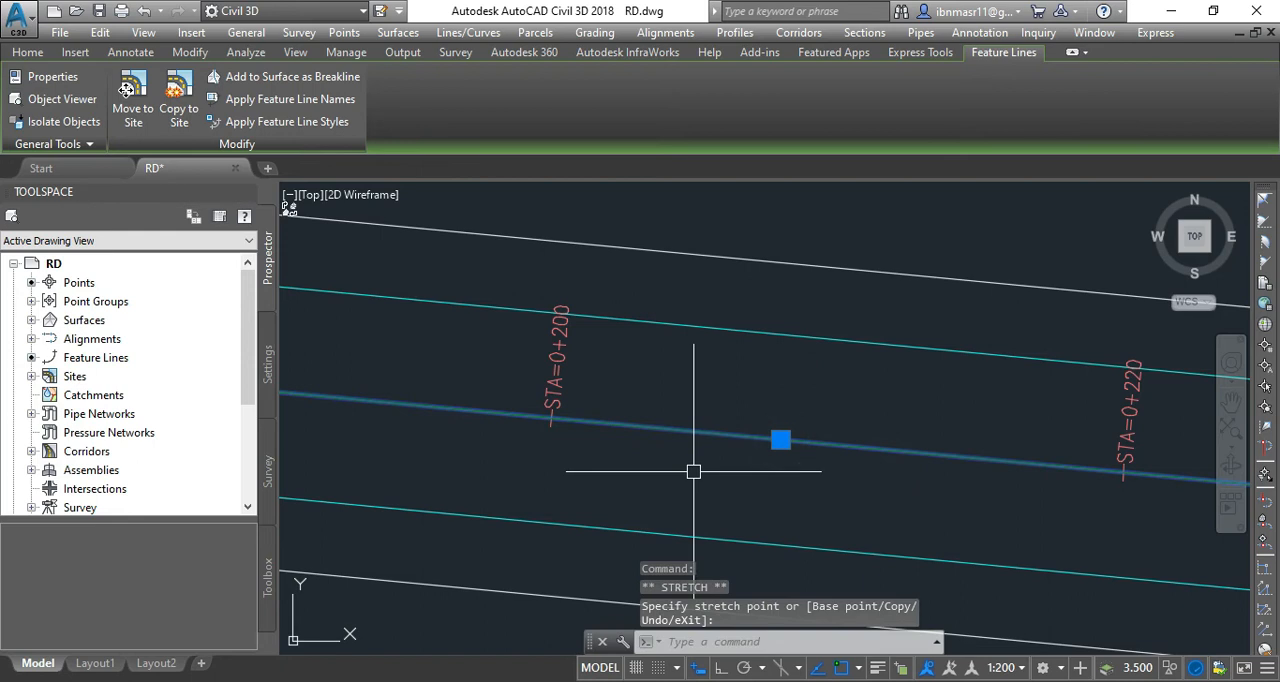
key("Escape")
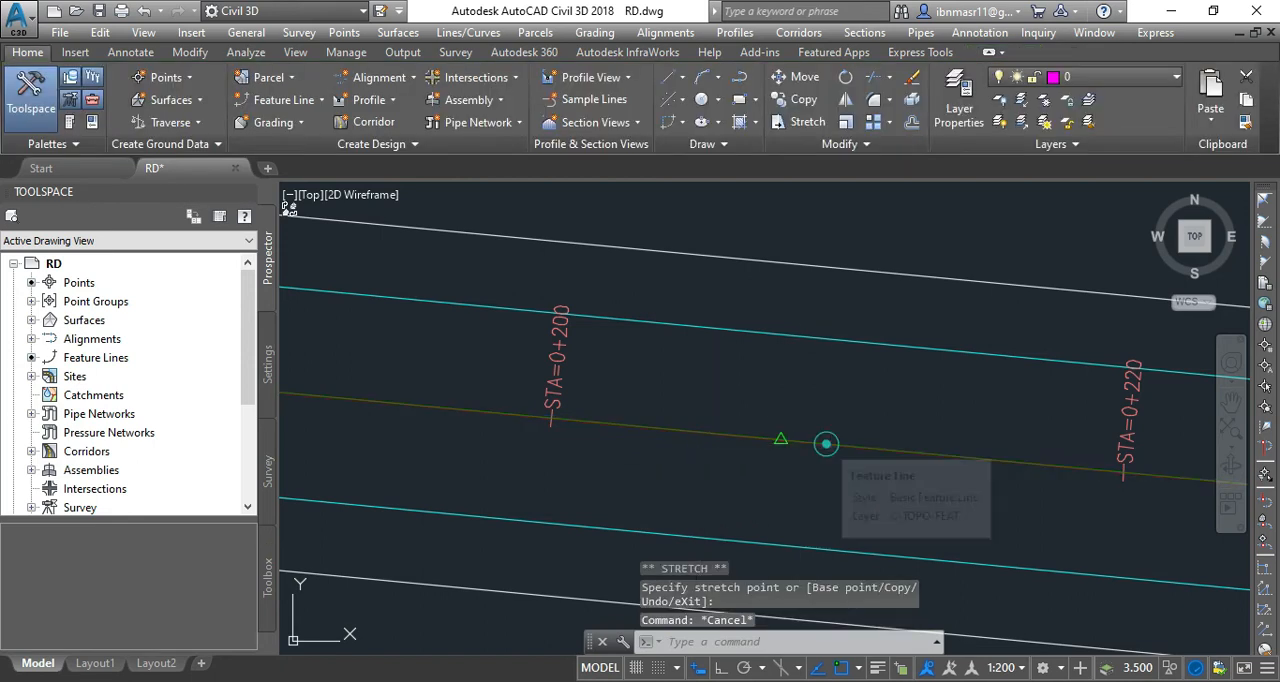
Join the two feature line pieces meeting between stations 0+200 and 0+220, and select the result to check it is one line.
left_click(826, 443)
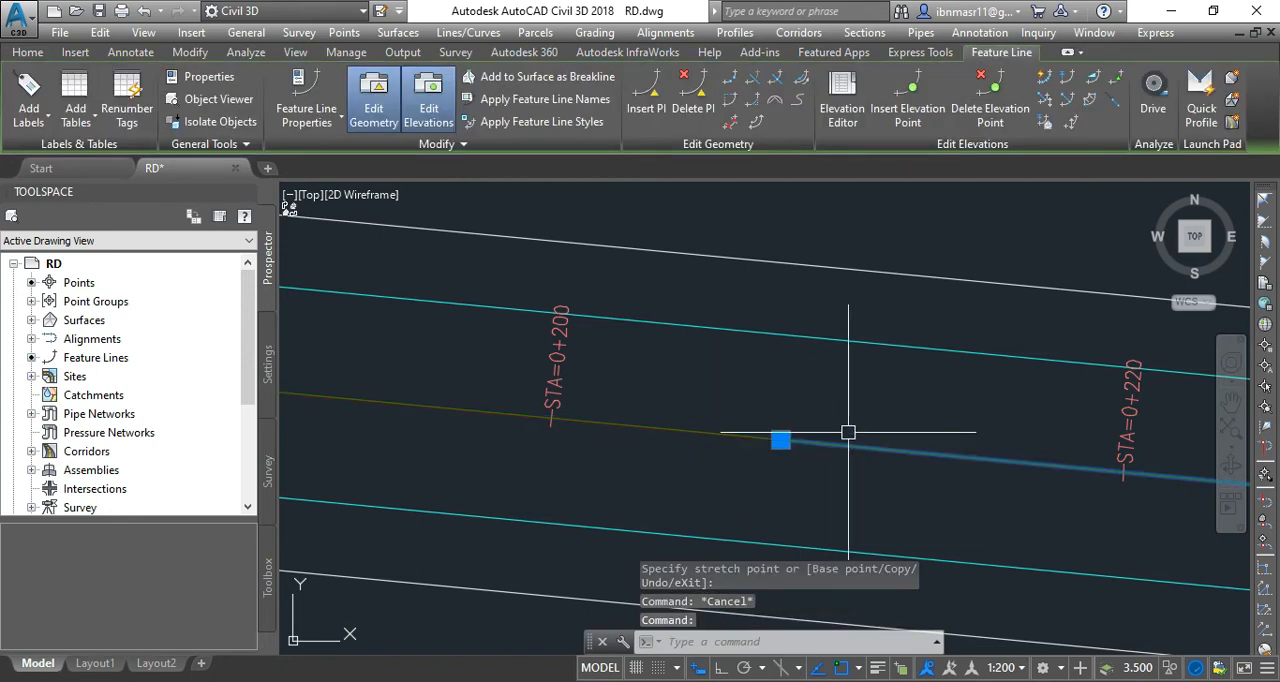
left_click(776, 90)
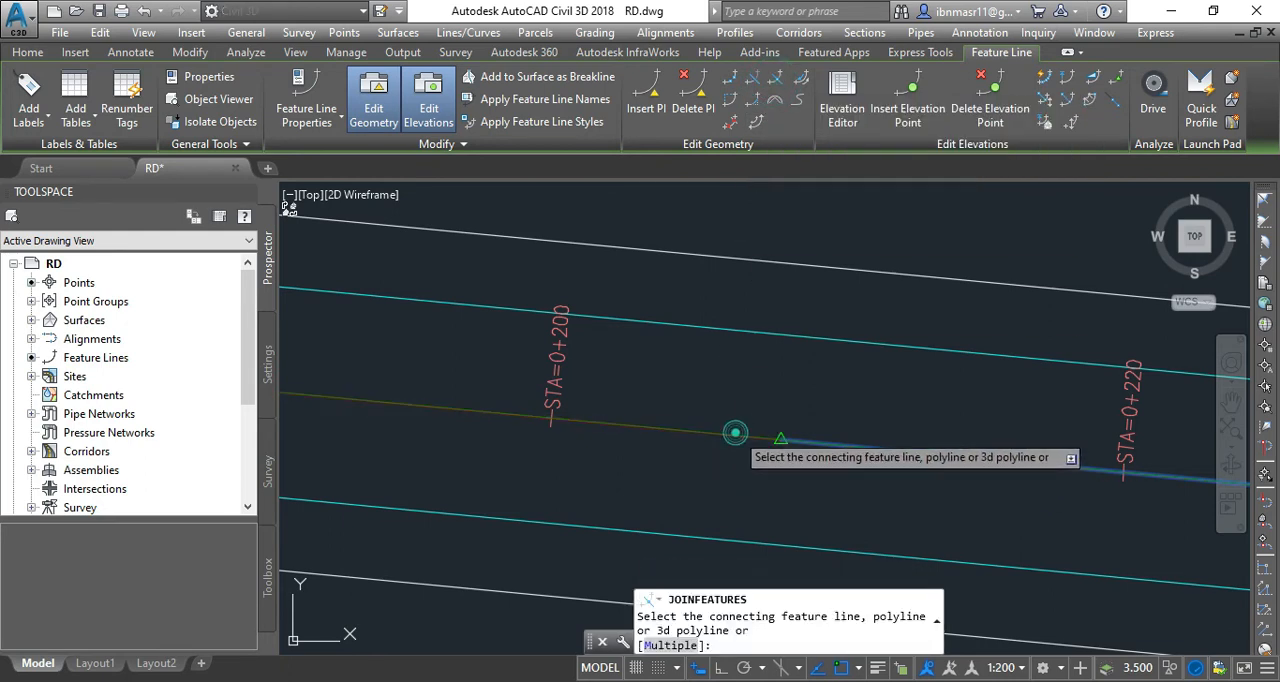
left_click(735, 432)
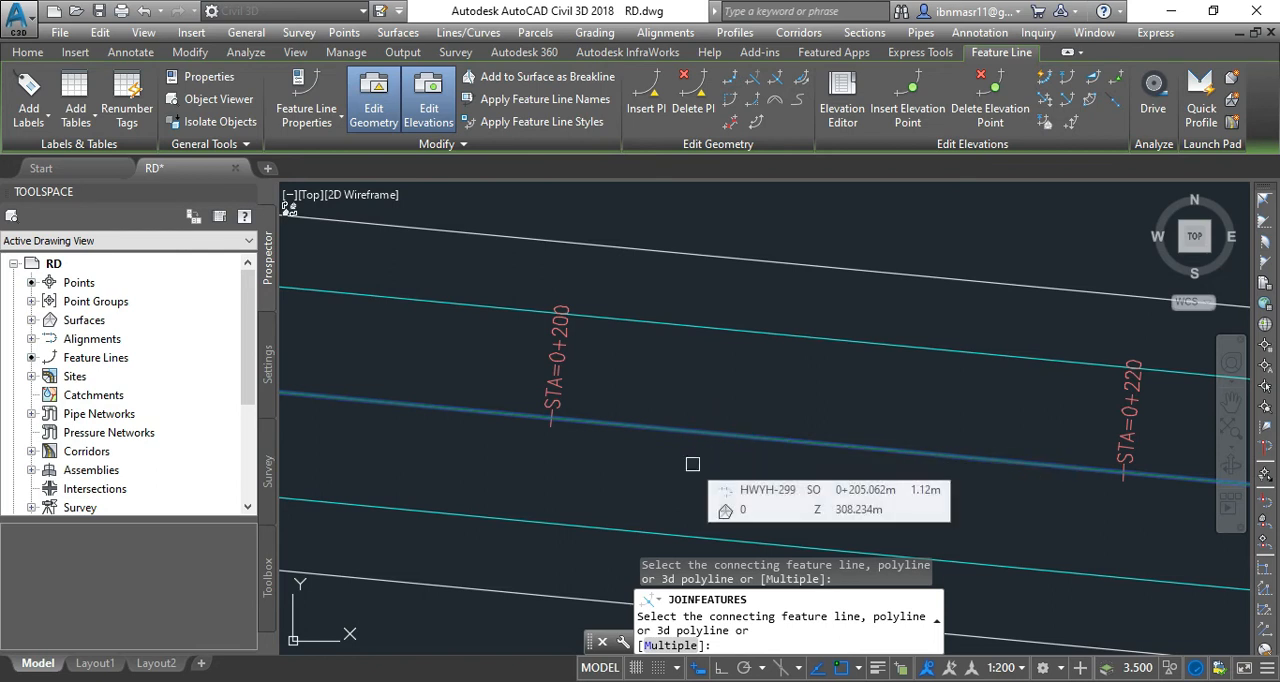
key("Return")
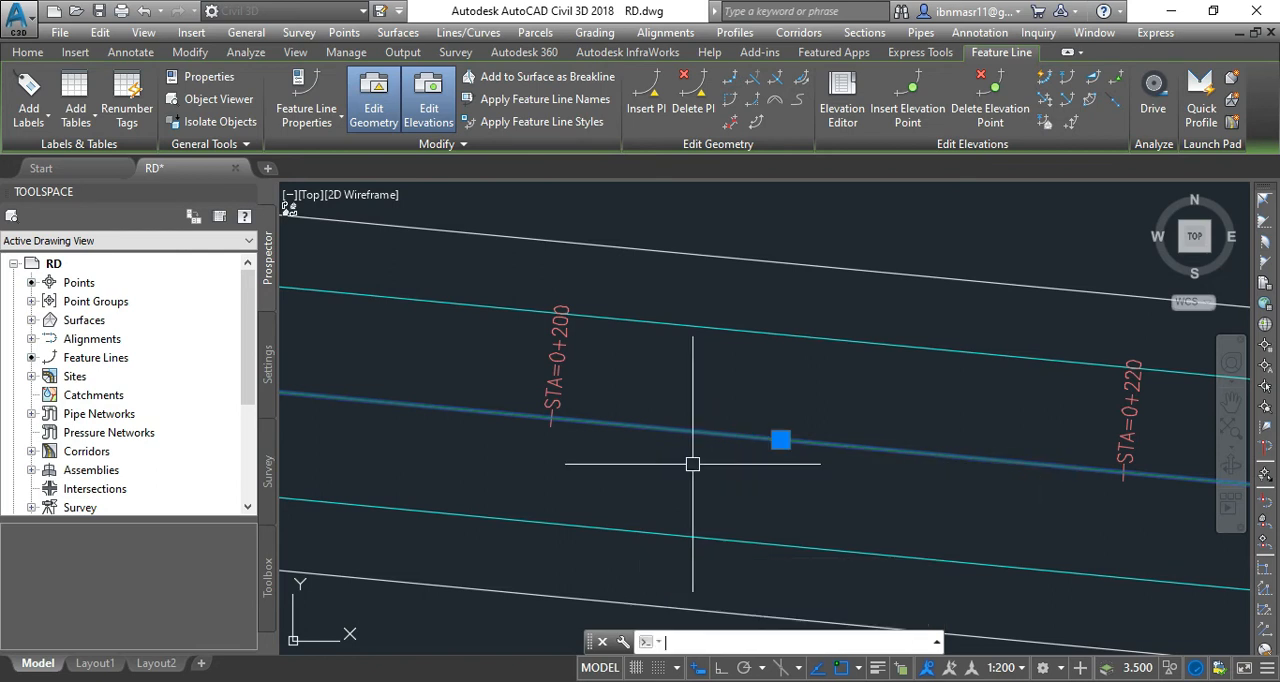
key("Escape")
left_click(710, 436)
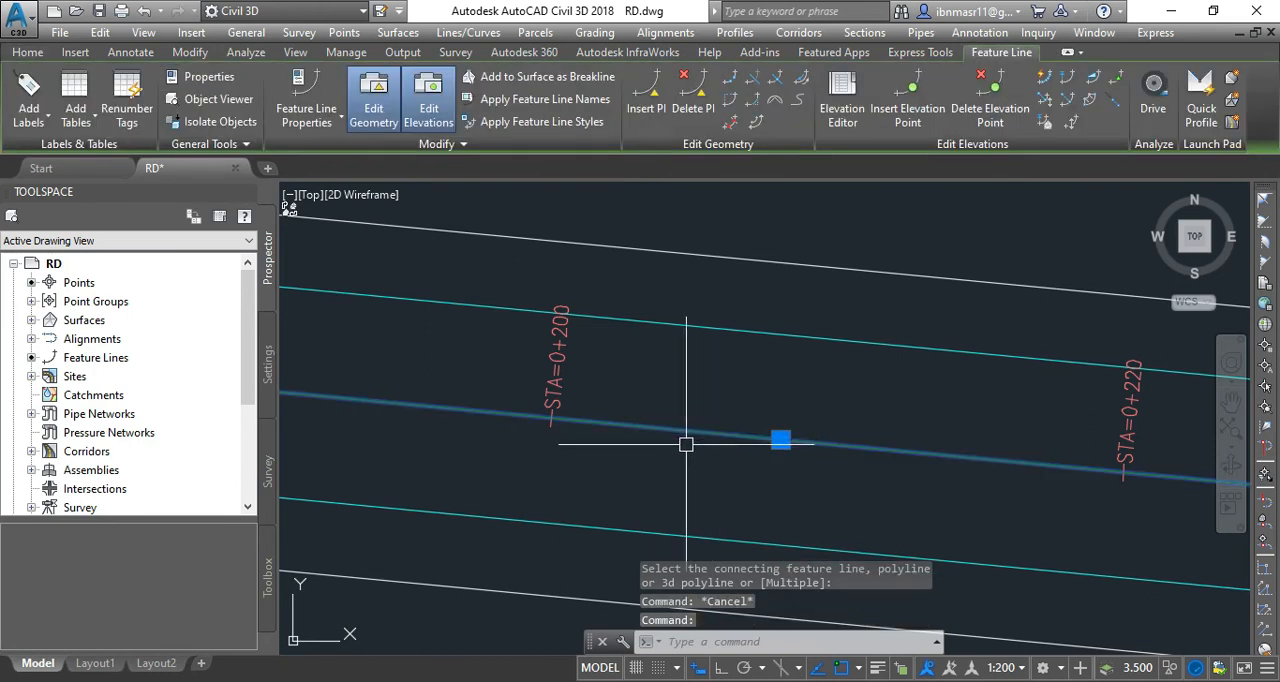
key("Escape")
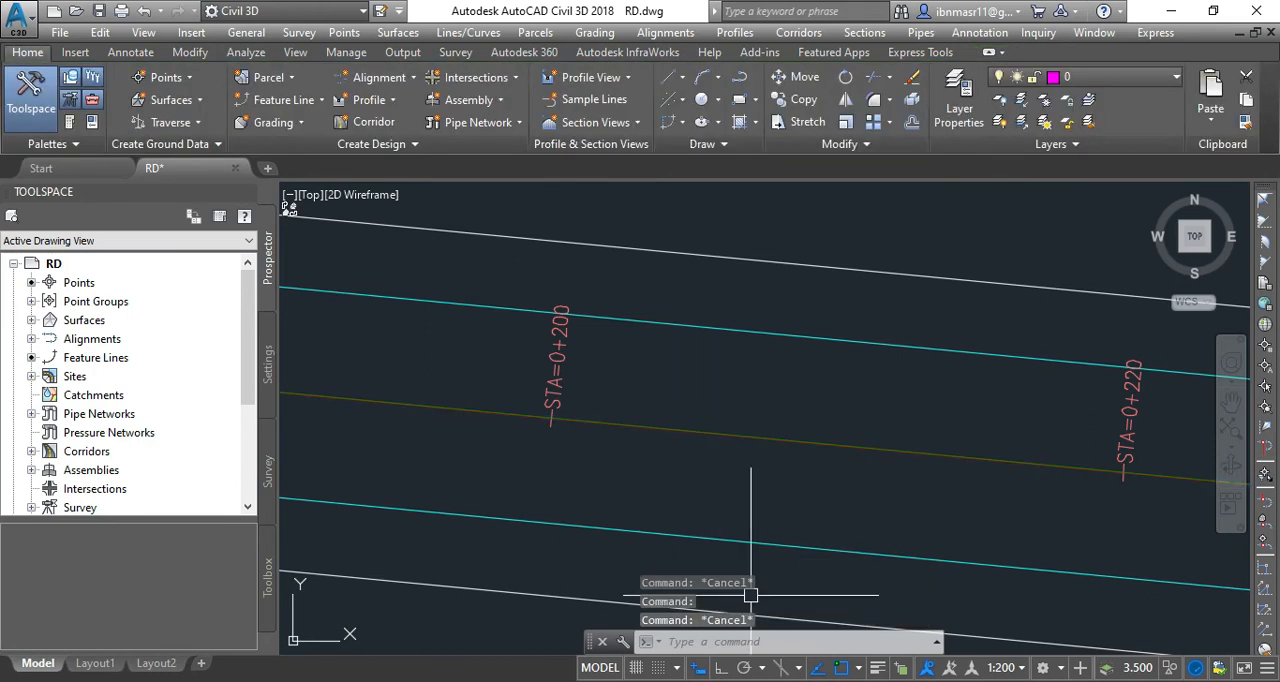
Open the Elevation Editor for the joined road centreline feature line.
scroll(753, 444, "down", 4)
scroll(740, 446, "down", 4)
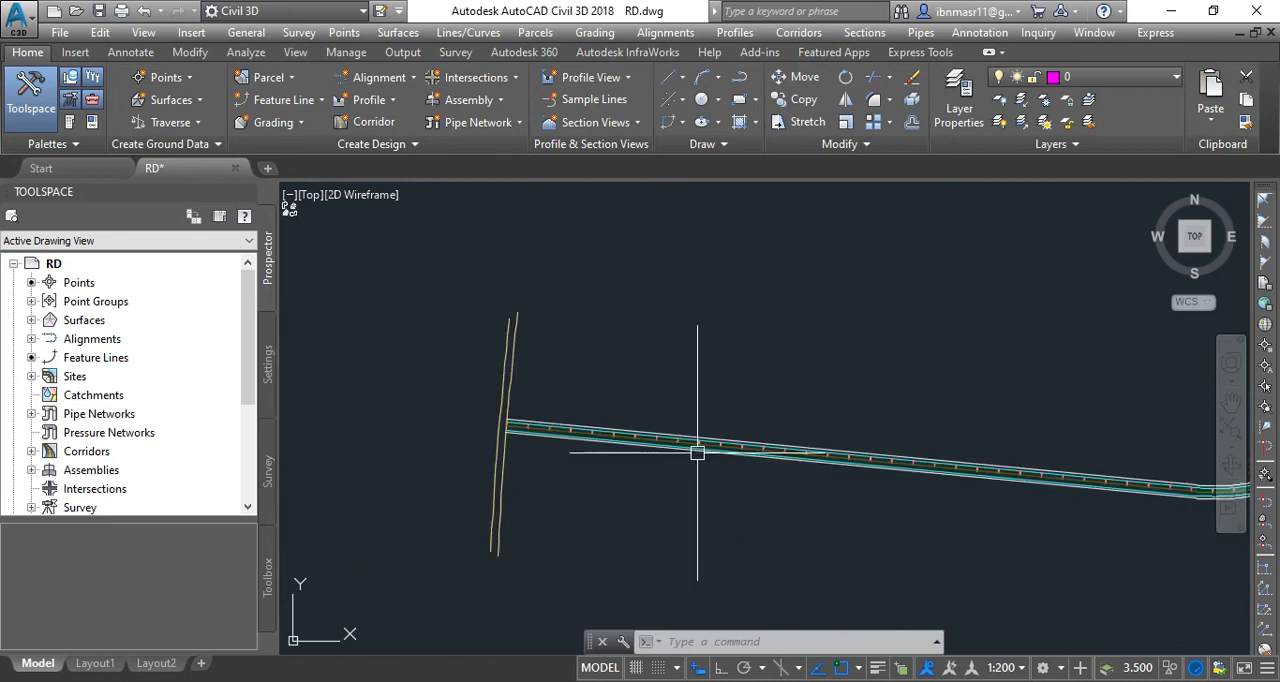
scroll(500, 445, "up", 5)
scroll(601, 405, "up", 2)
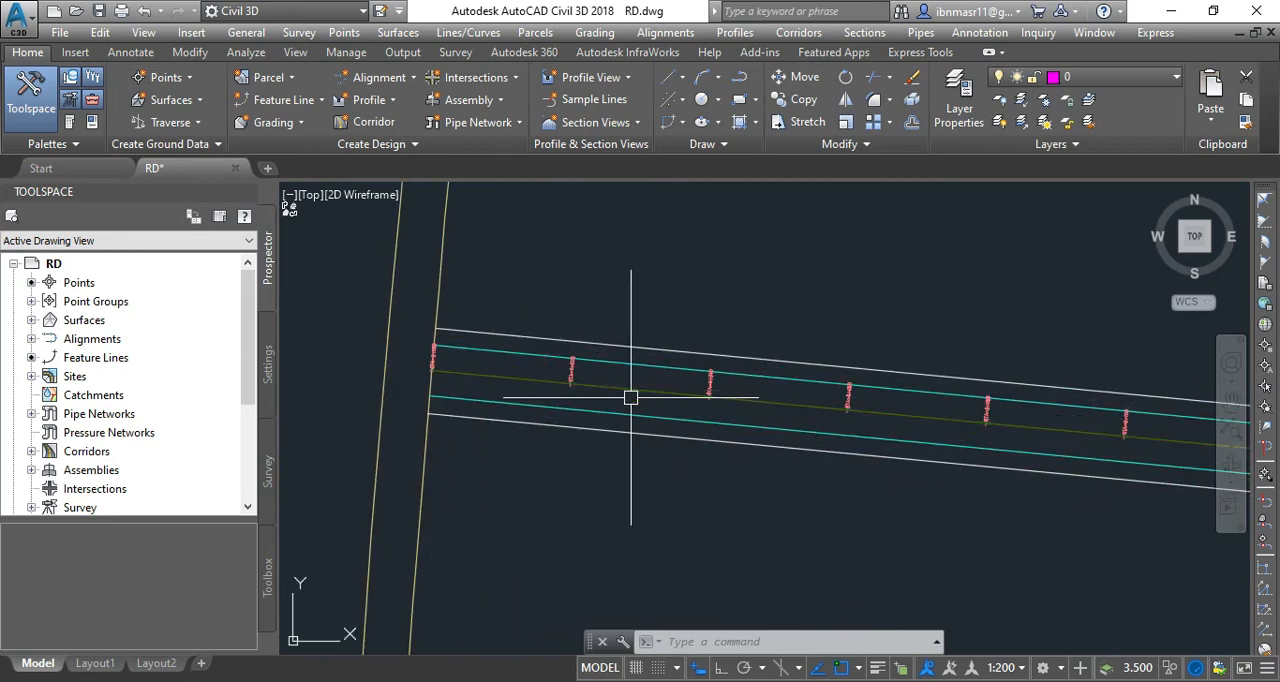
left_click(624, 389)
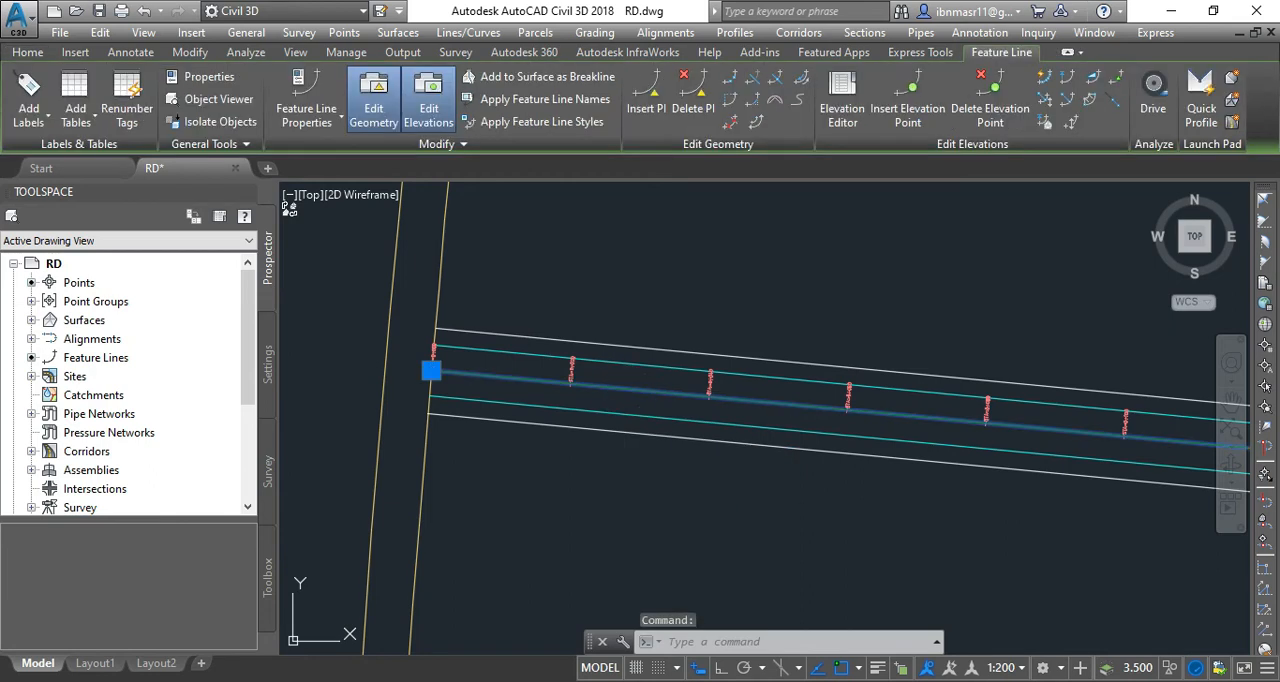
right_click(623, 400)
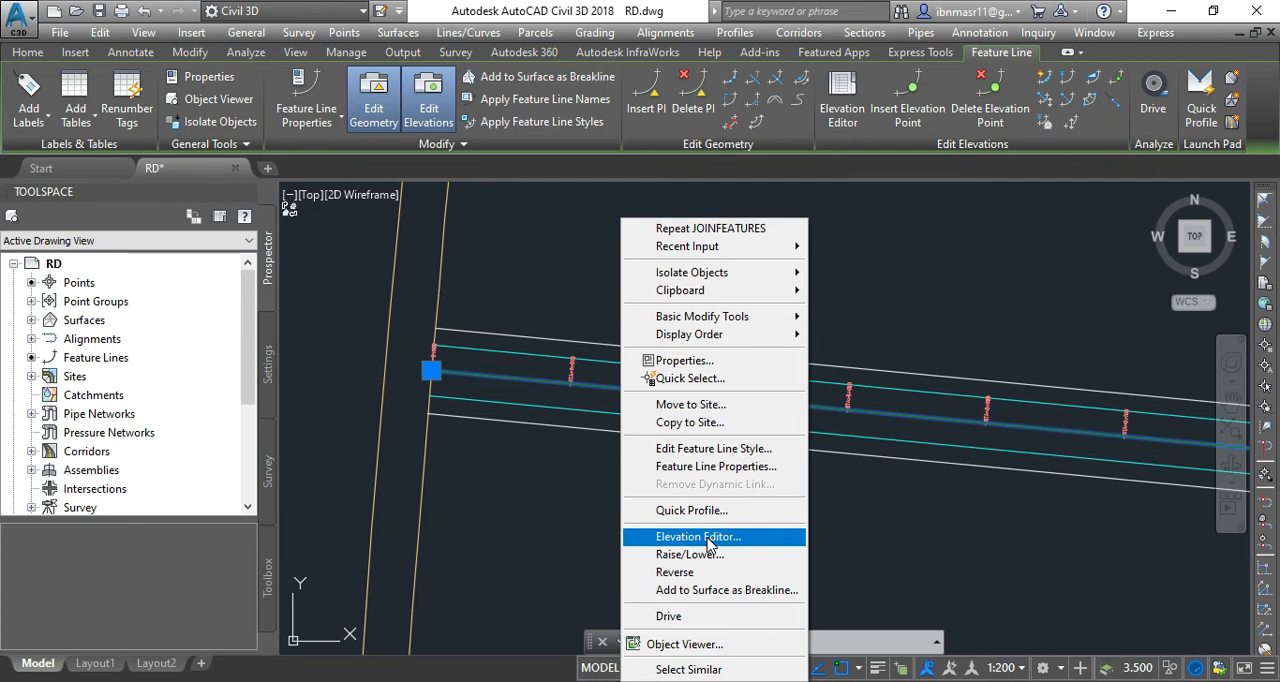
left_click(708, 545)
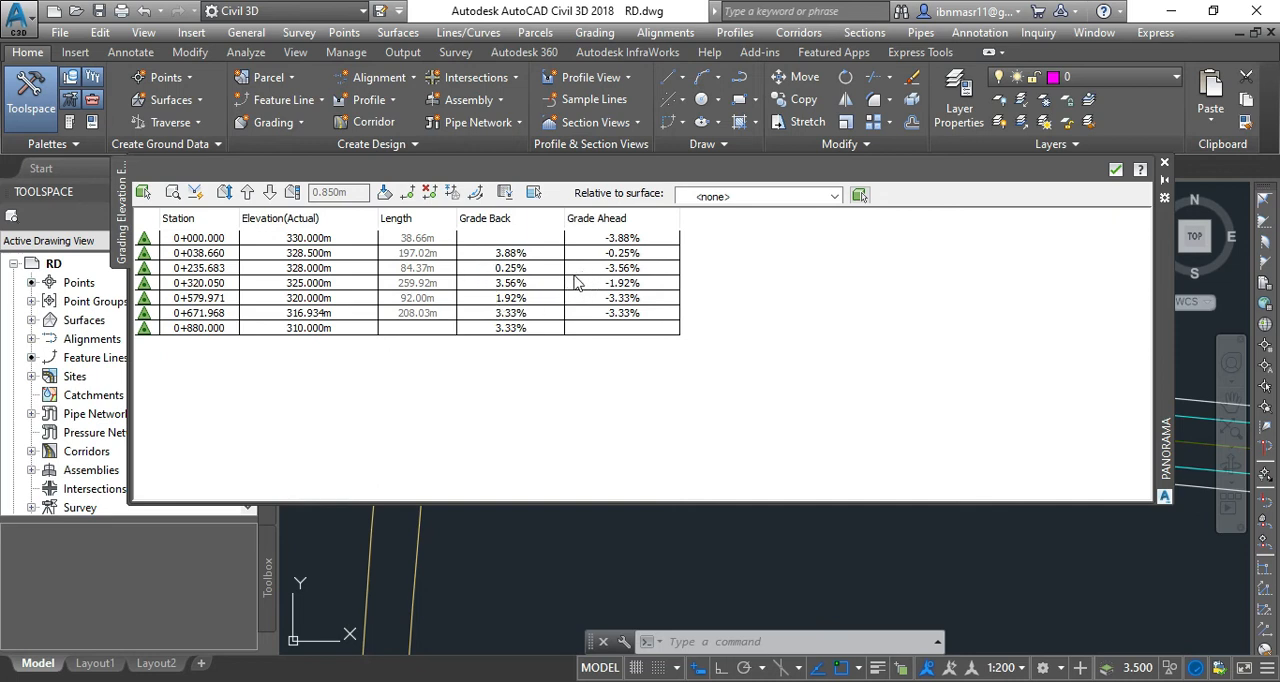
Set the feature line elevations to 331 m at station 0+000.000 and 329 m at station 0+038.660.
left_click(300, 240)
left_click(304, 241)
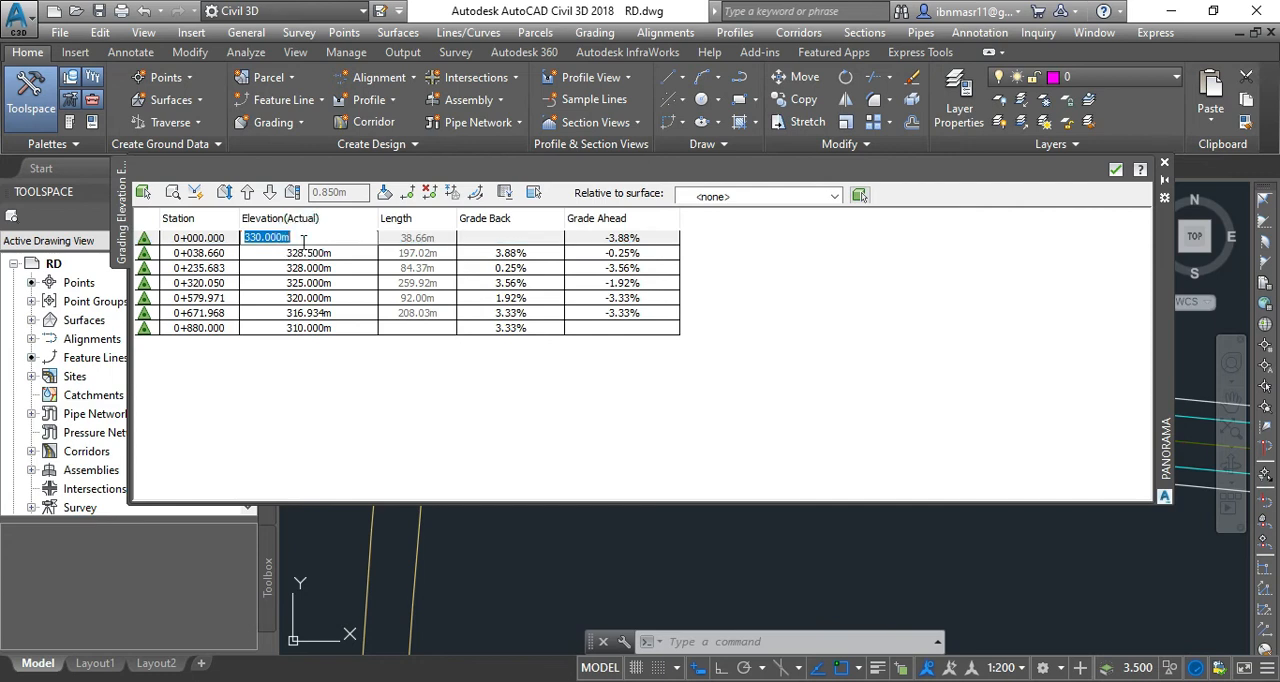
type("331")
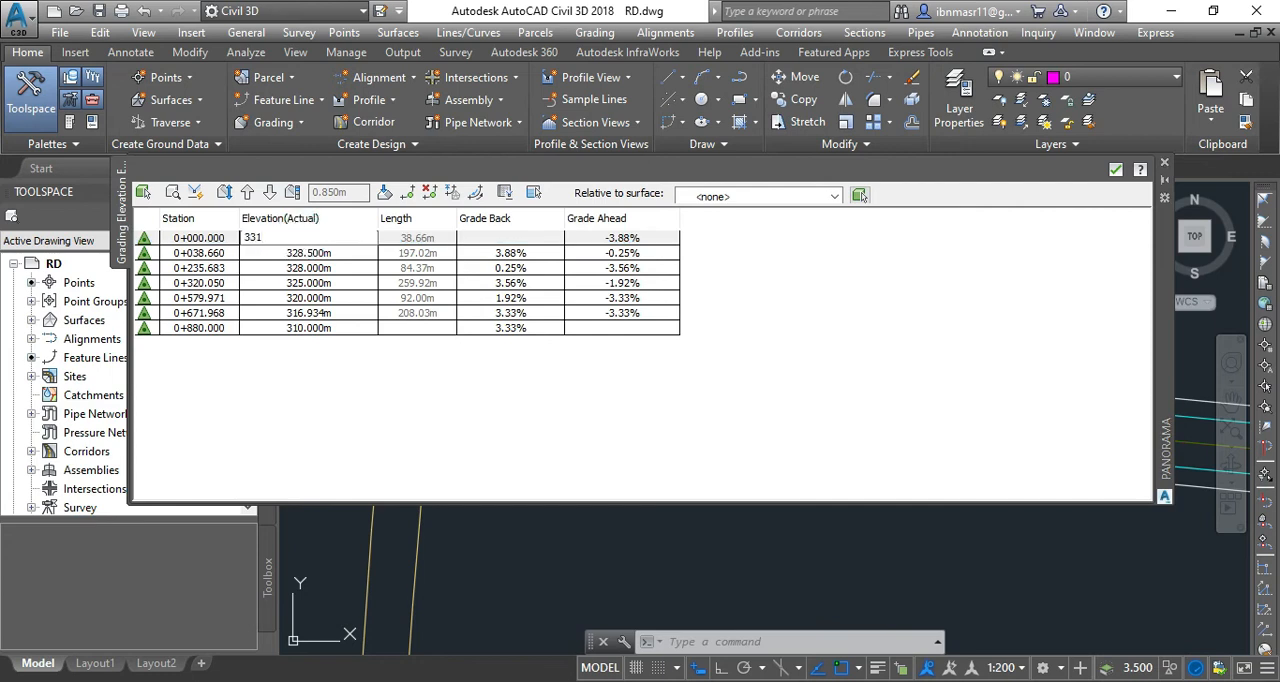
key("Return")
left_click(295, 255)
left_click(295, 255)
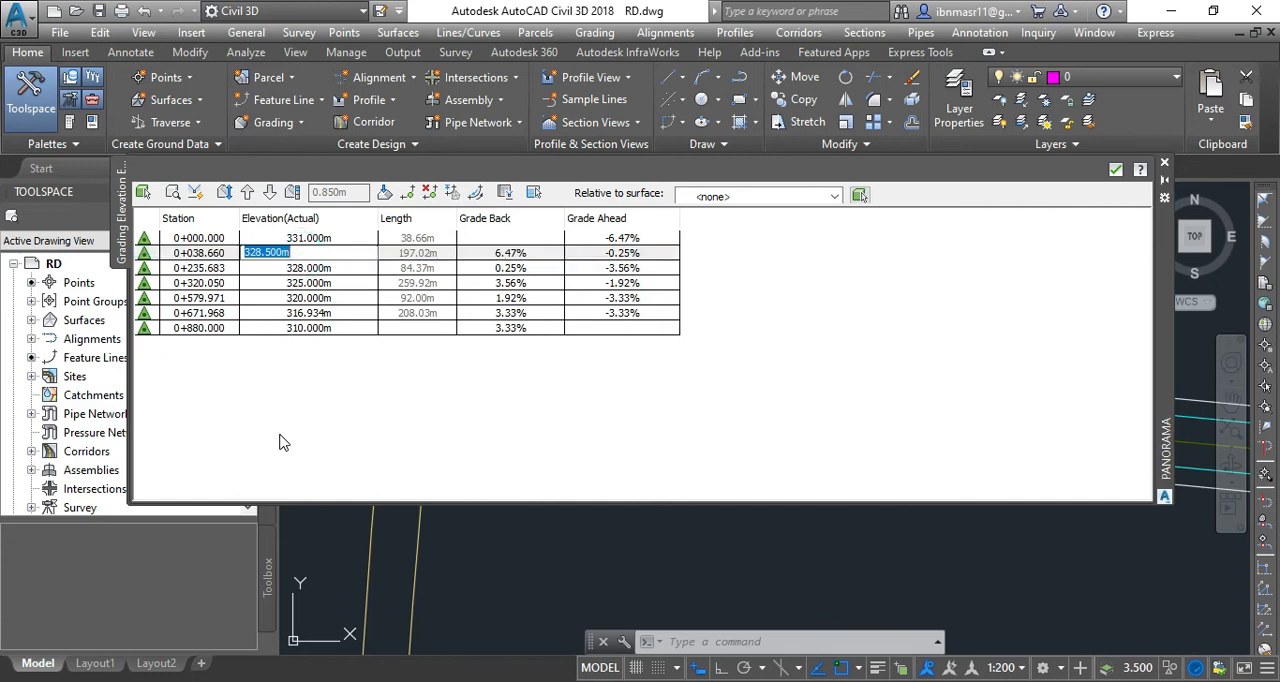
type("329")
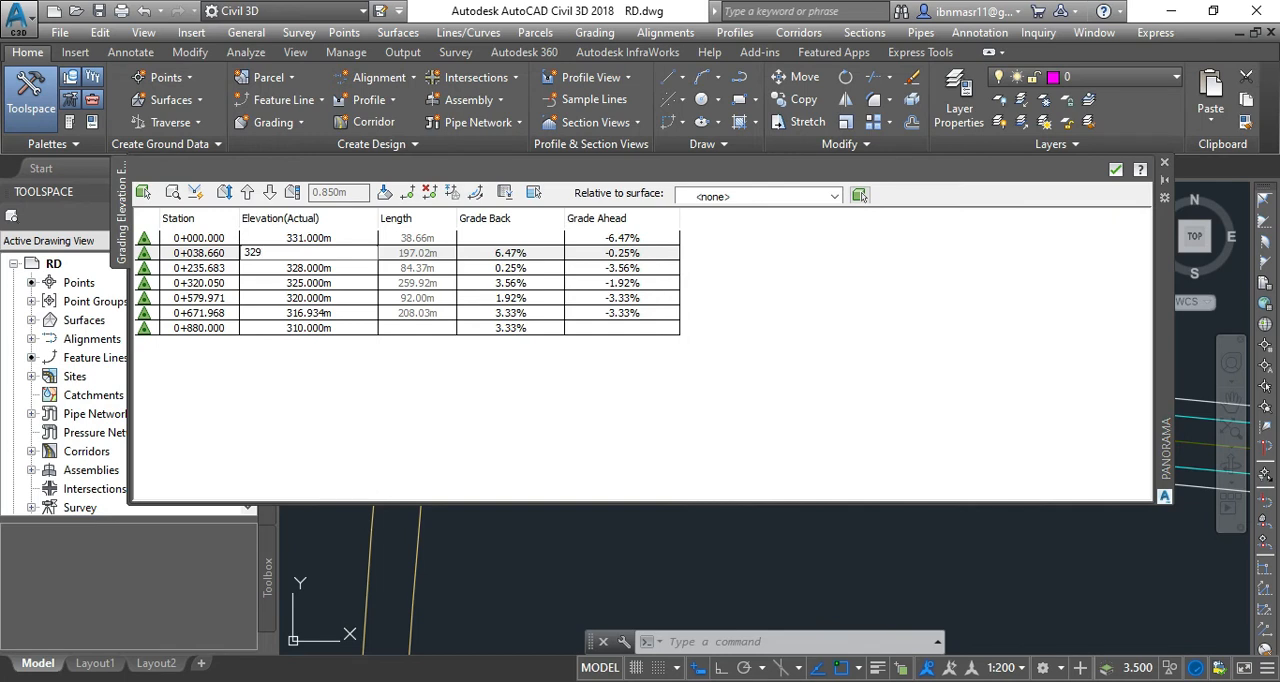
key("Return")
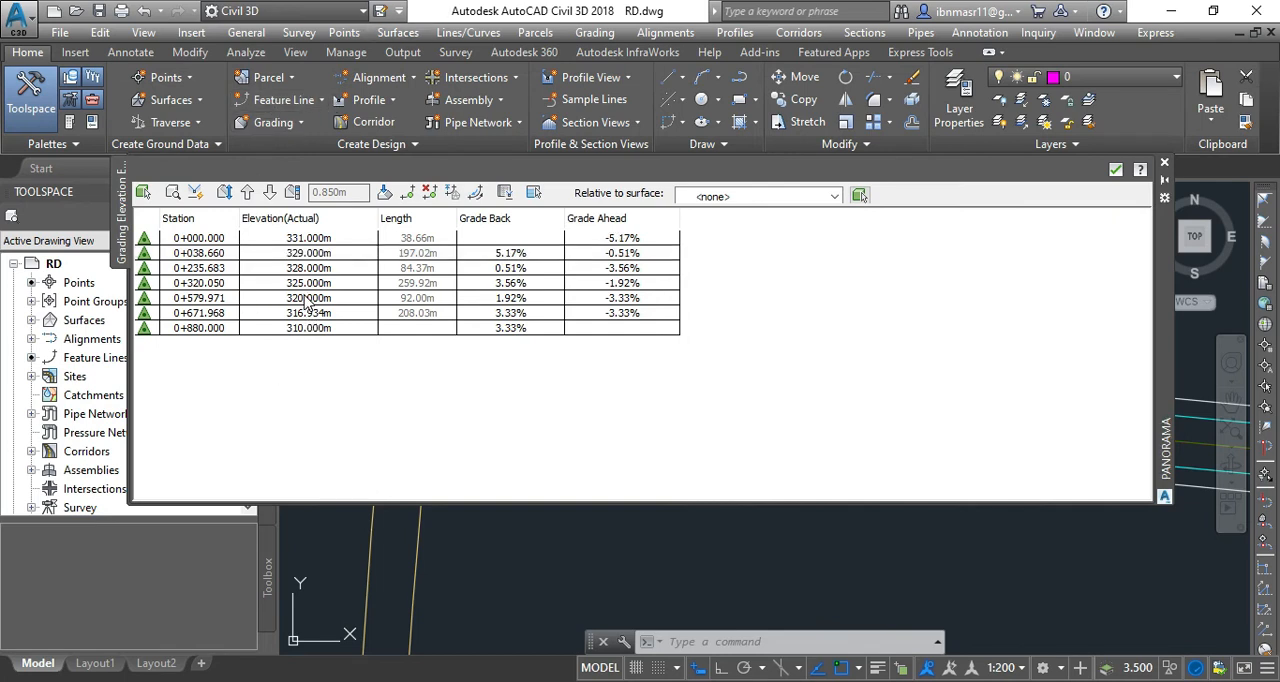
Insert an elevation point on the feature line at station 665 with an elevation of 318 m.
left_click(410, 201)
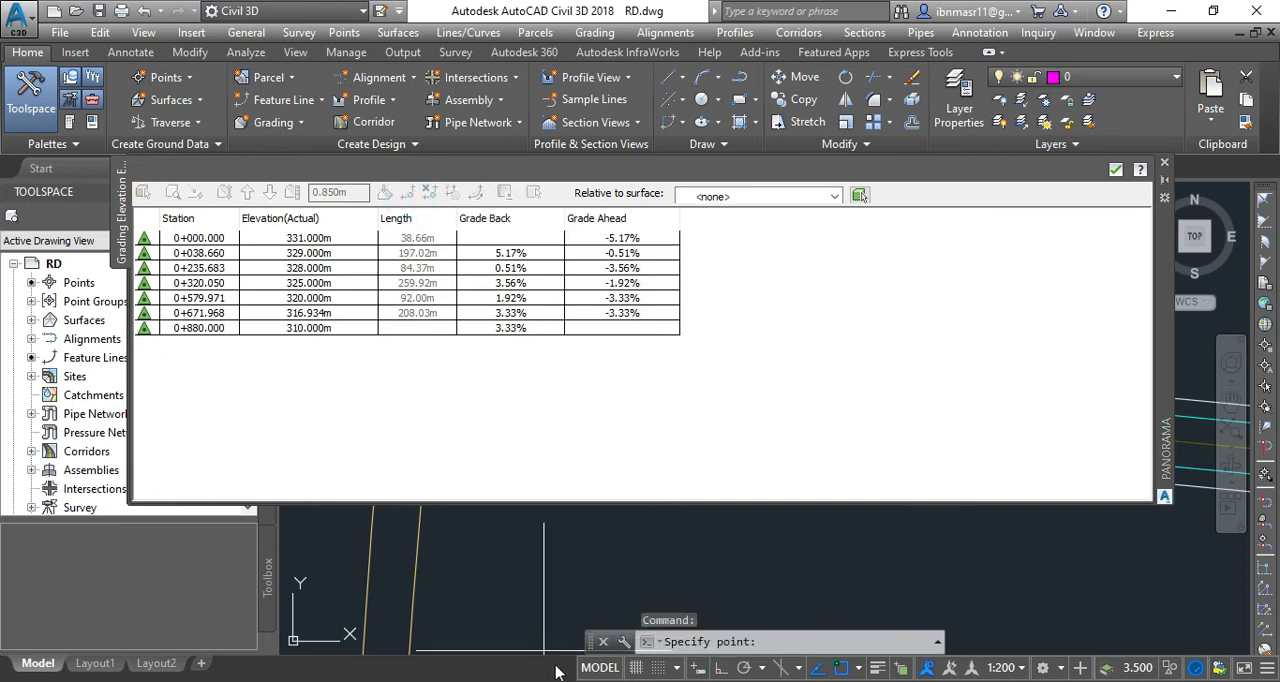
scroll(582, 580, "down", 5)
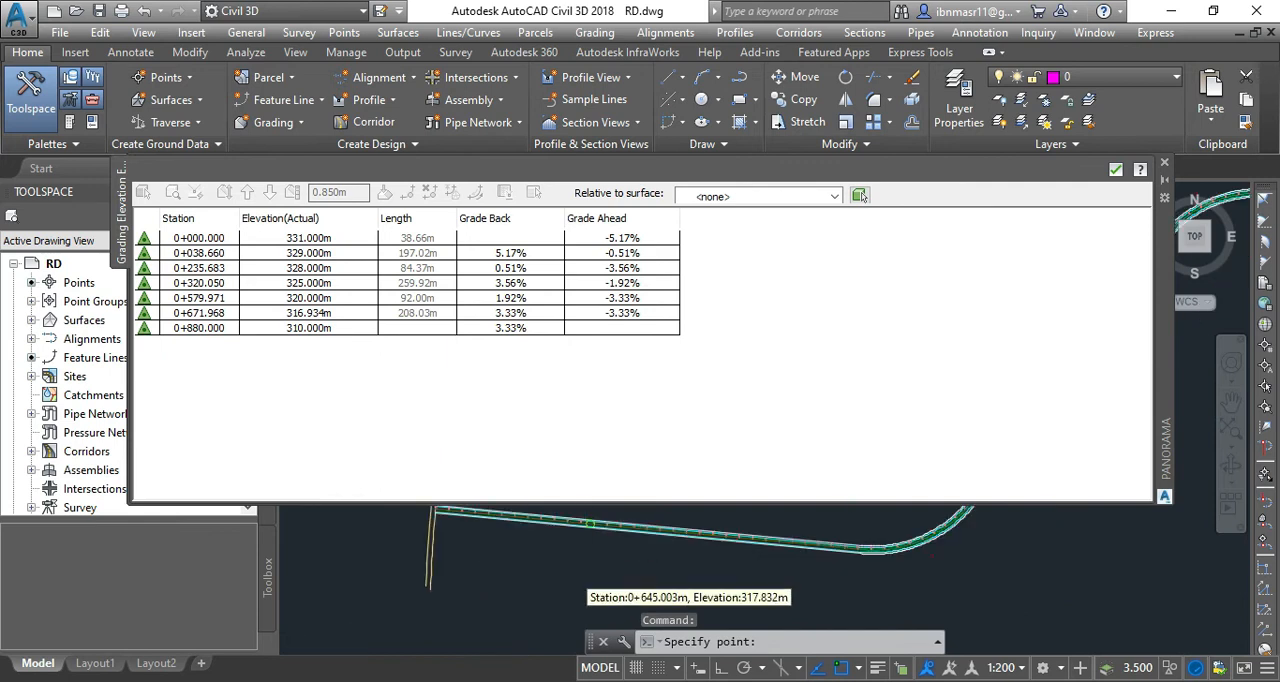
scroll(582, 580, "down", 2)
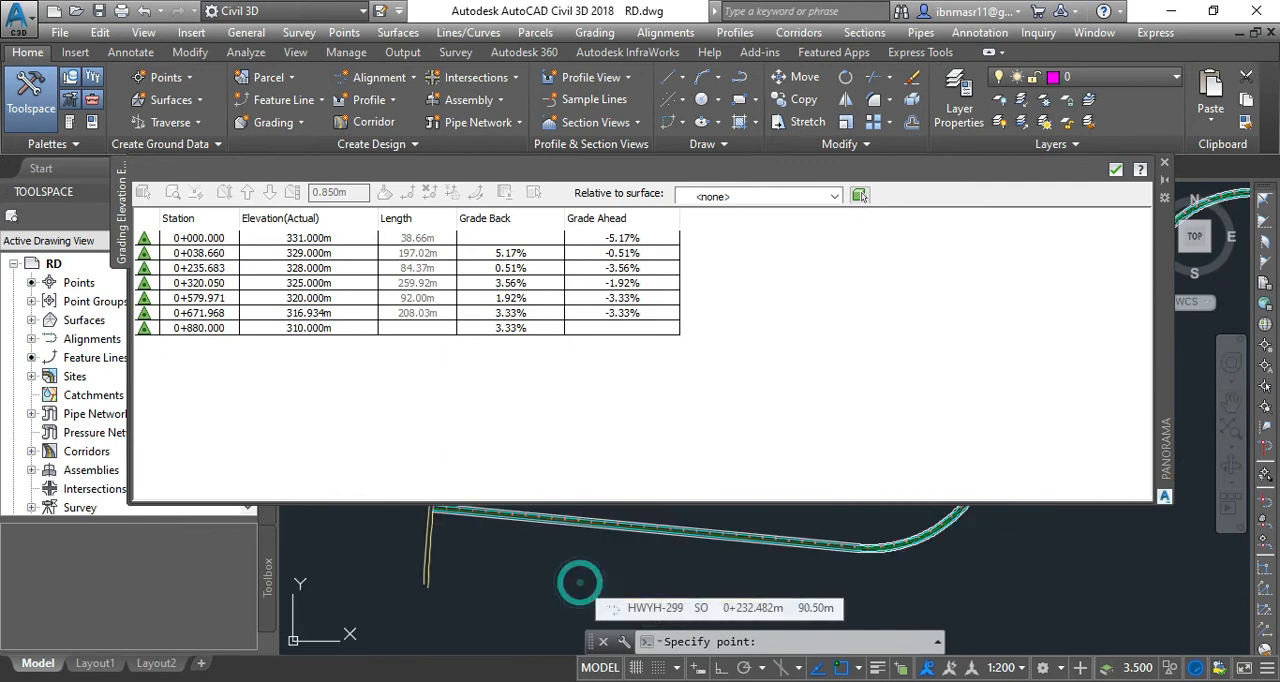
left_click(581, 580)
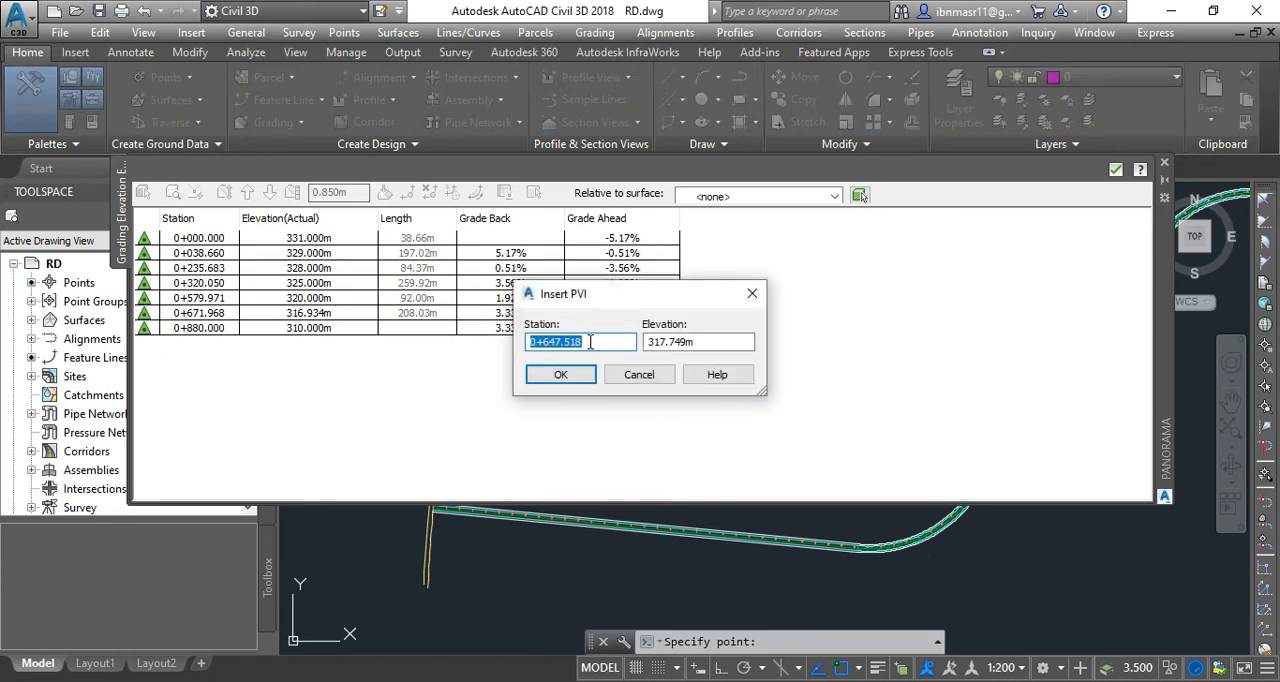
left_click_drag(596, 342, 523, 343)
type("665")
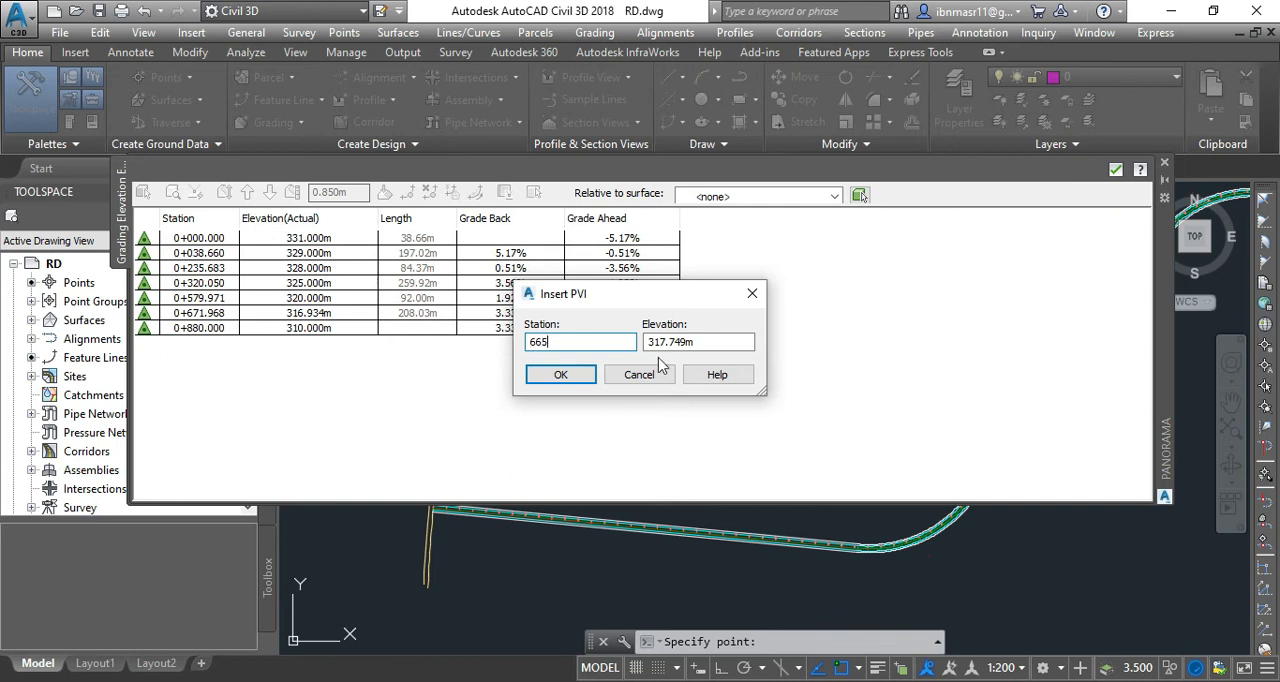
left_click_drag(712, 342, 647, 350)
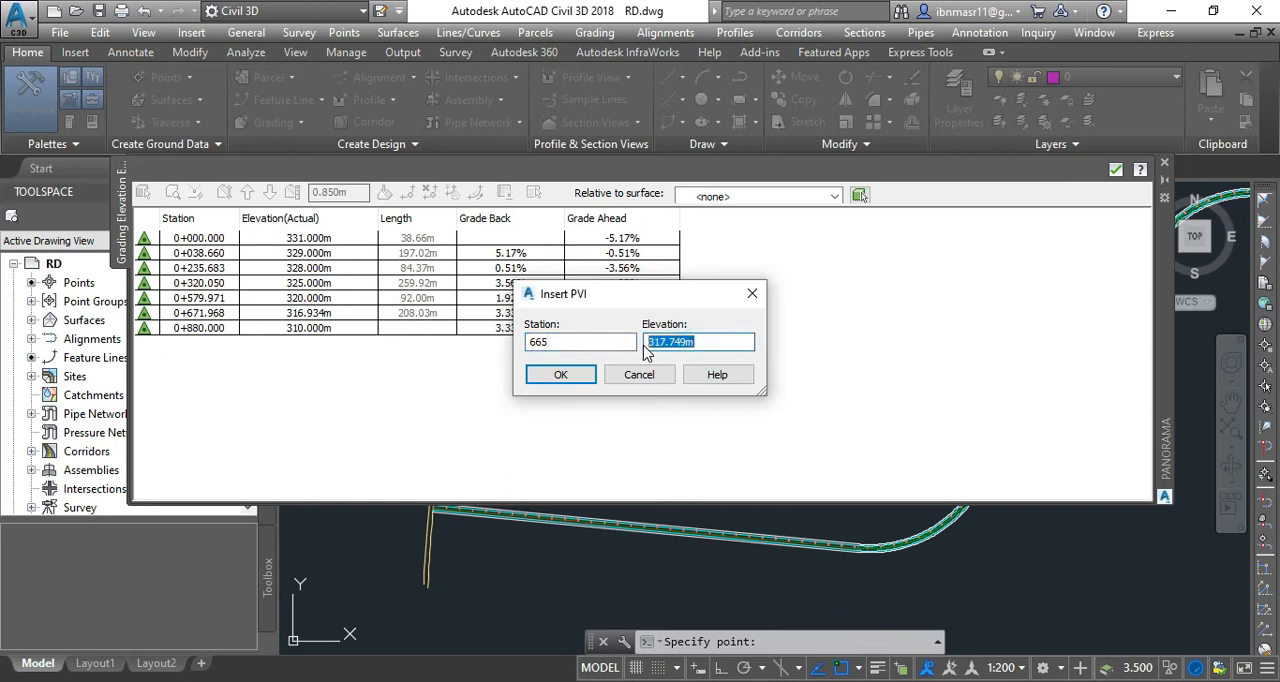
type("31")
key("Return")
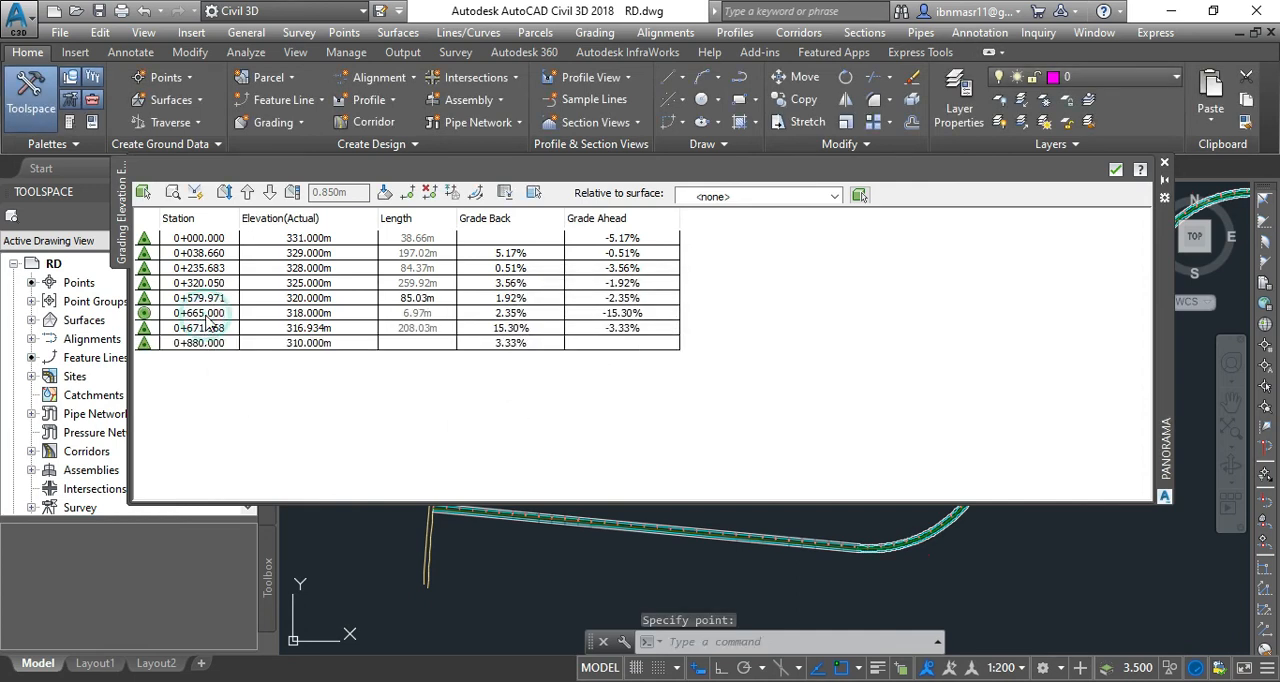
Select the elevation point at station 0+665.000 to locate it on the feature line, and close the Elevation Editor.
left_click(218, 312)
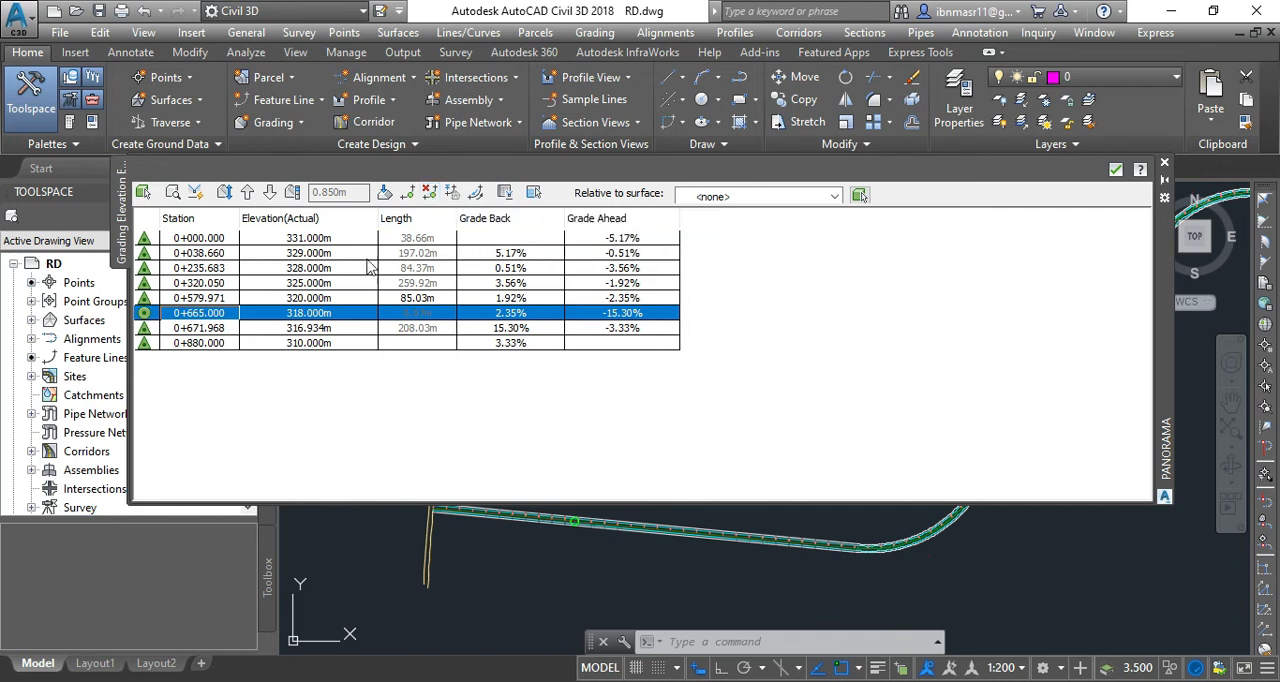
left_click(257, 440)
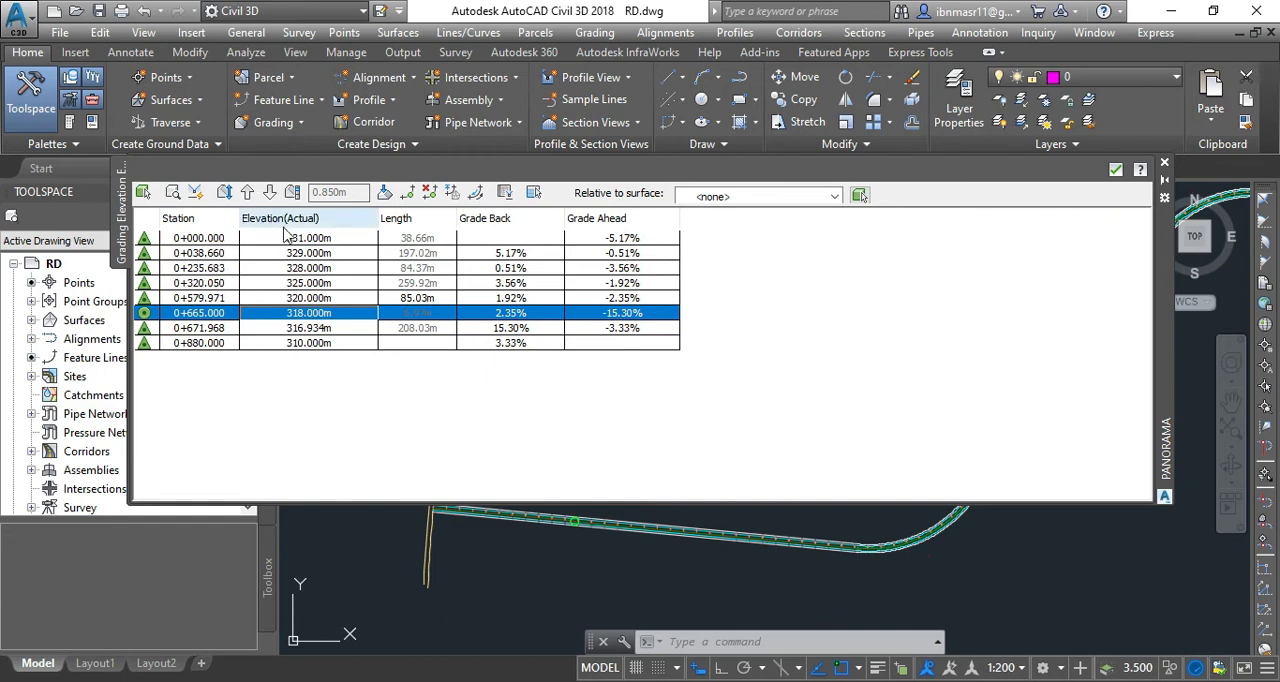
left_click(457, 195)
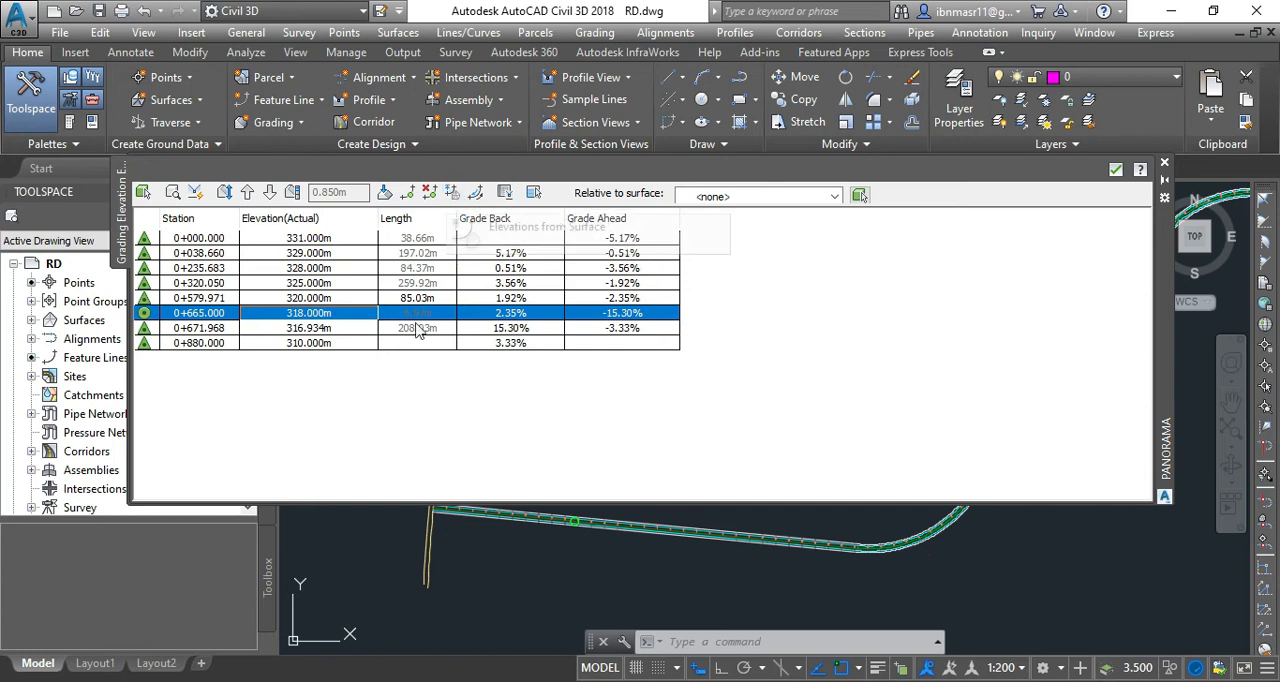
left_click(333, 432)
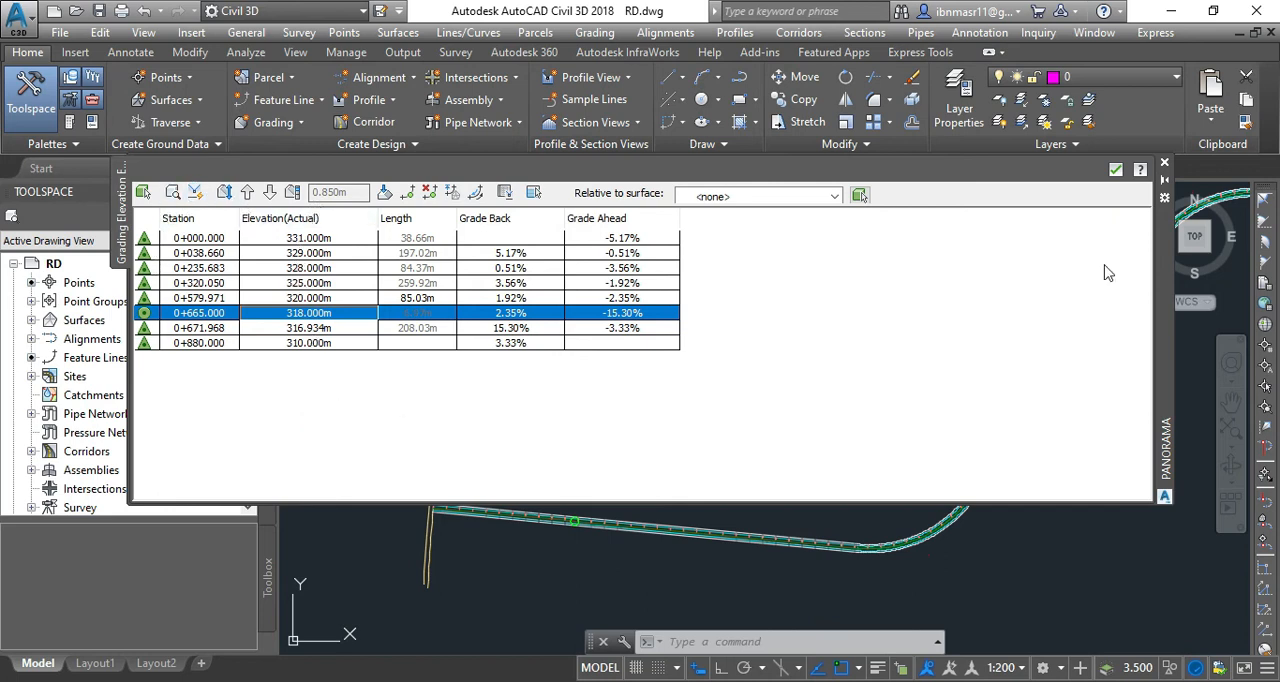
left_click(1164, 162)
Reopen the Elevation Editor for the centreline feature line and set the elevation increment to 1 m.
scroll(571, 537, "up", 6)
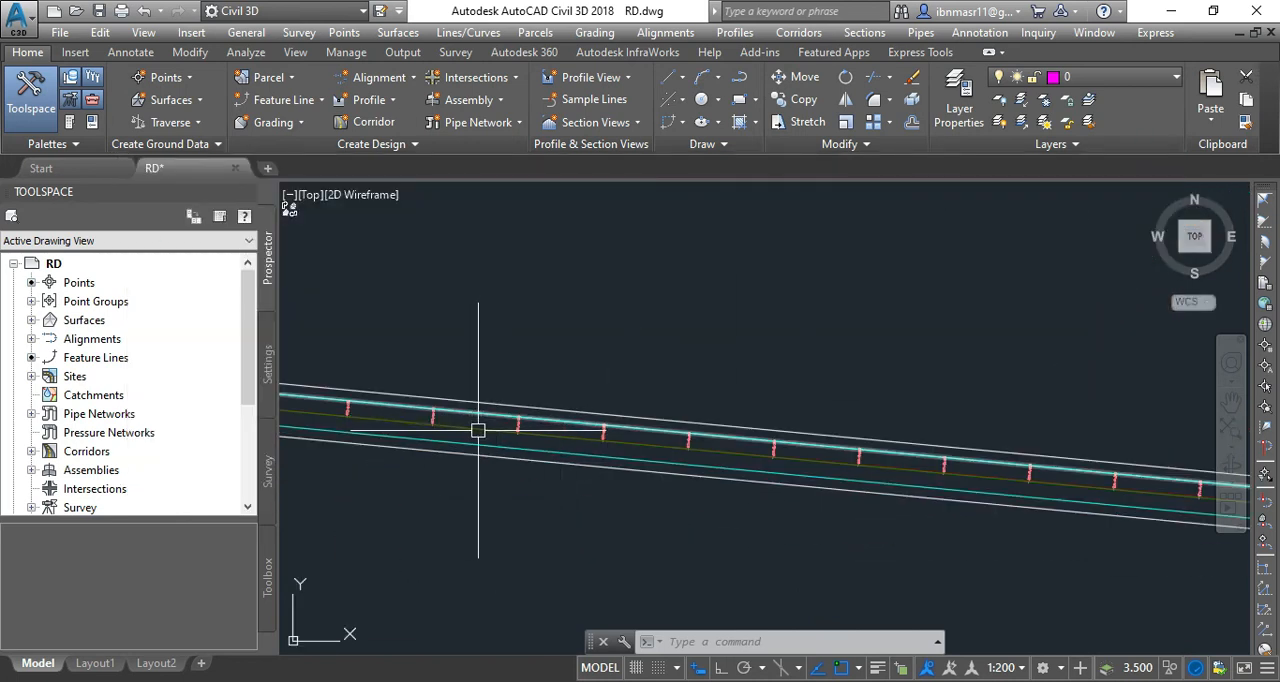
left_click(471, 434)
right_click(473, 434)
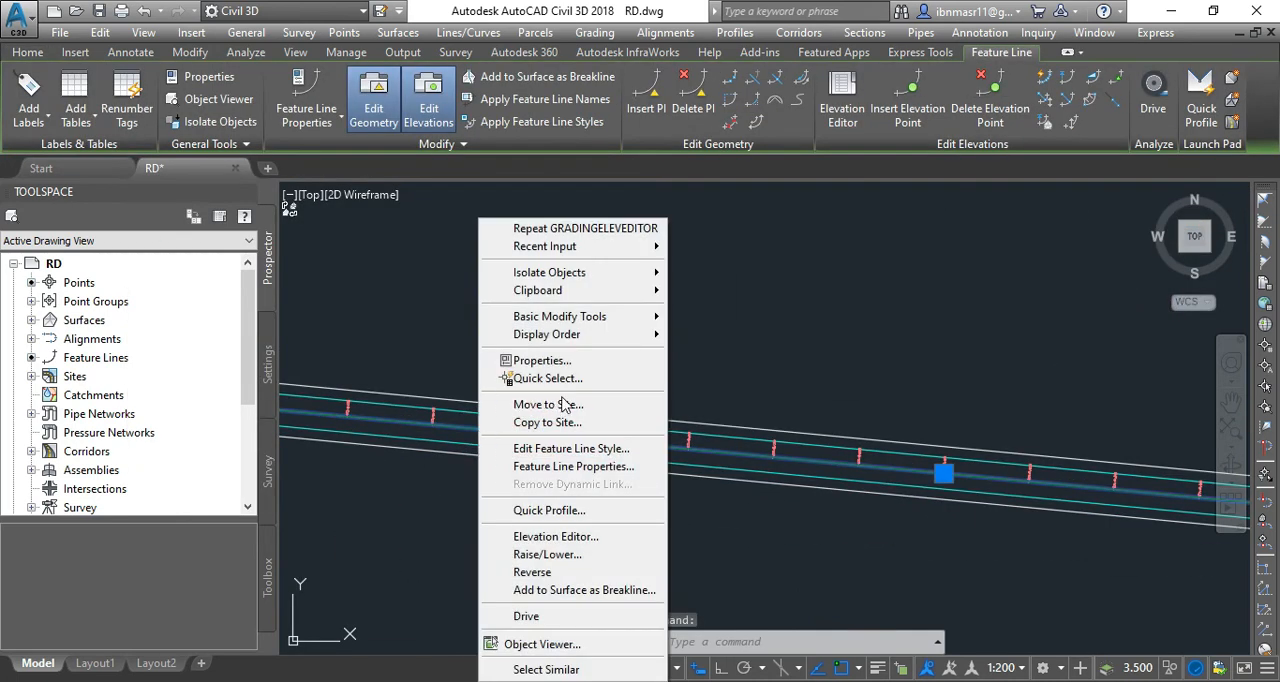
left_click(582, 538)
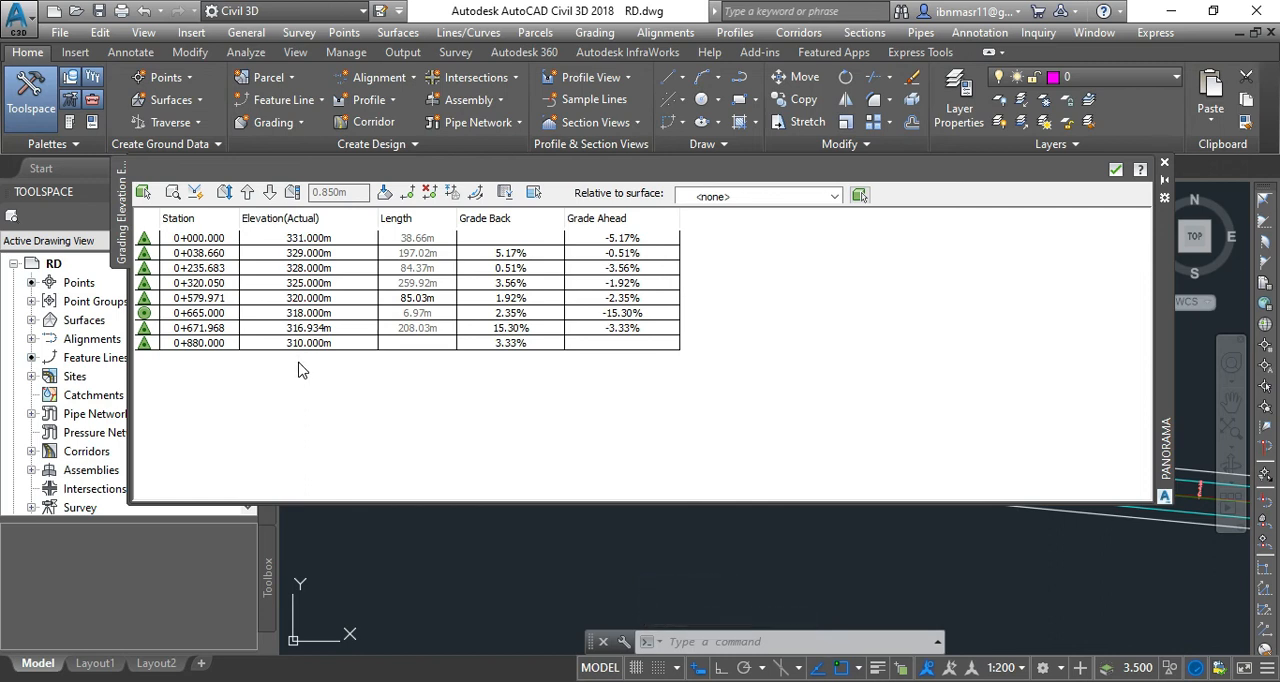
left_click(292, 192)
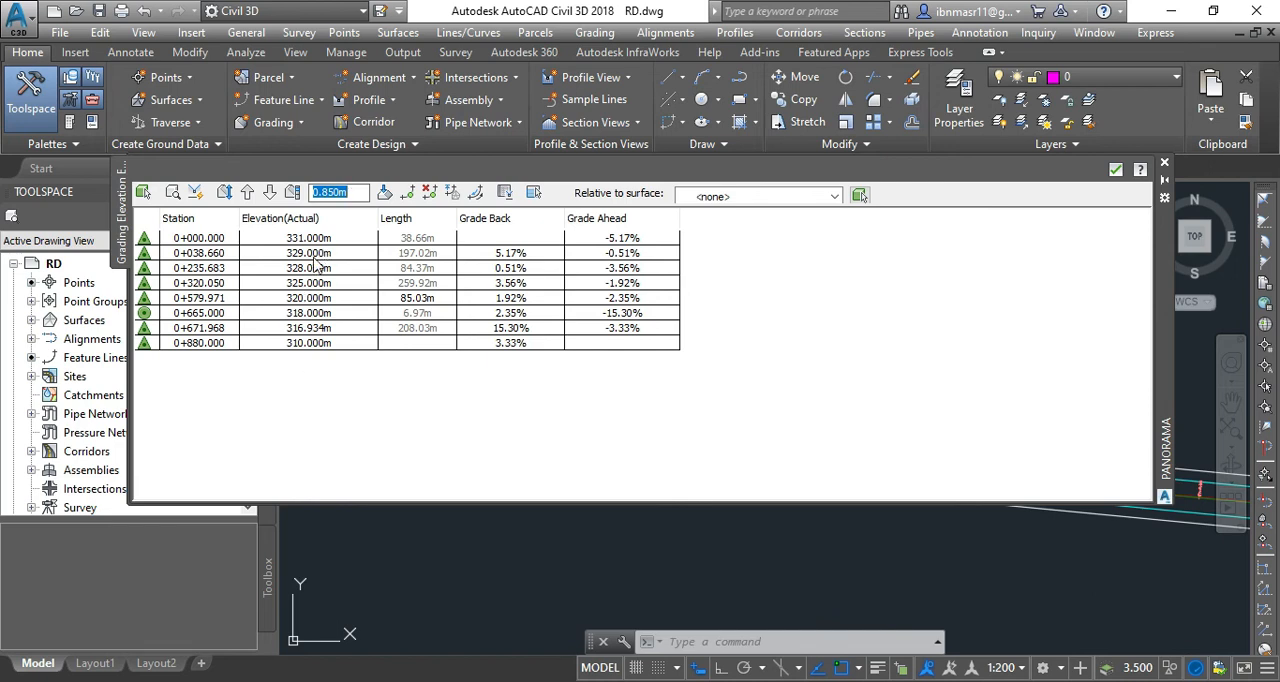
left_click(355, 192)
left_click_drag(355, 192, 307, 193)
type("1")
left_click(296, 193)
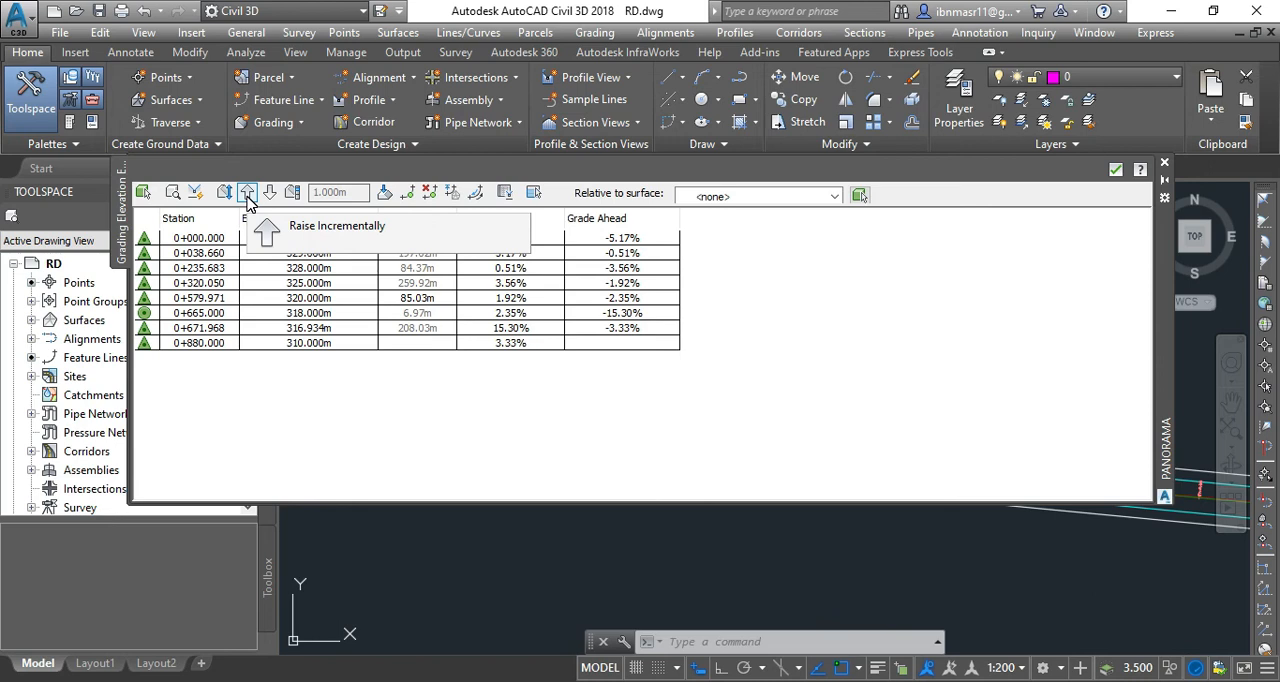
Lower all feature line elevations by two increments and raise them again by two increments.
left_click(270, 194)
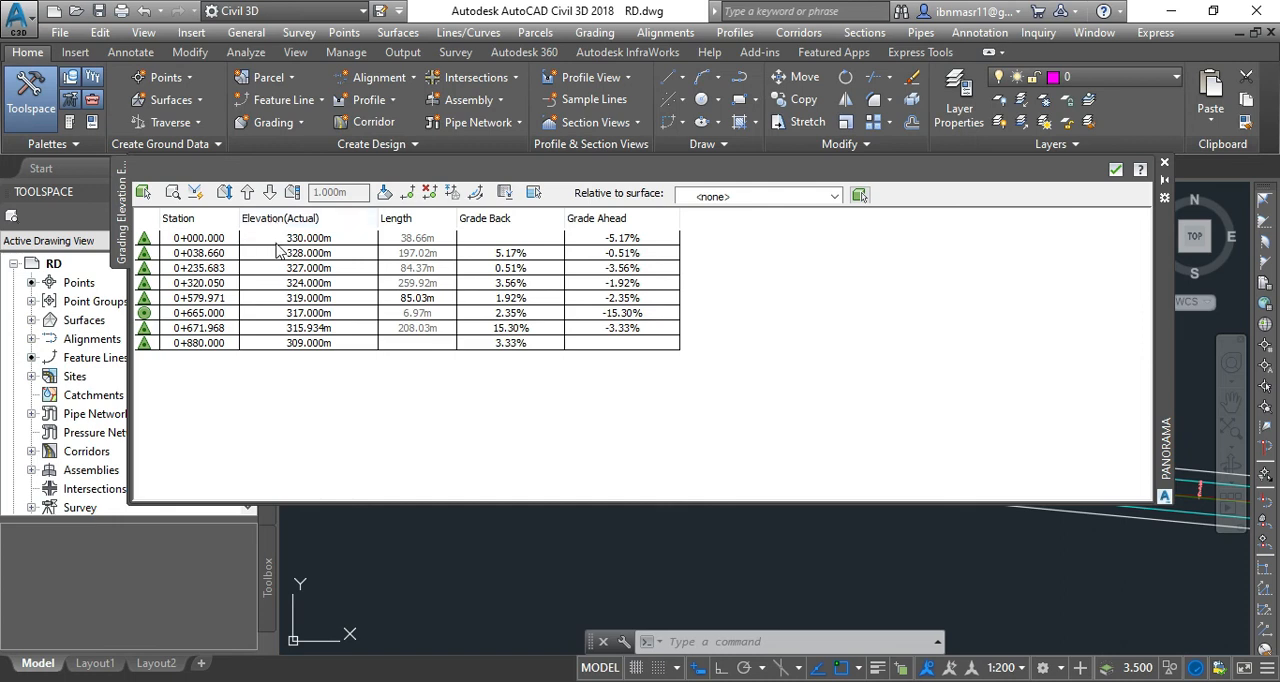
left_click(269, 193)
left_click(248, 193)
left_click(247, 193)
Open the elevation increment for editing, leave the field, and close the Elevation Editor.
left_click(296, 193)
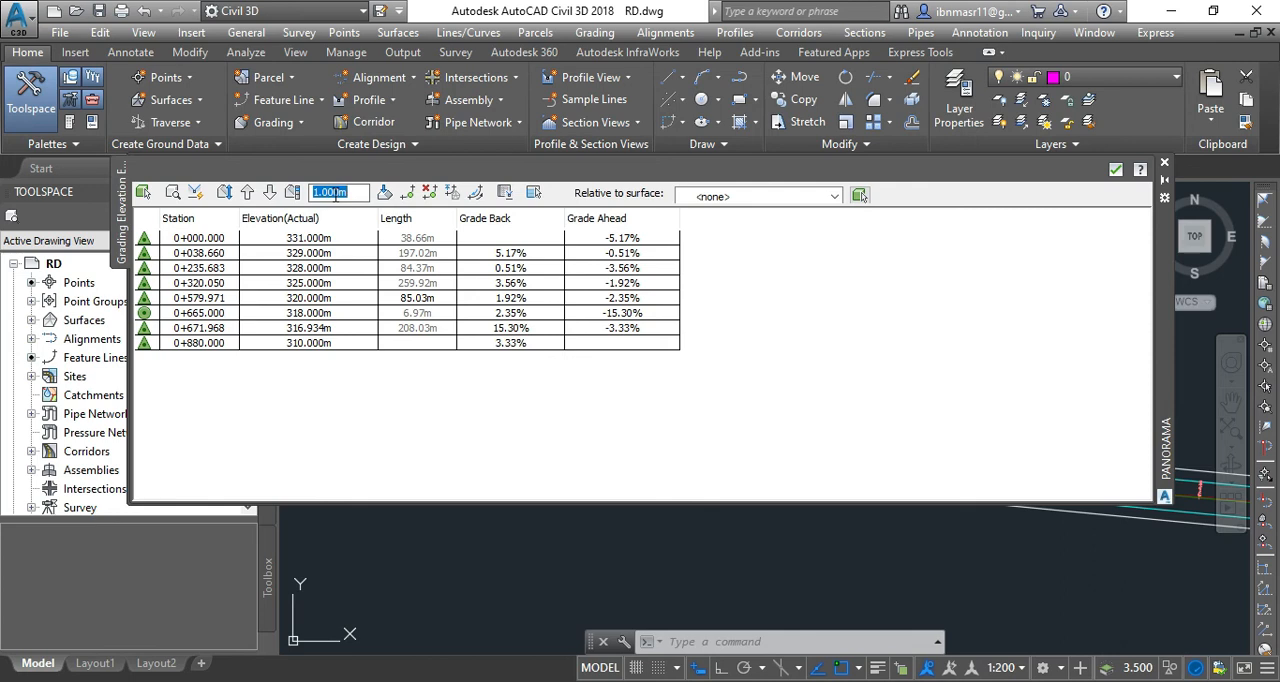
left_click(301, 415)
left_click(1164, 166)
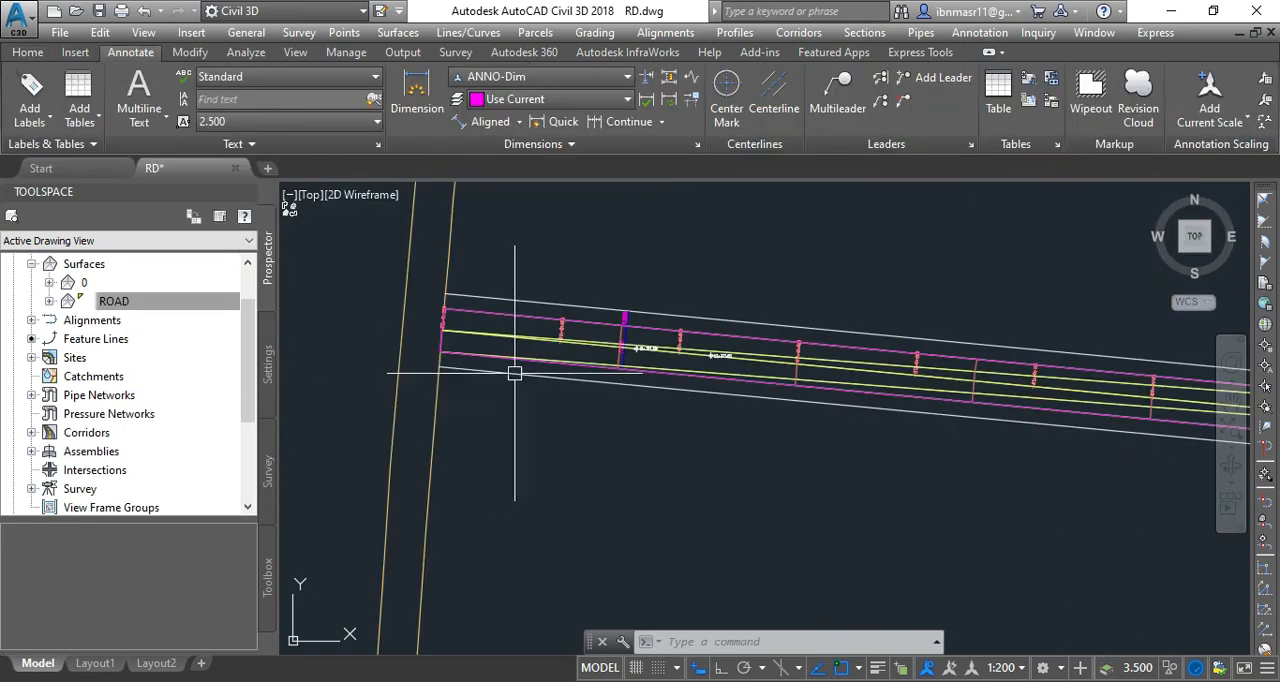
Draw a five-segment zigzag polyline about 128 m long between the road edges, starting near STA 0+000 and ending before STA 0+140.
scroll(521, 350, "up", 4)
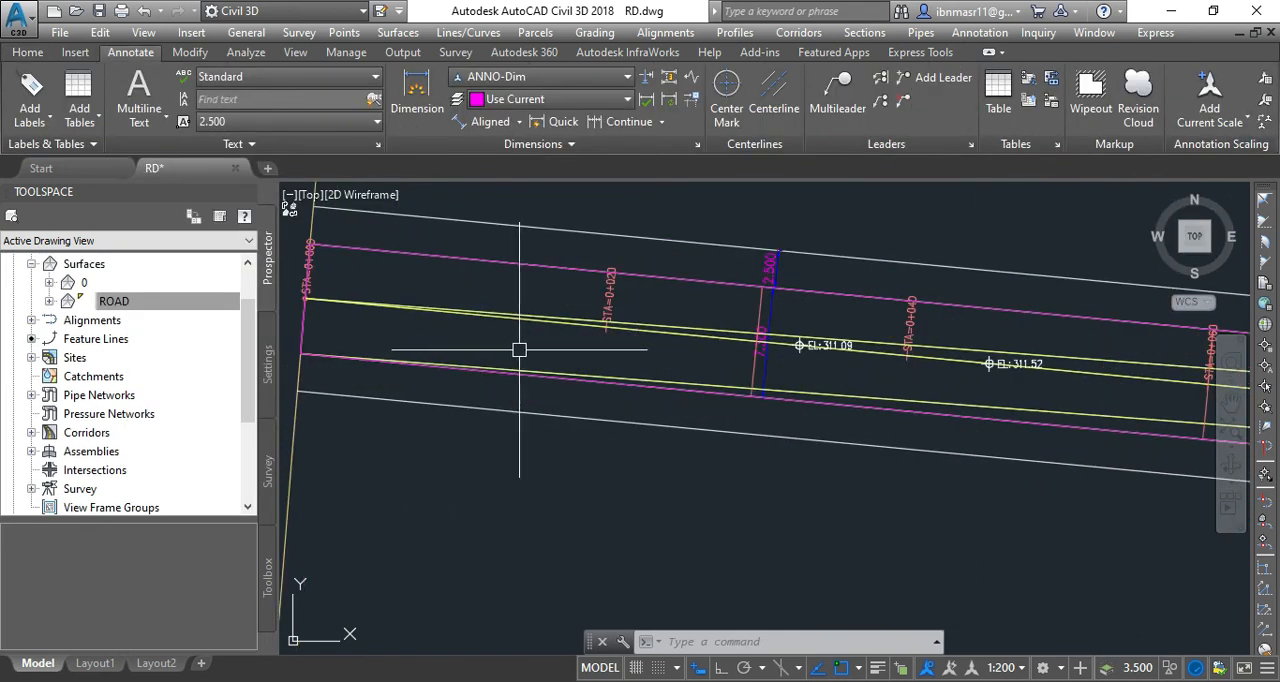
mouse_move(516, 350)
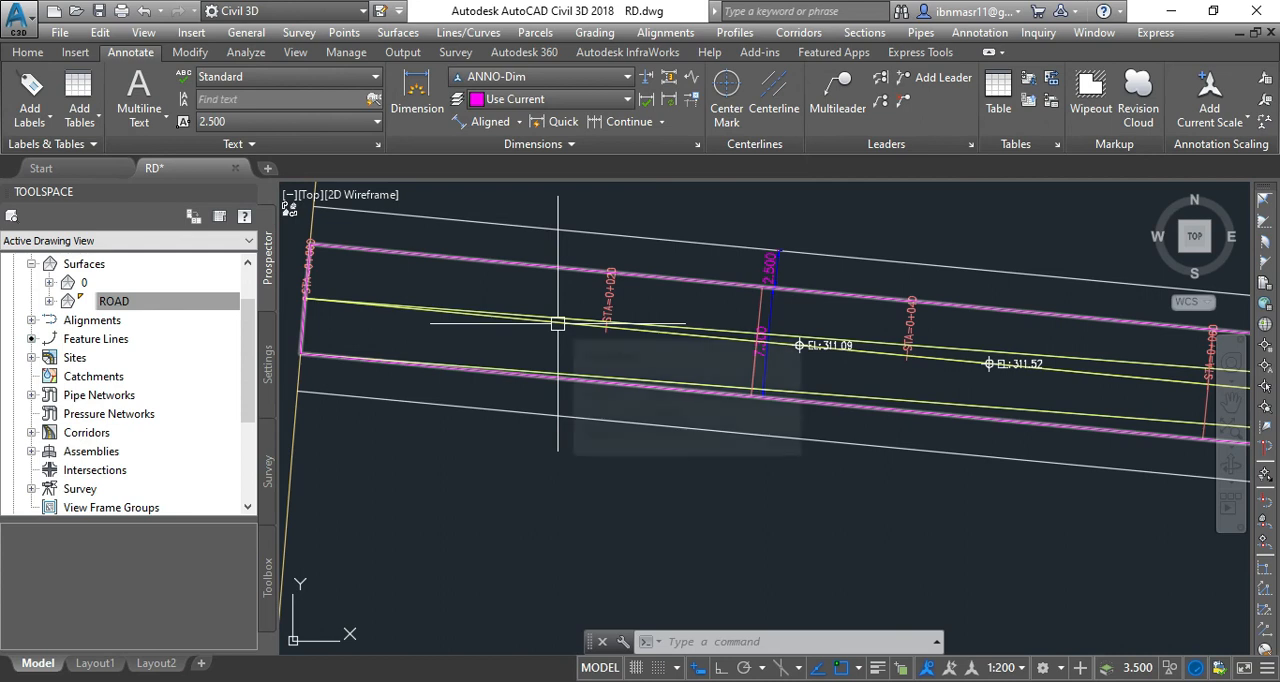
type("PL")
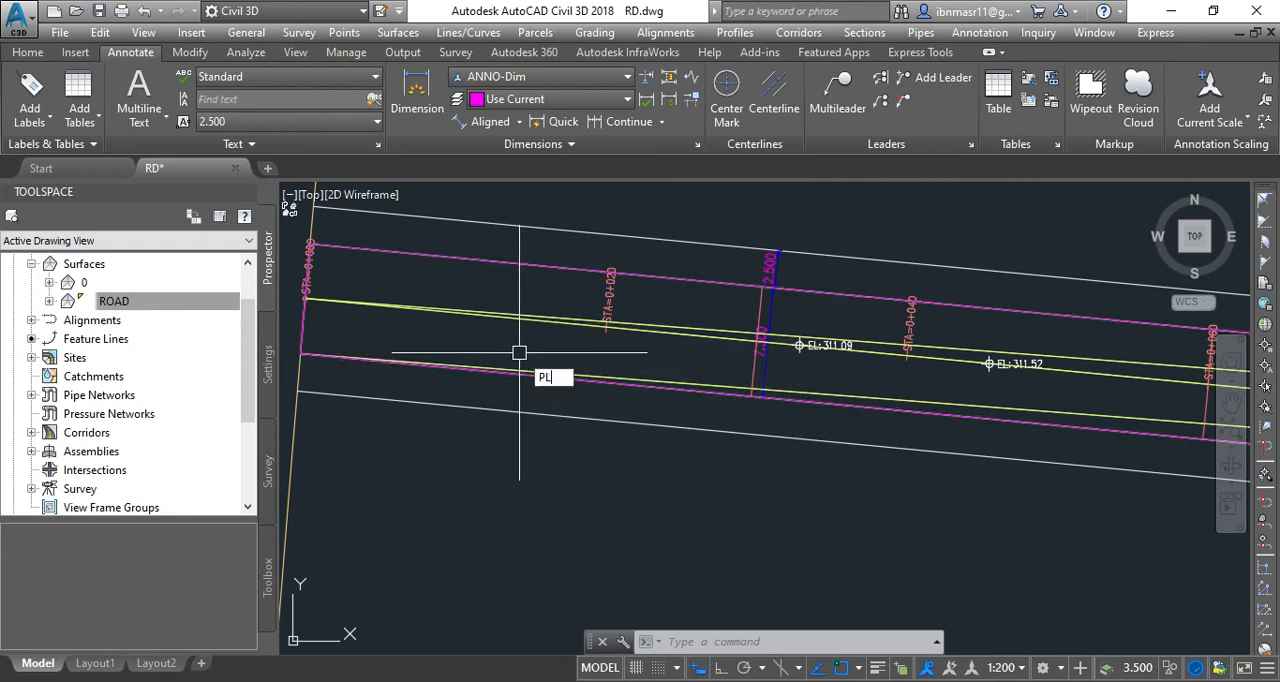
key("Return")
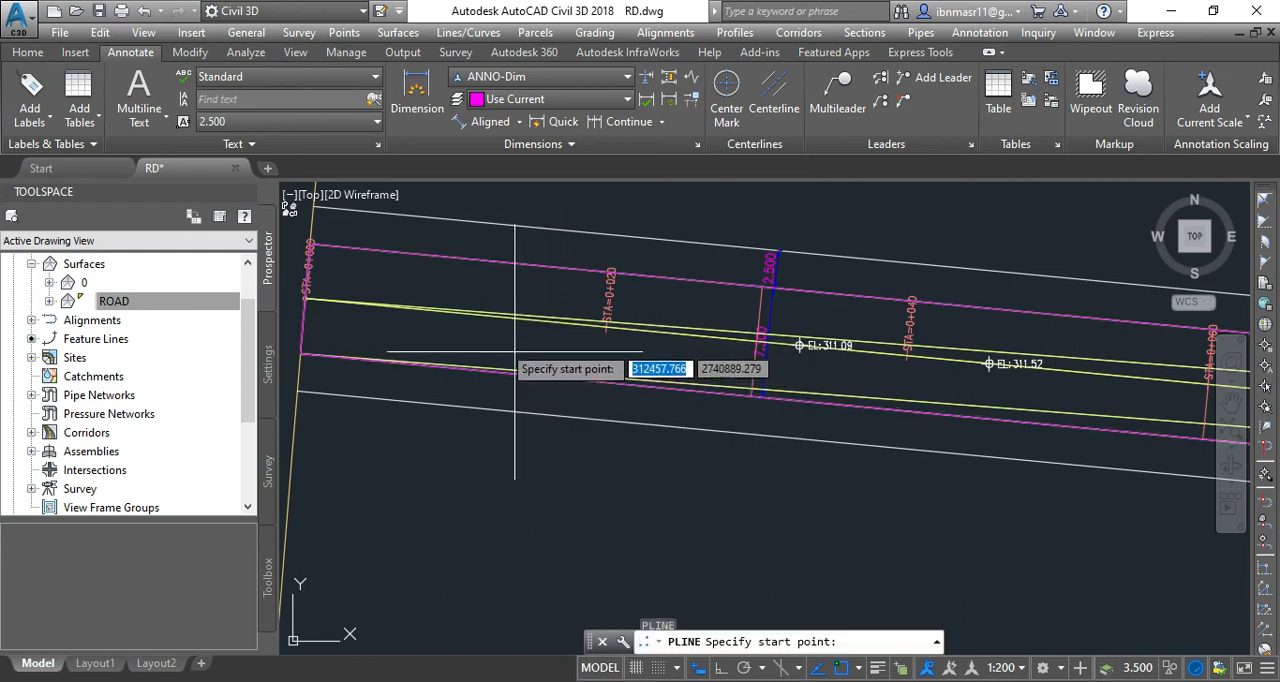
left_click(395, 327)
scroll(360, 335, "down", 2)
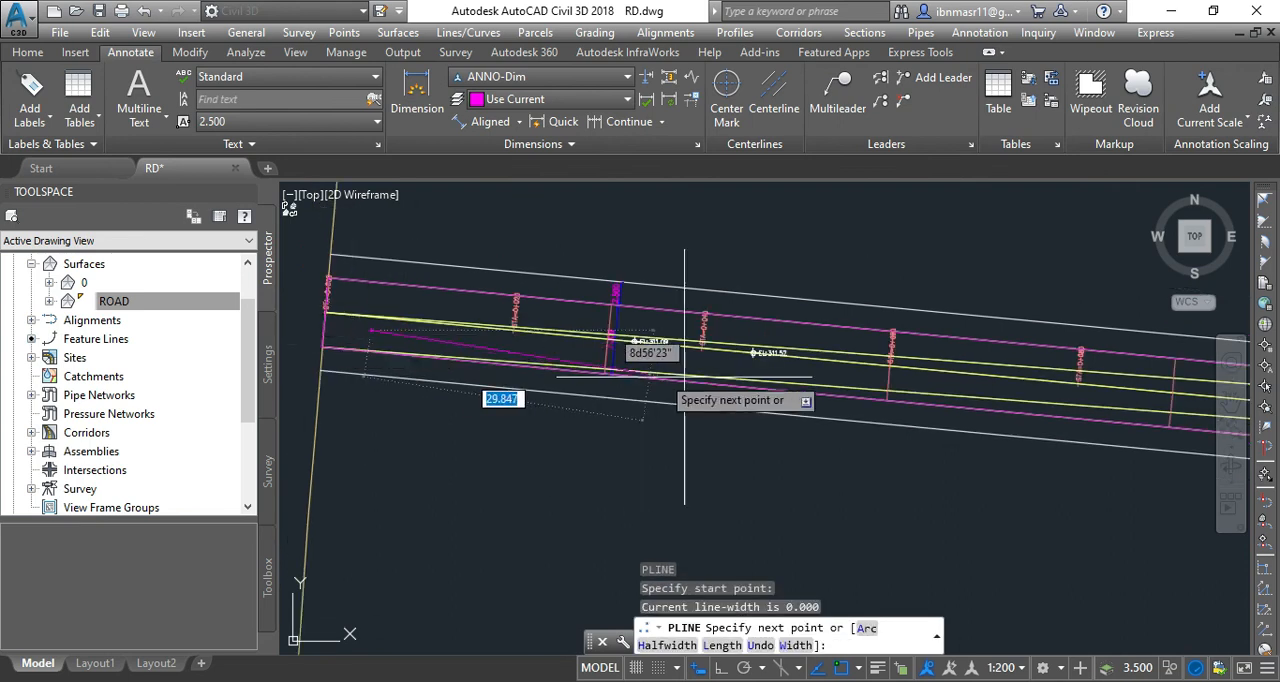
scroll(686, 371, "up", 2)
left_click(785, 360)
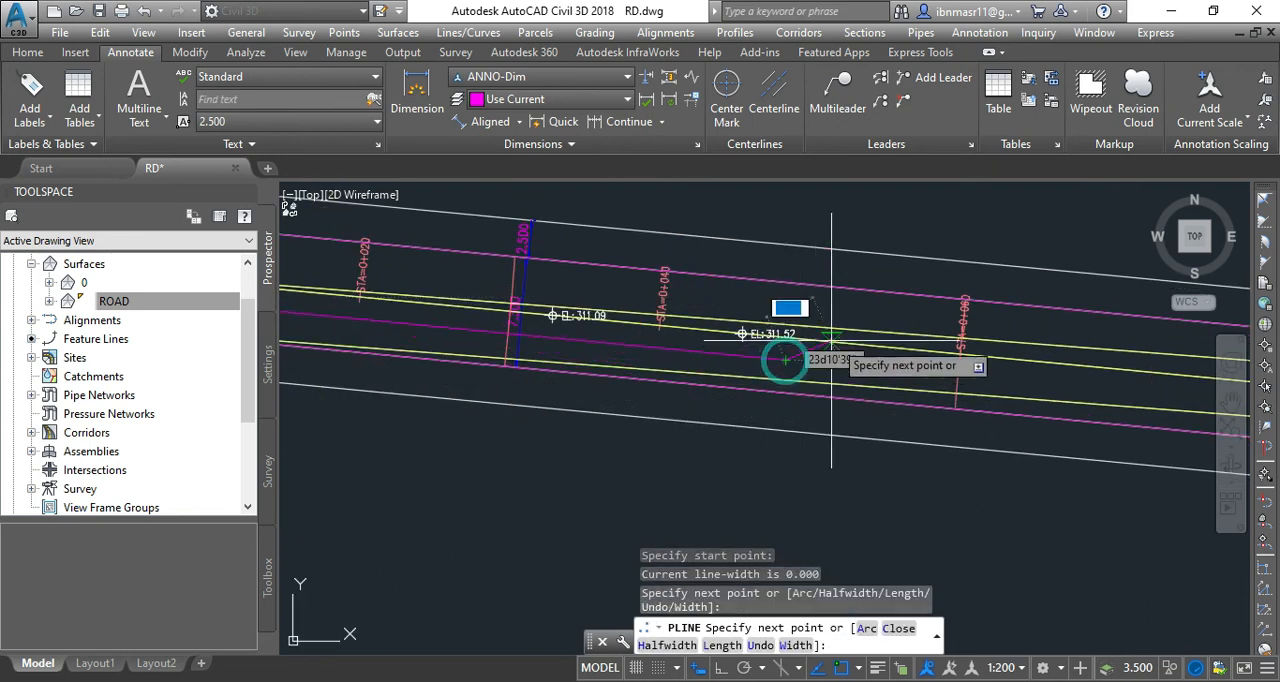
left_click(903, 318)
scroll(740, 375, "down", 3)
scroll(980, 417, "up", 2)
left_click(957, 388)
scroll(637, 423, "down", 2)
scroll(976, 437, "up", 3)
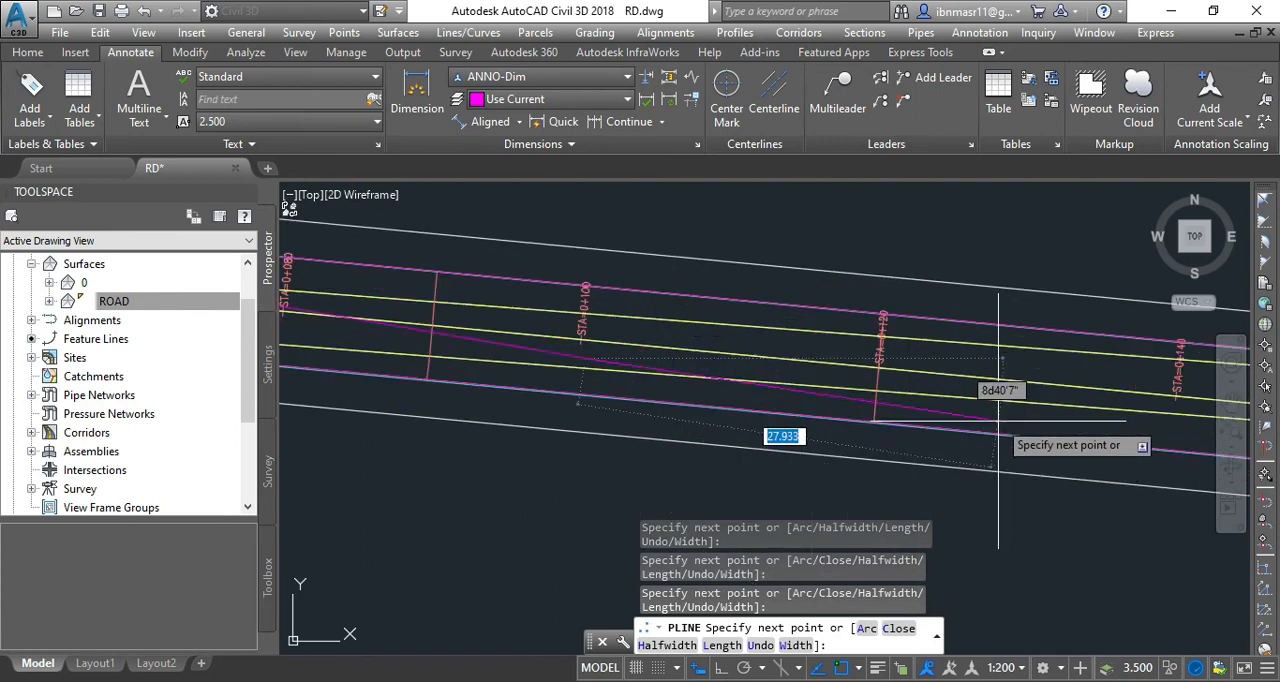
left_click(1000, 410)
left_click(1043, 367)
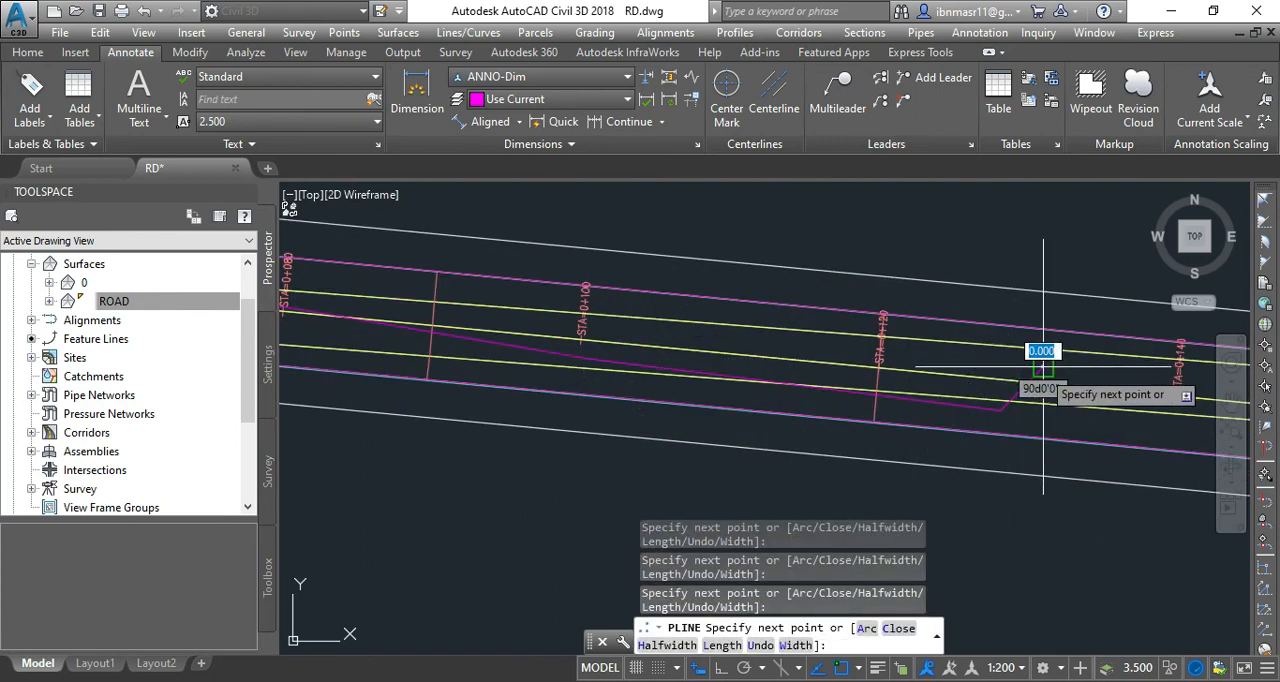
key("Return")
Select the zigzag polyline to examine its vertices along the road, then clear the selection.
scroll(953, 412, "down", 2)
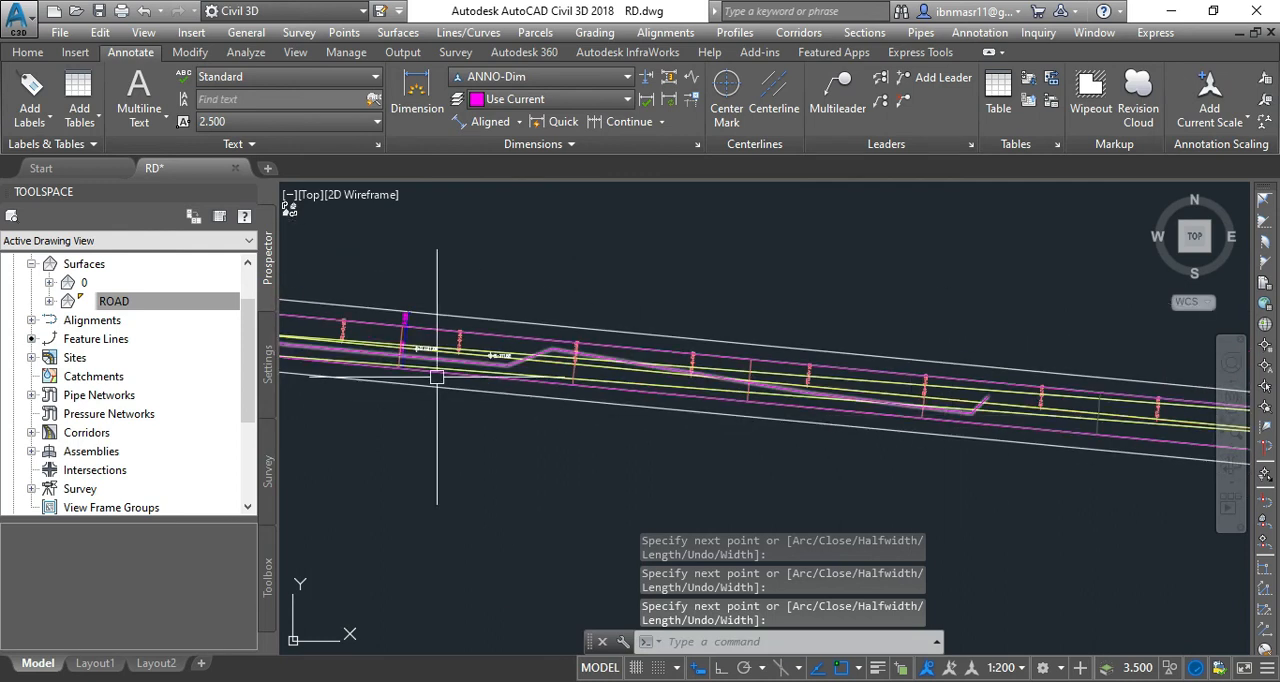
scroll(409, 353, "up", 2)
scroll(766, 400, "down", 2)
scroll(506, 371, "up", 2)
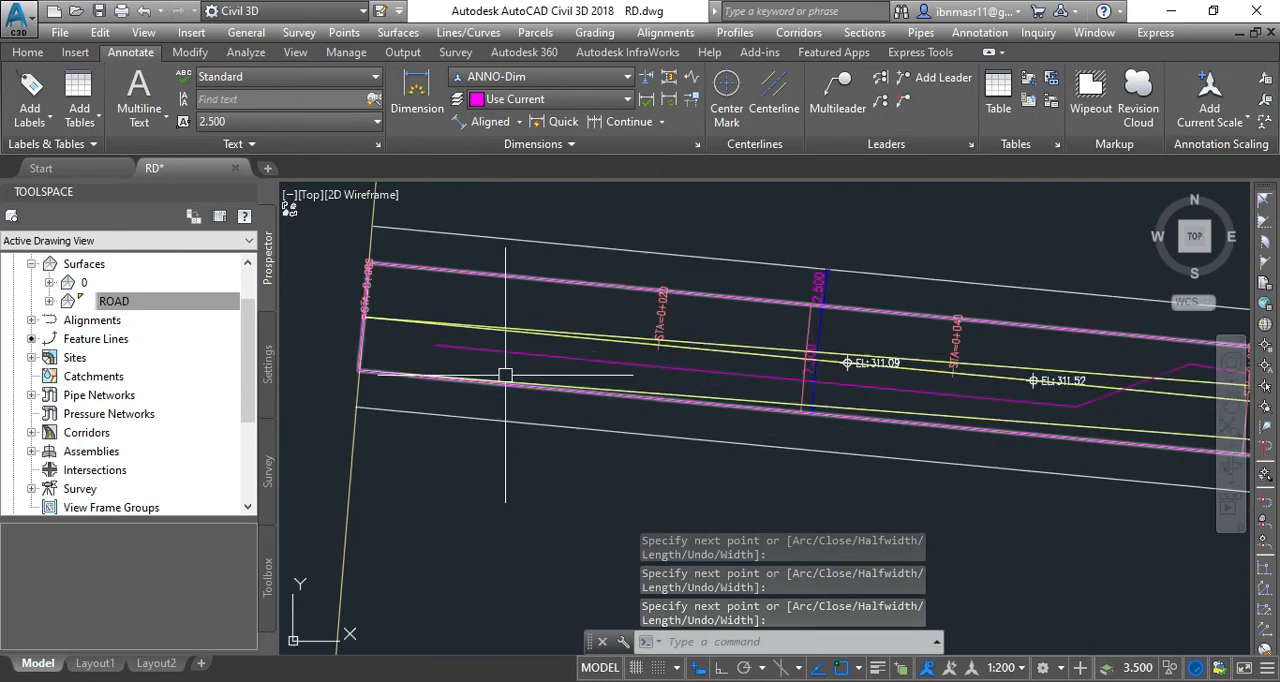
left_click(516, 353)
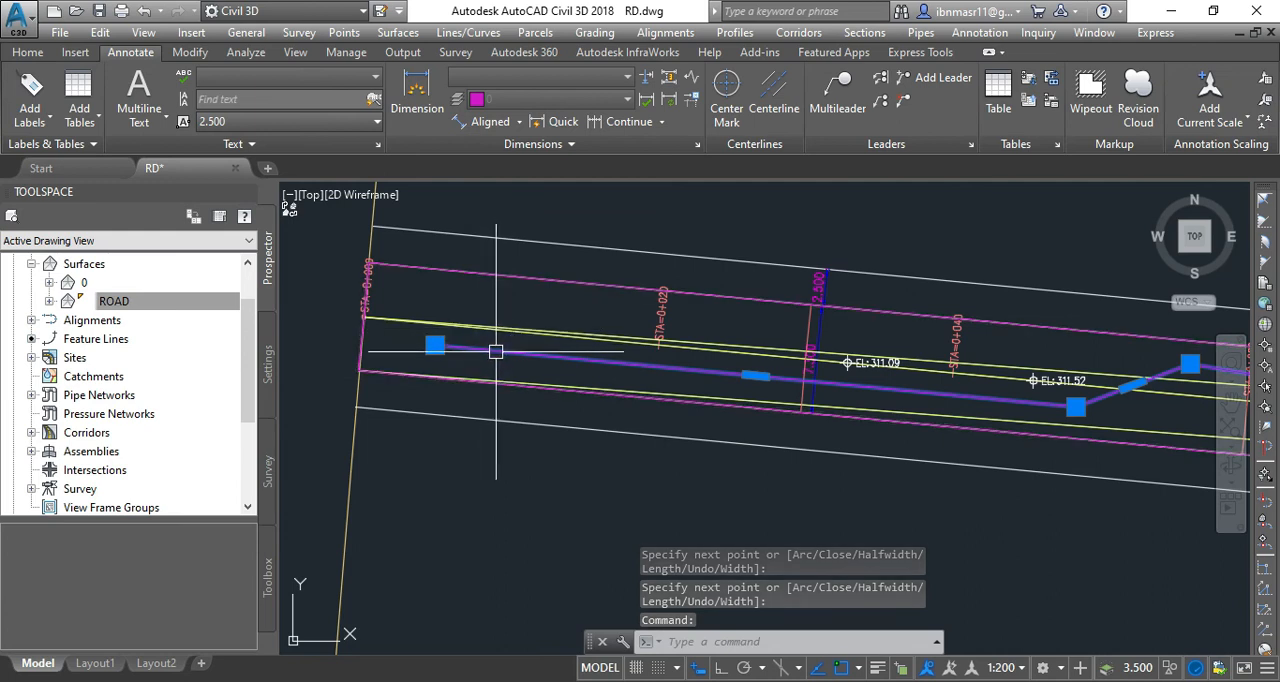
mouse_move(495, 351)
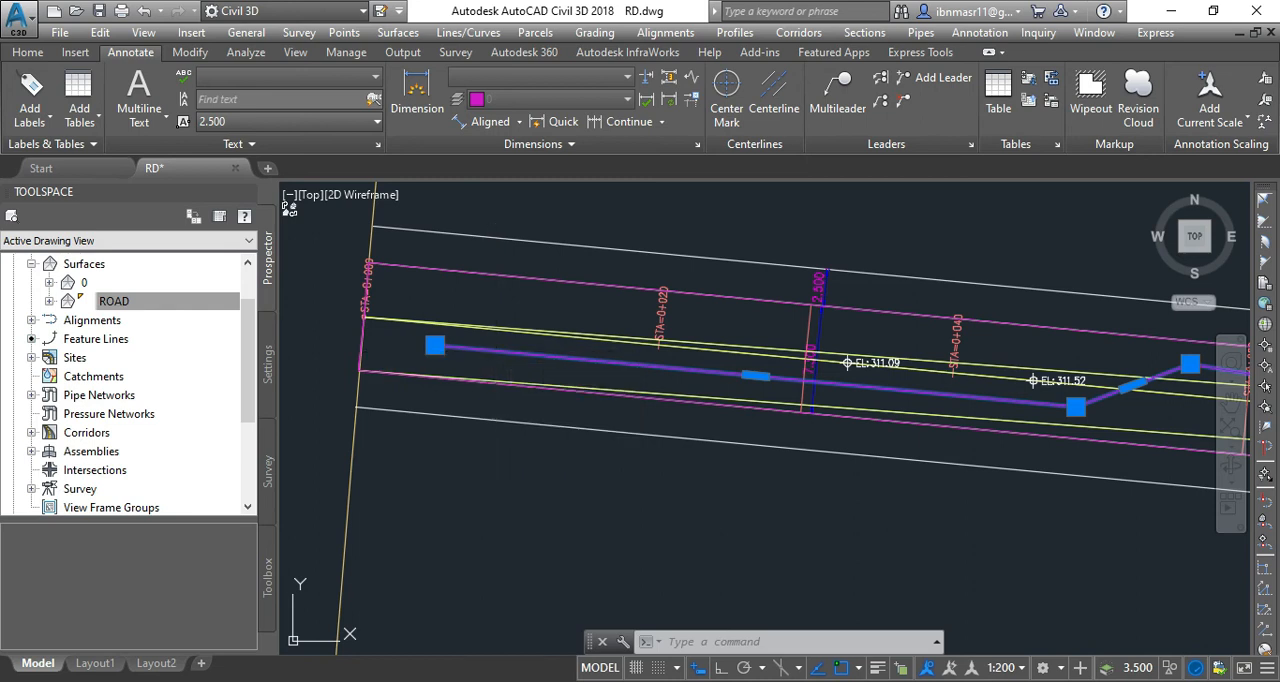
key("Escape")
scroll(414, 337, "down", 2)
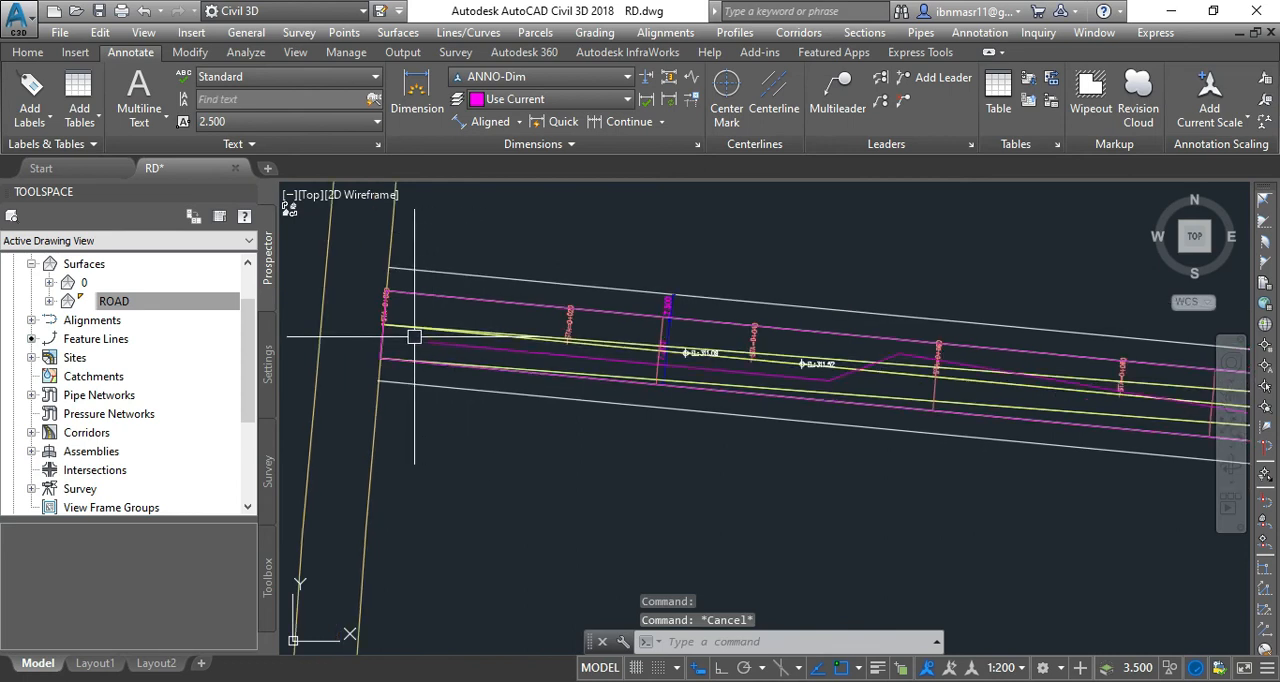
Convert the zigzag polyline to a feature line in site road works with style Basic Feature Line, without assigning elevations.
left_click(28, 52)
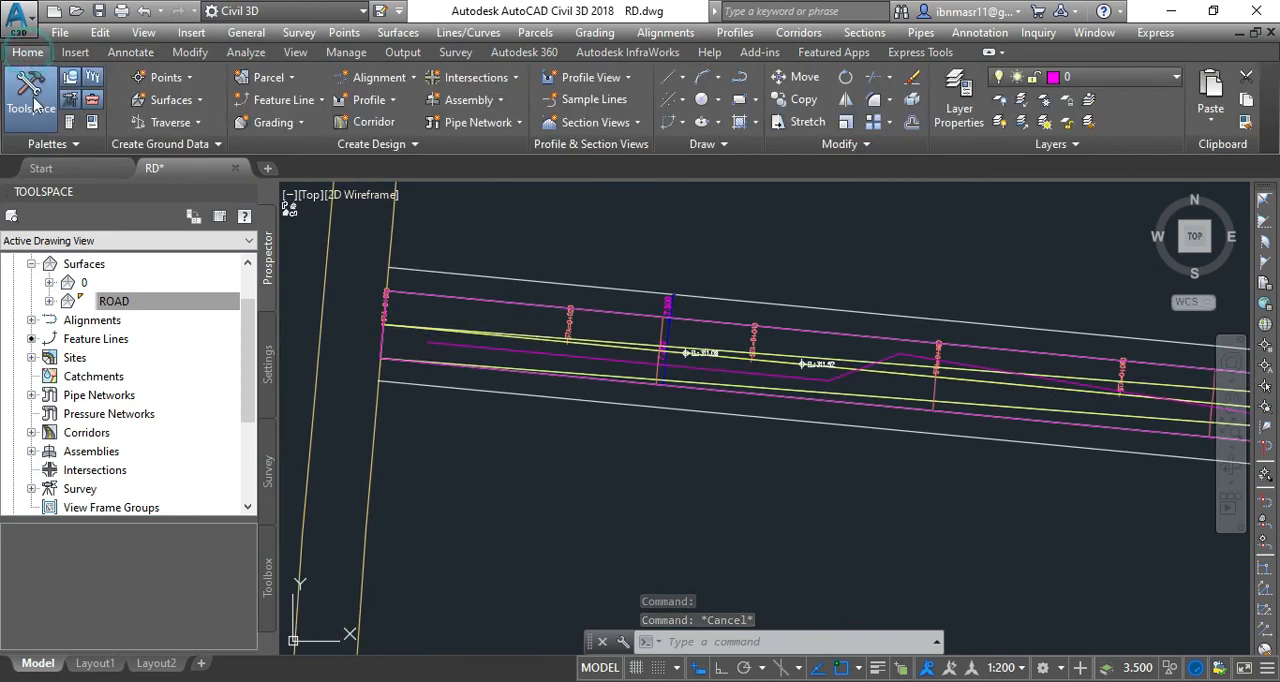
left_click(313, 102)
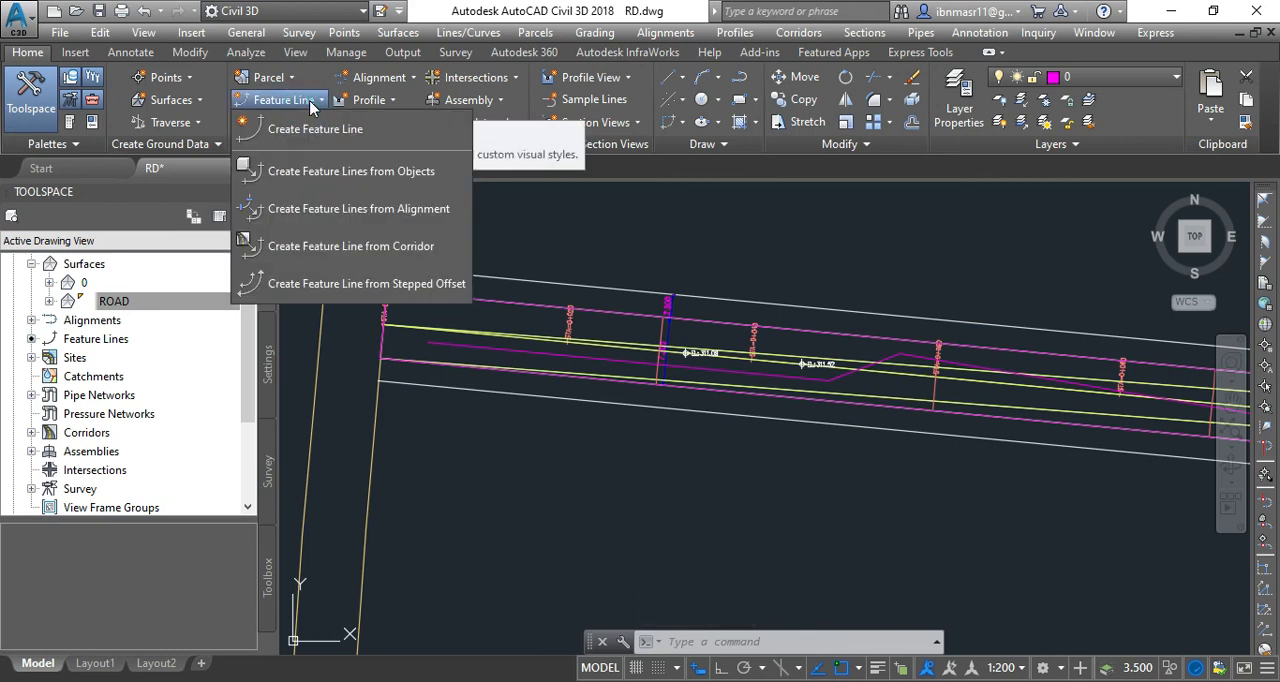
left_click(381, 178)
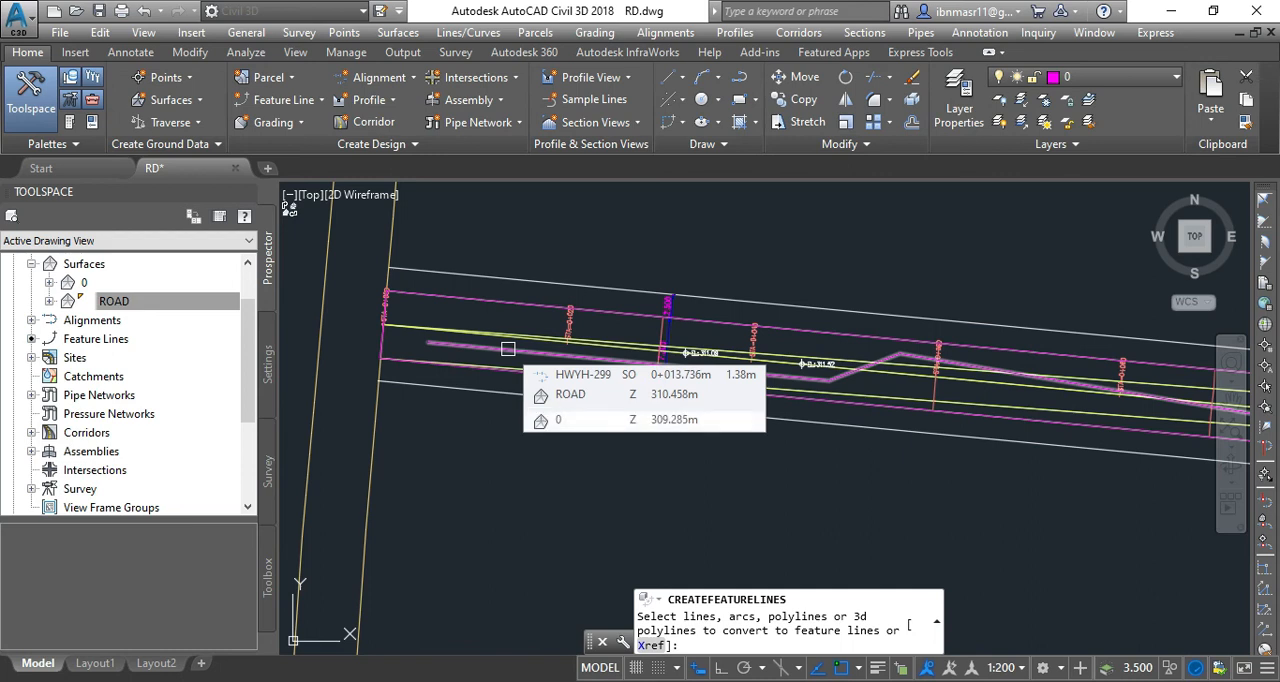
left_click(508, 349)
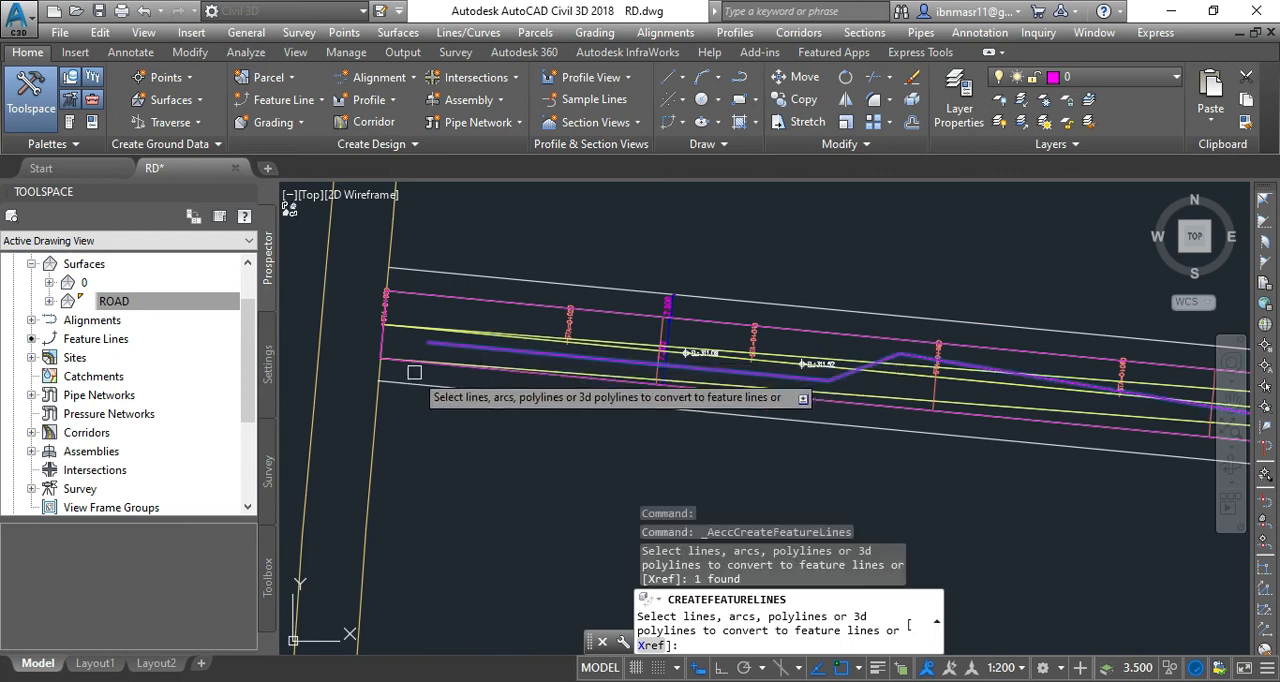
scroll(415, 373, "down", 2)
scroll(882, 455, "up", 2)
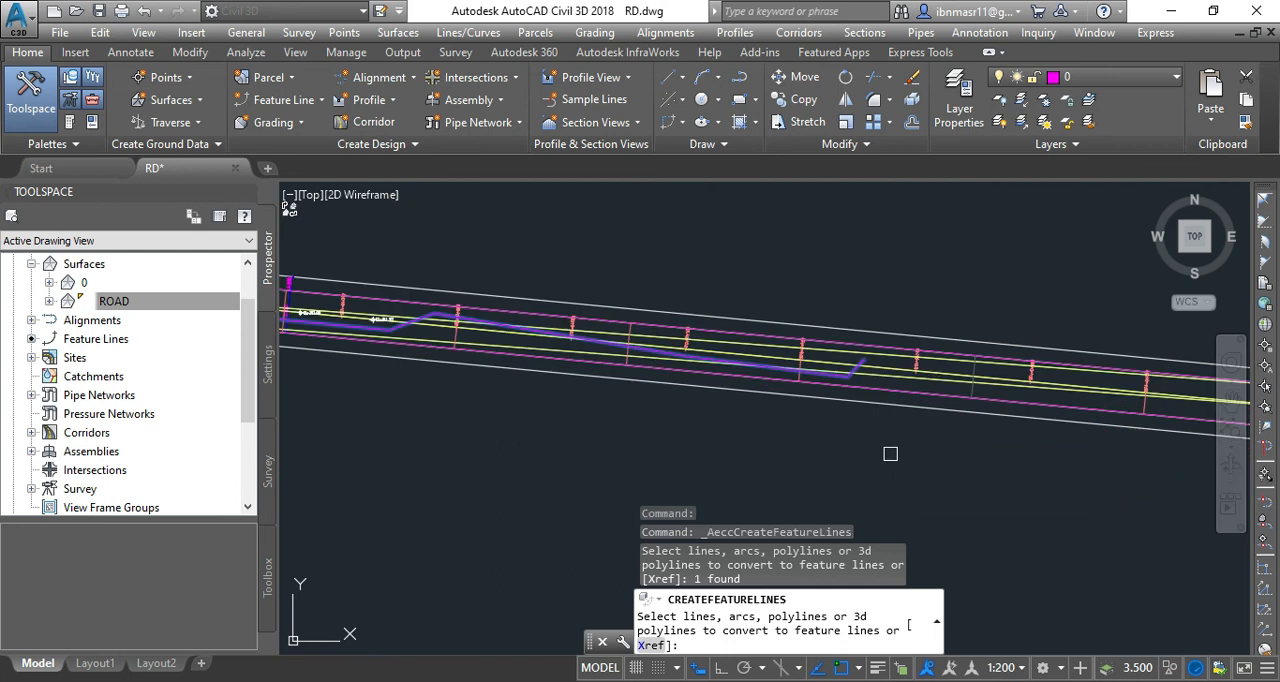
key("Return")
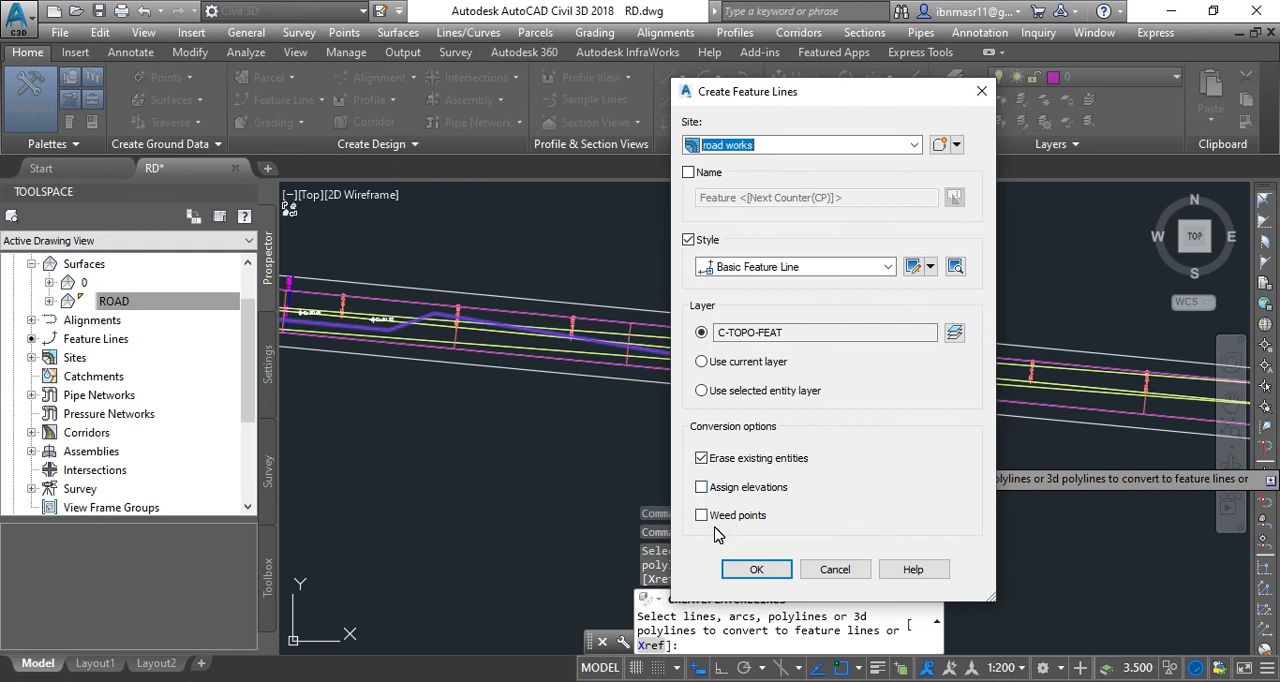
left_click(754, 569)
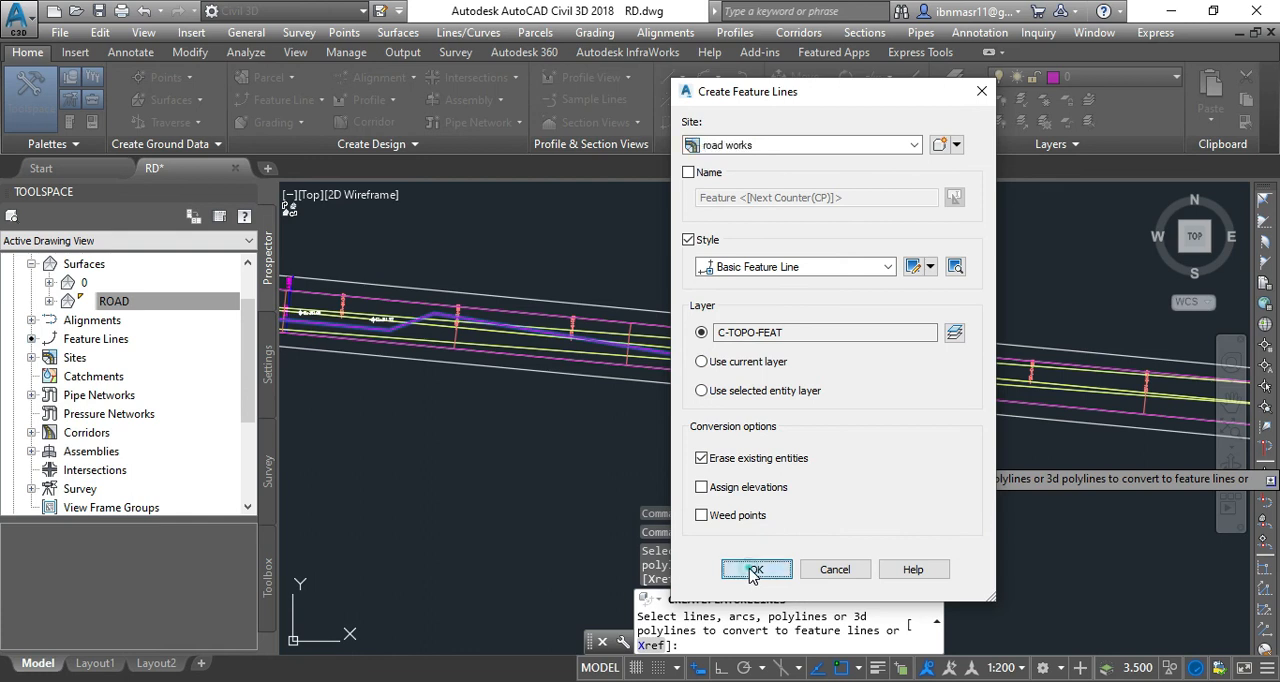
Examine the converted feature line's elevations in the Elevation Editor, close it, and undo the conversion of the polyline.
scroll(294, 303, "up", 2)
scroll(295, 303, "up", 2)
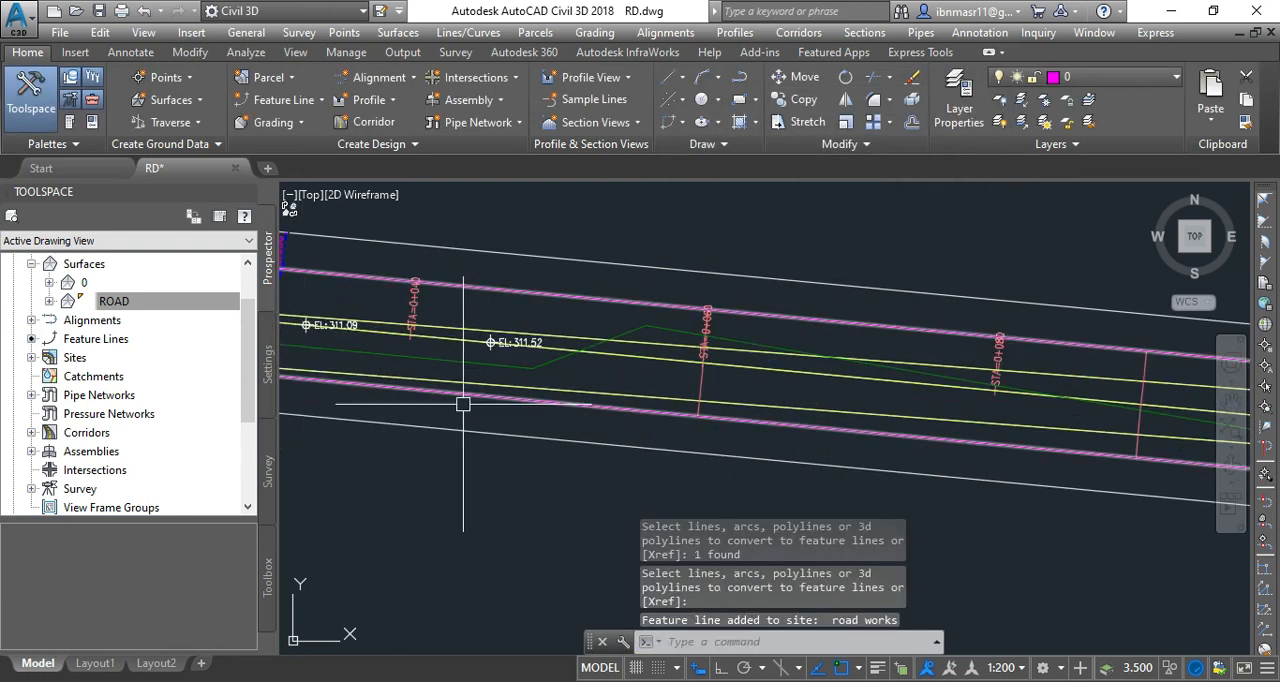
left_click(488, 370)
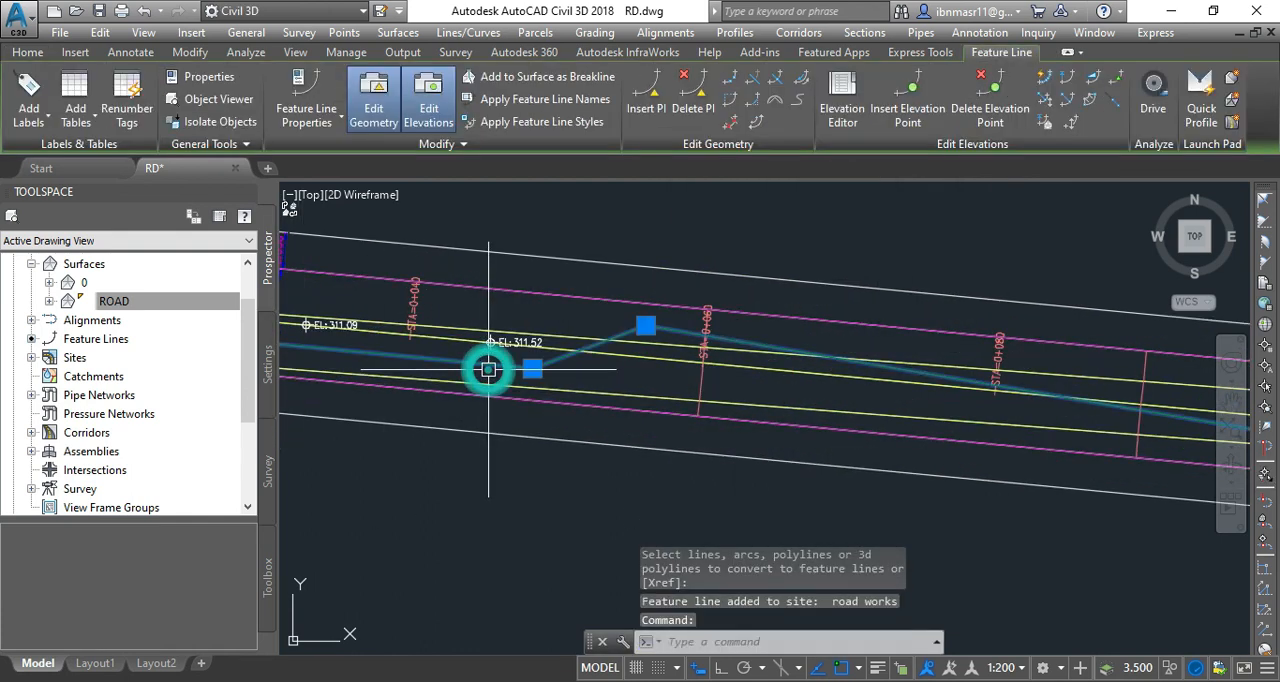
right_click(489, 372)
left_click(555, 538)
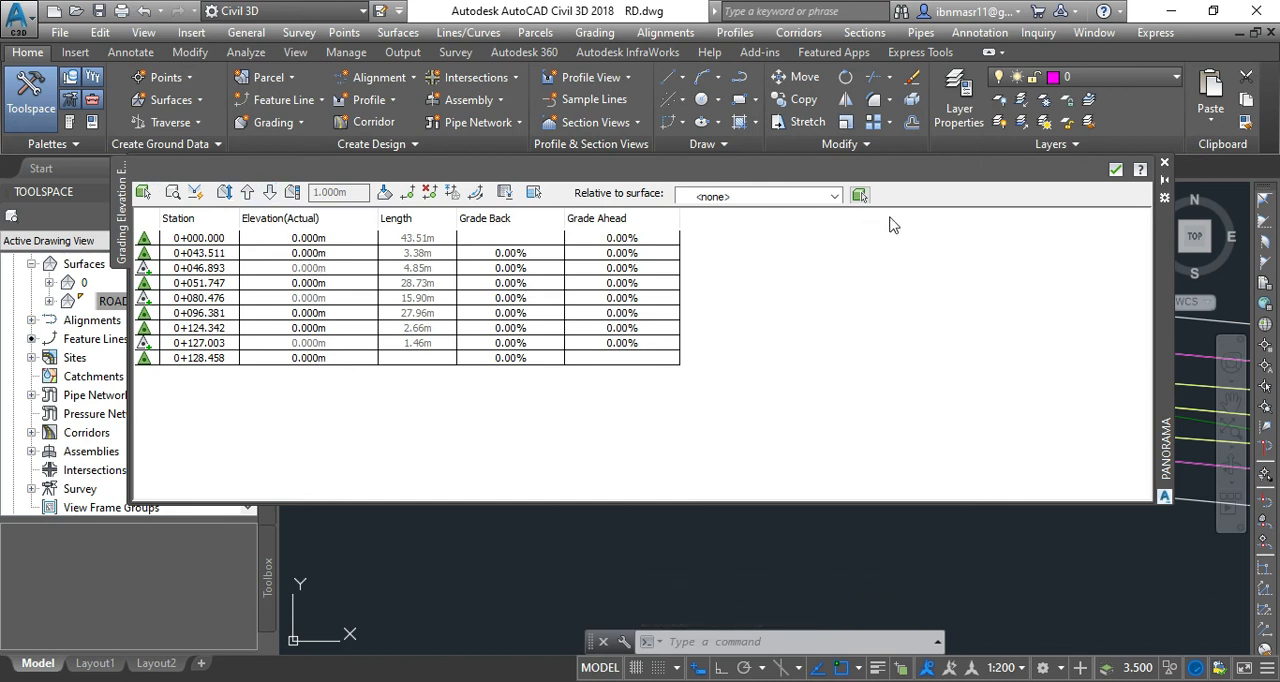
left_click(1164, 163)
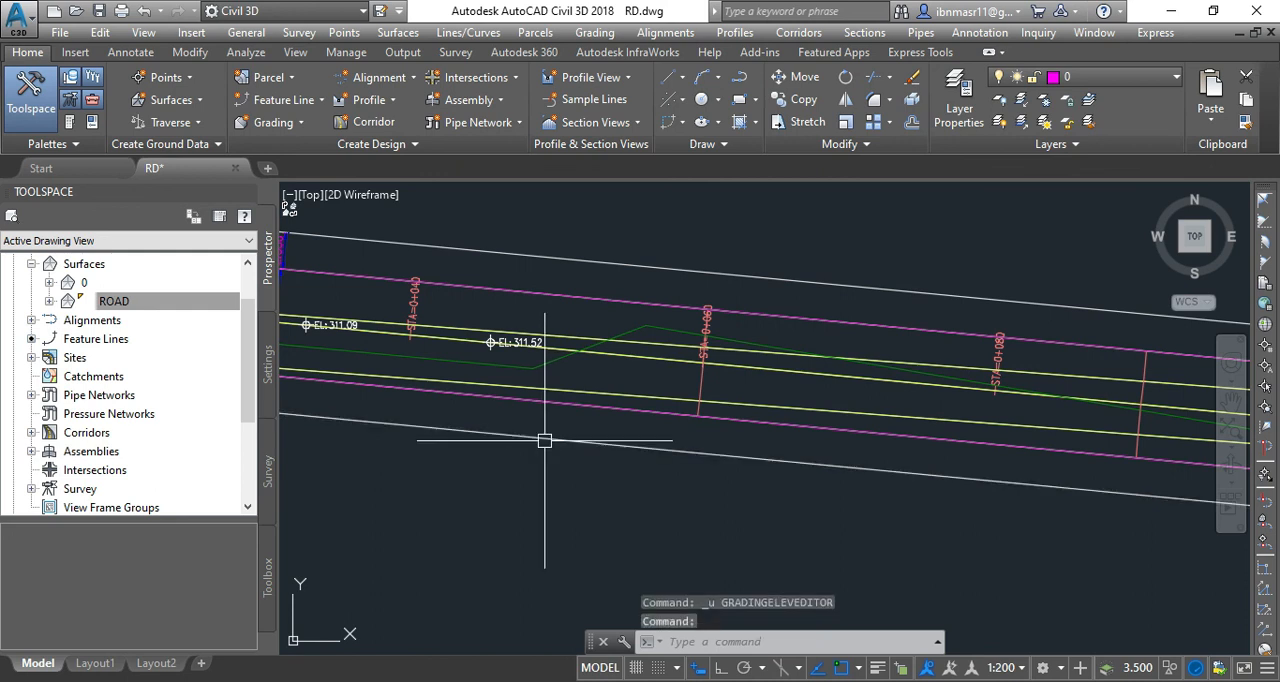
key("ctrl+z")
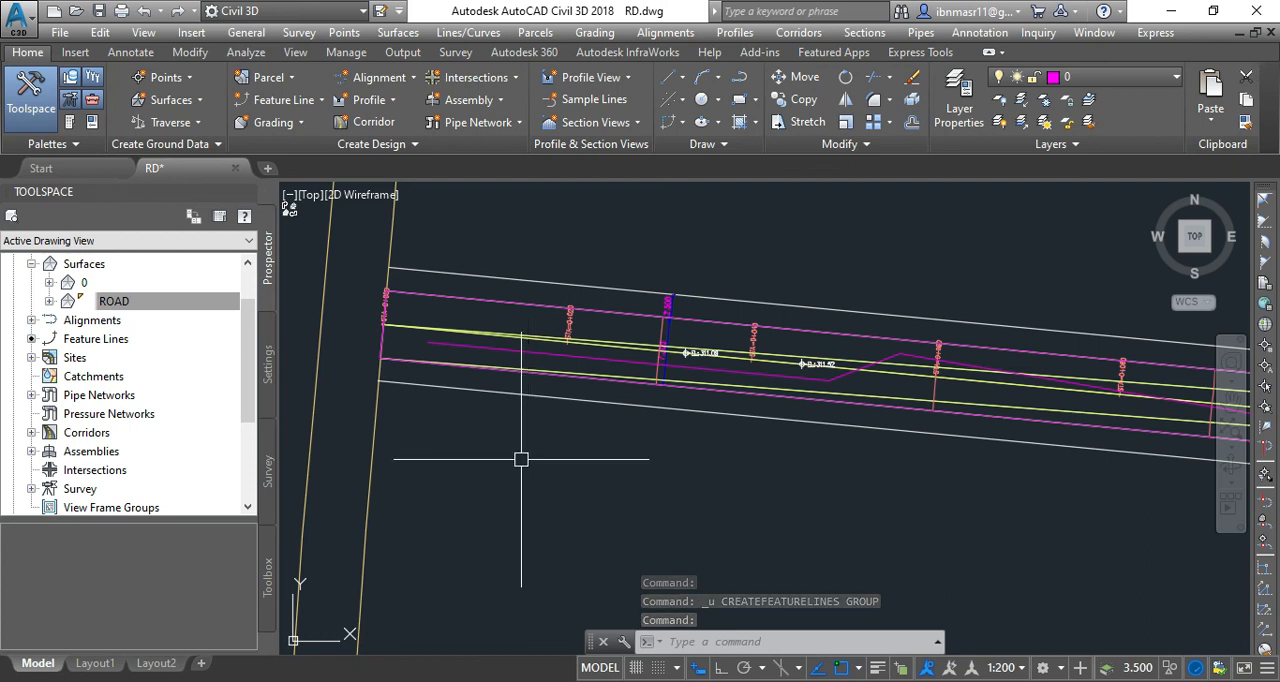
Start converting the zigzag polyline to a feature line in site road works again, with Assign elevations enabled.
left_click(305, 101)
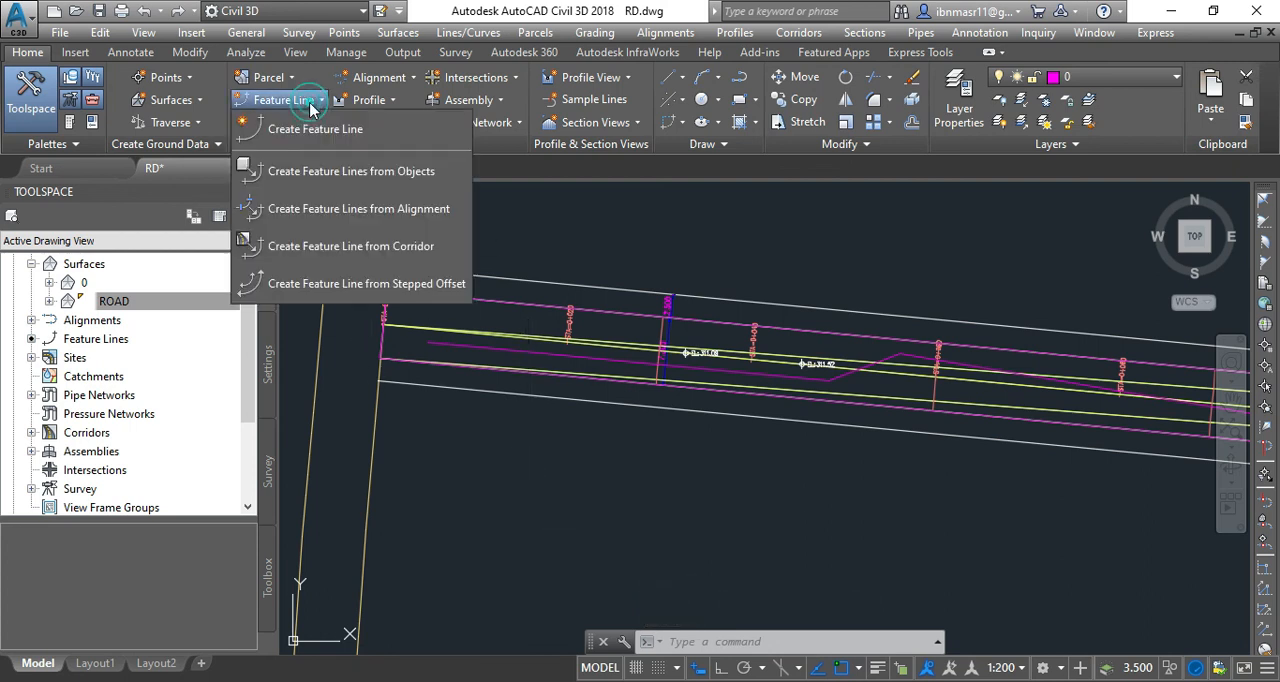
left_click(376, 182)
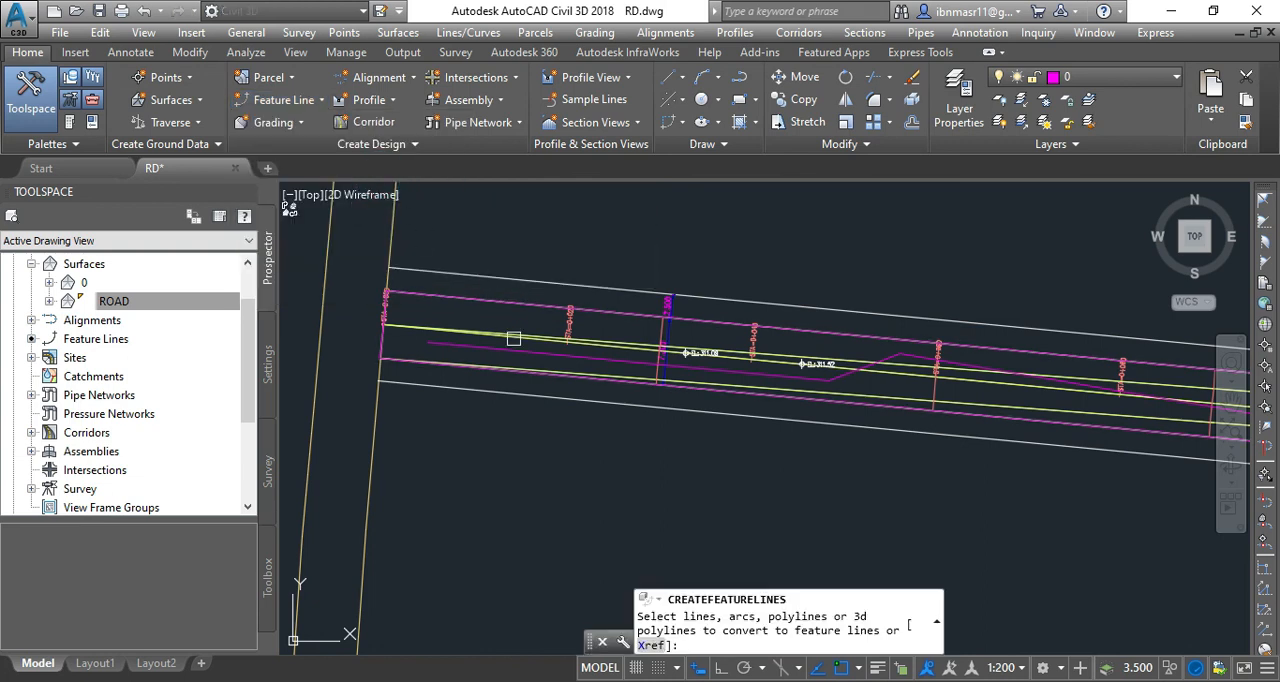
left_click(512, 351)
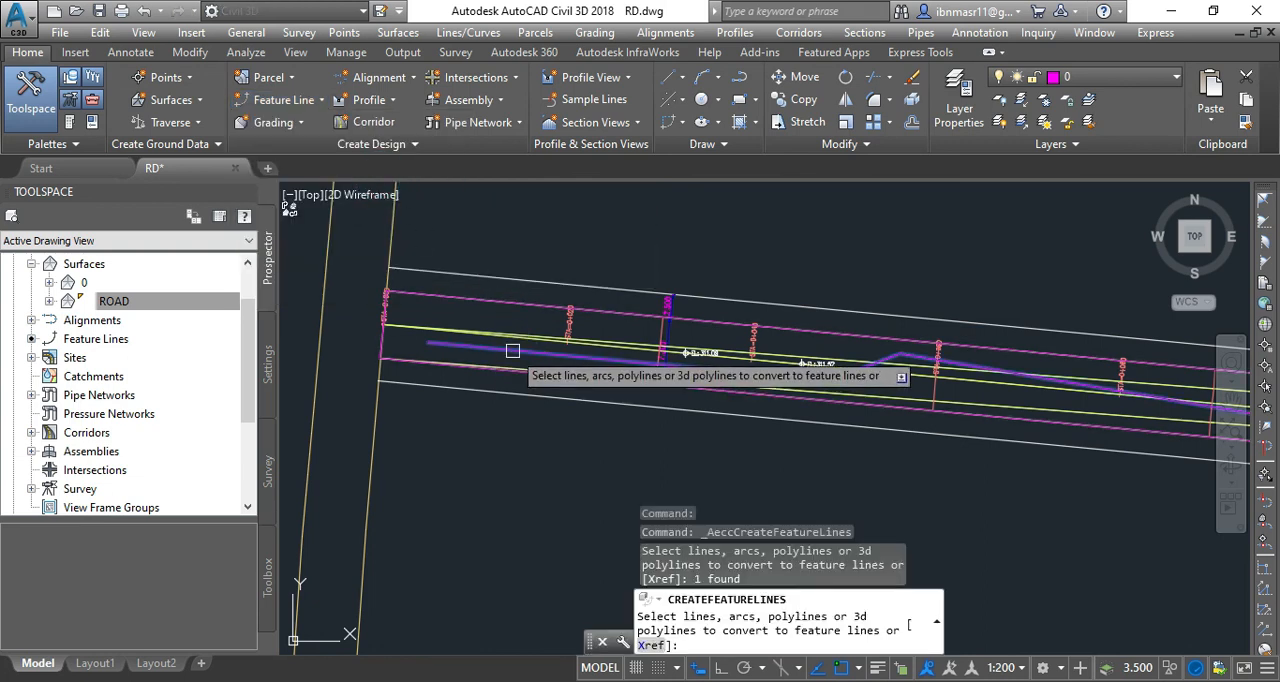
key("Return")
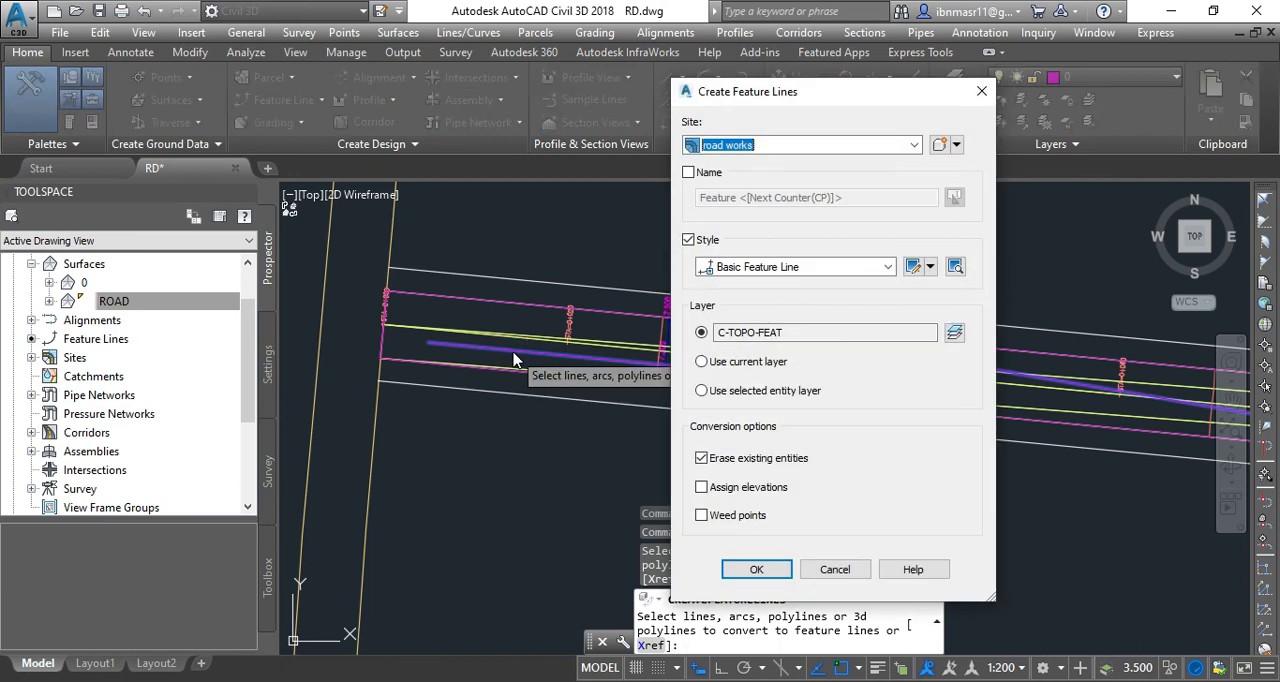
left_click(724, 492)
left_click(752, 568)
Assign elevations from surface ROAD with intermediate grade break points inserted, and select the created feature line to show its points.
left_click_drag(801, 345, 773, 232)
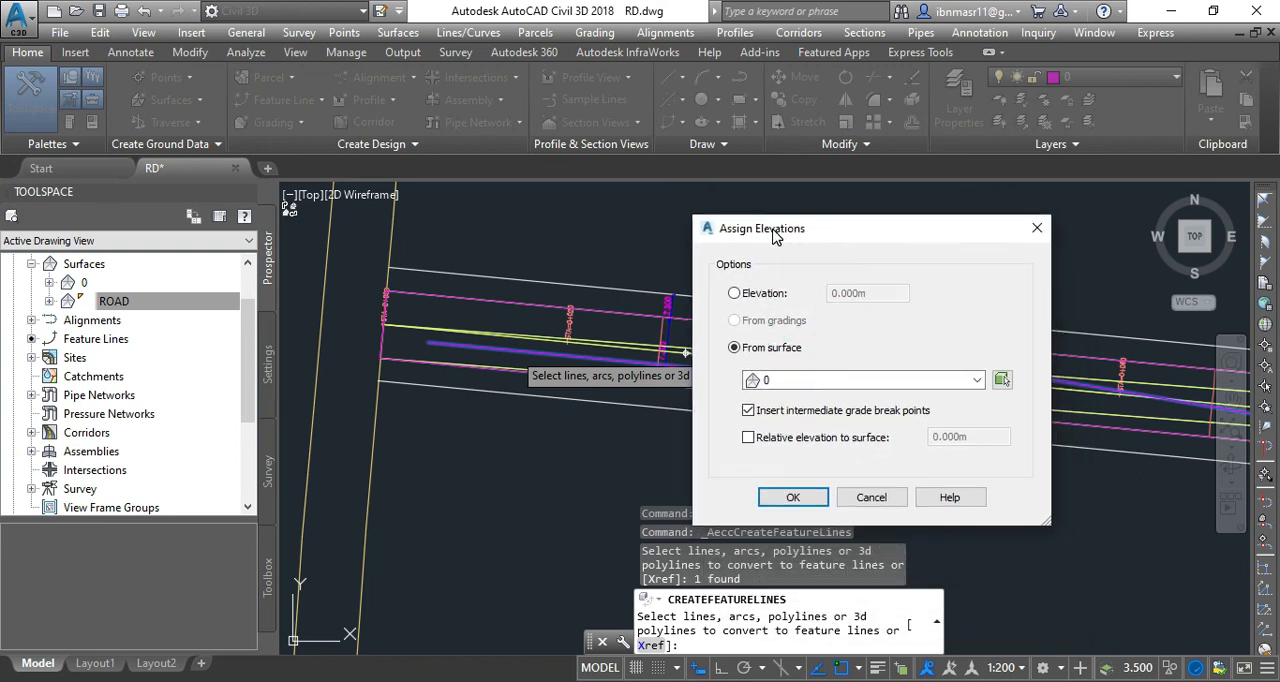
left_click(792, 382)
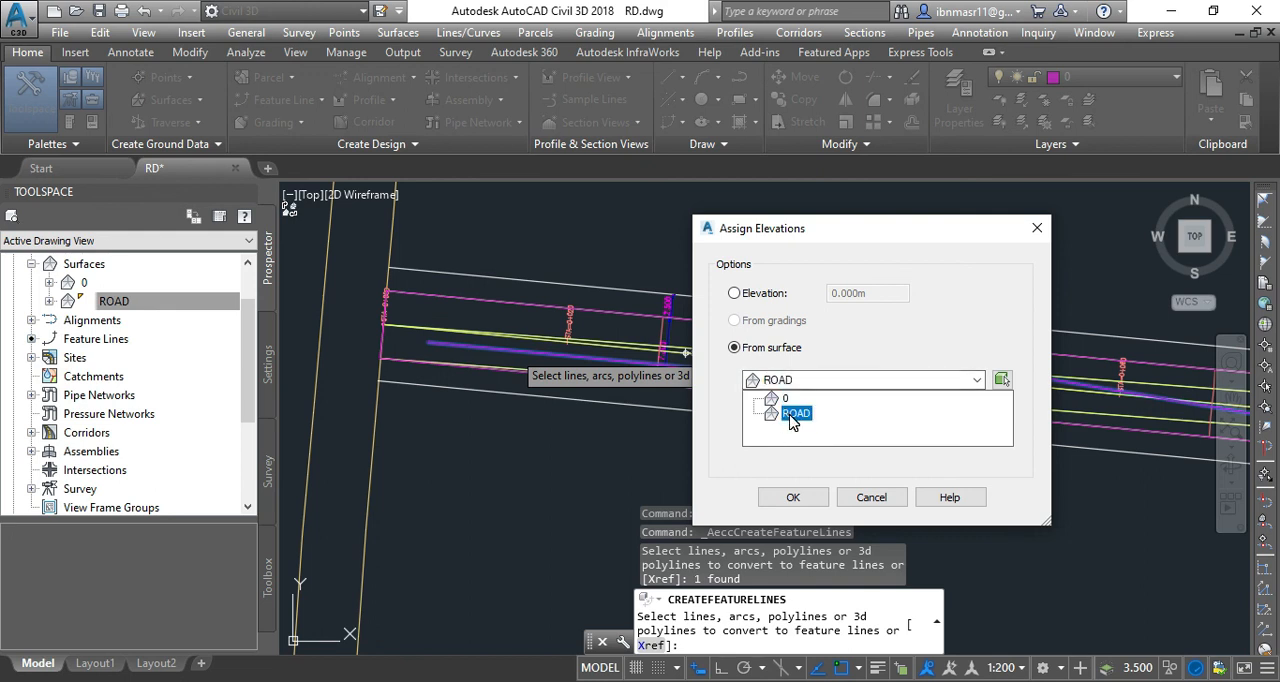
left_click(792, 415)
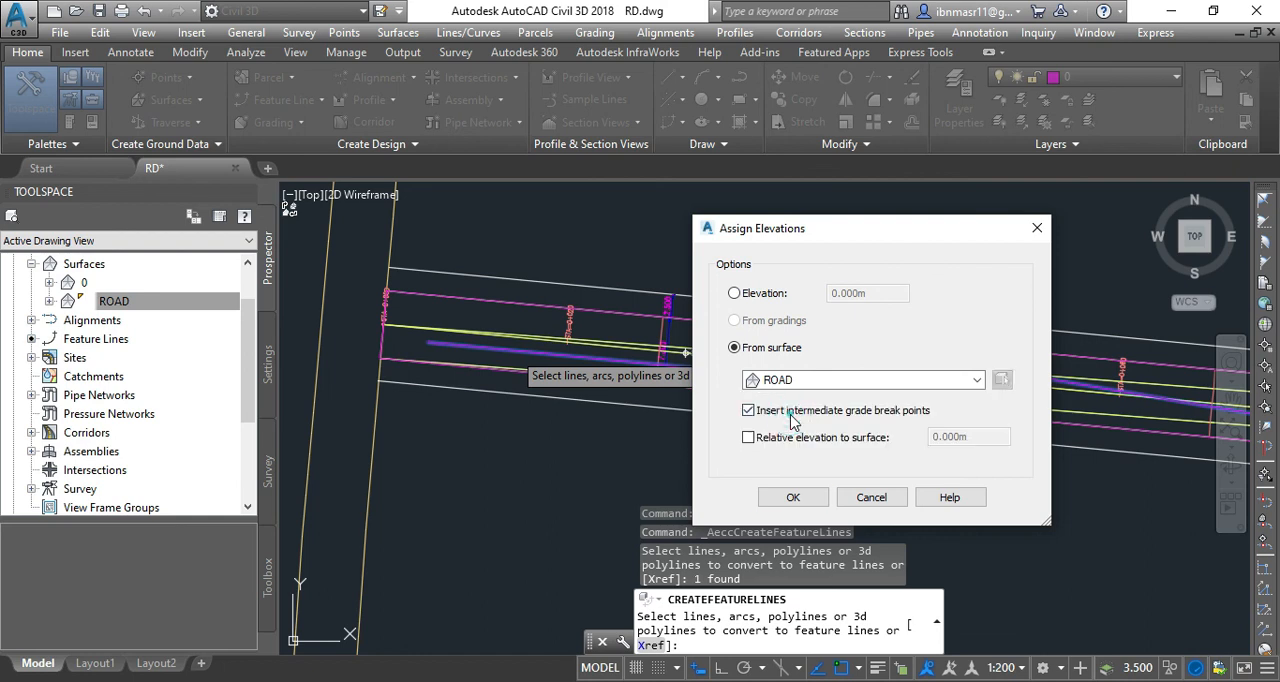
left_click(792, 498)
left_click(581, 359)
scroll(530, 363, "down", 2)
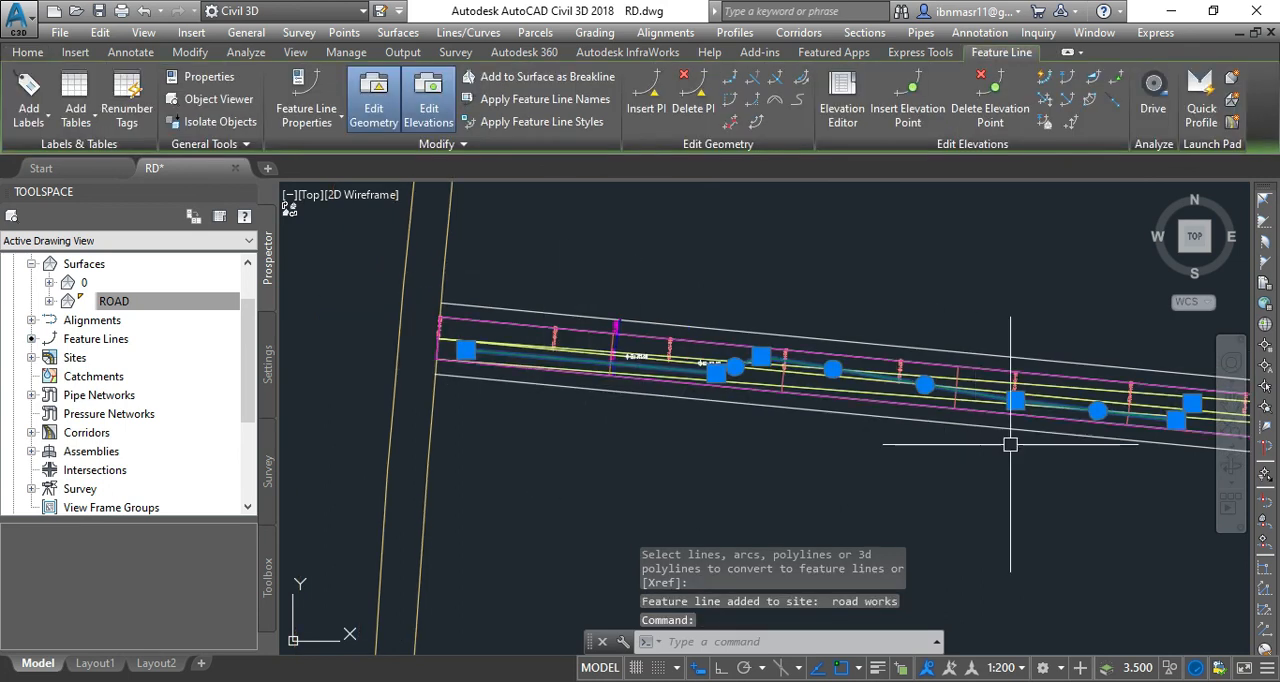
Inspect the points along the zigzag feature line and open its Elevation Editor.
scroll(543, 371, "down", 2)
scroll(943, 408, "up", 2)
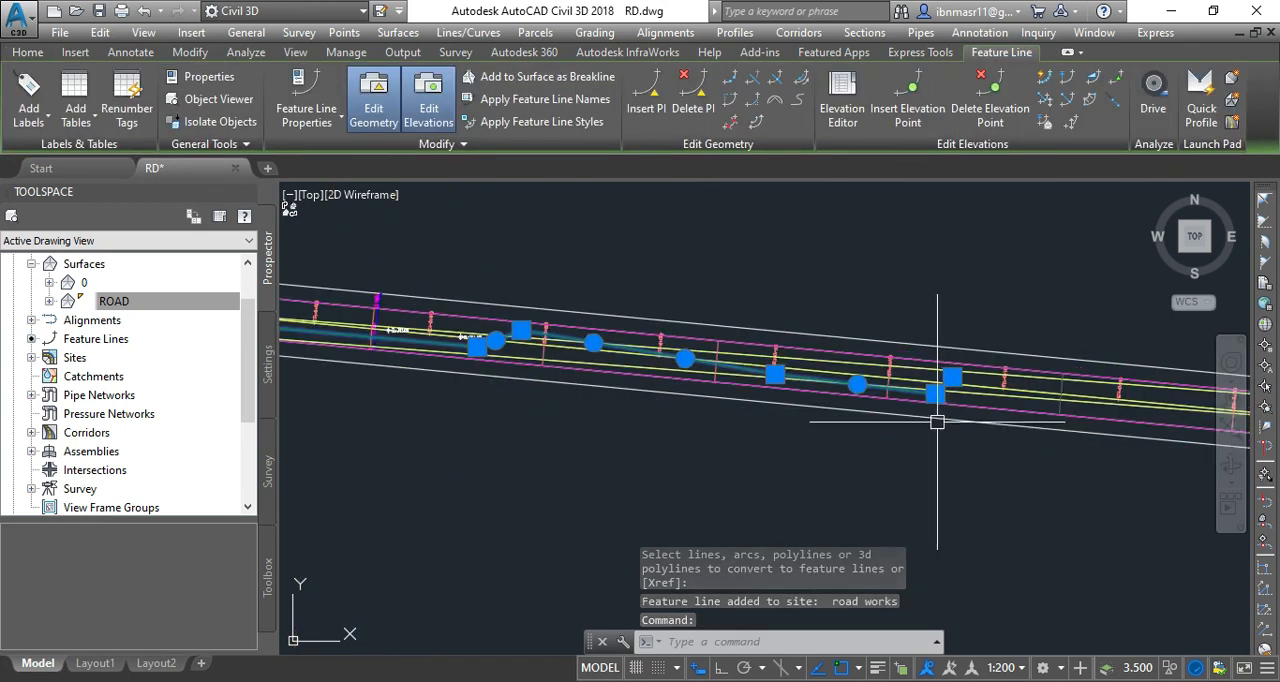
scroll(645, 347, "up", 3)
scroll(729, 355, "down", 3)
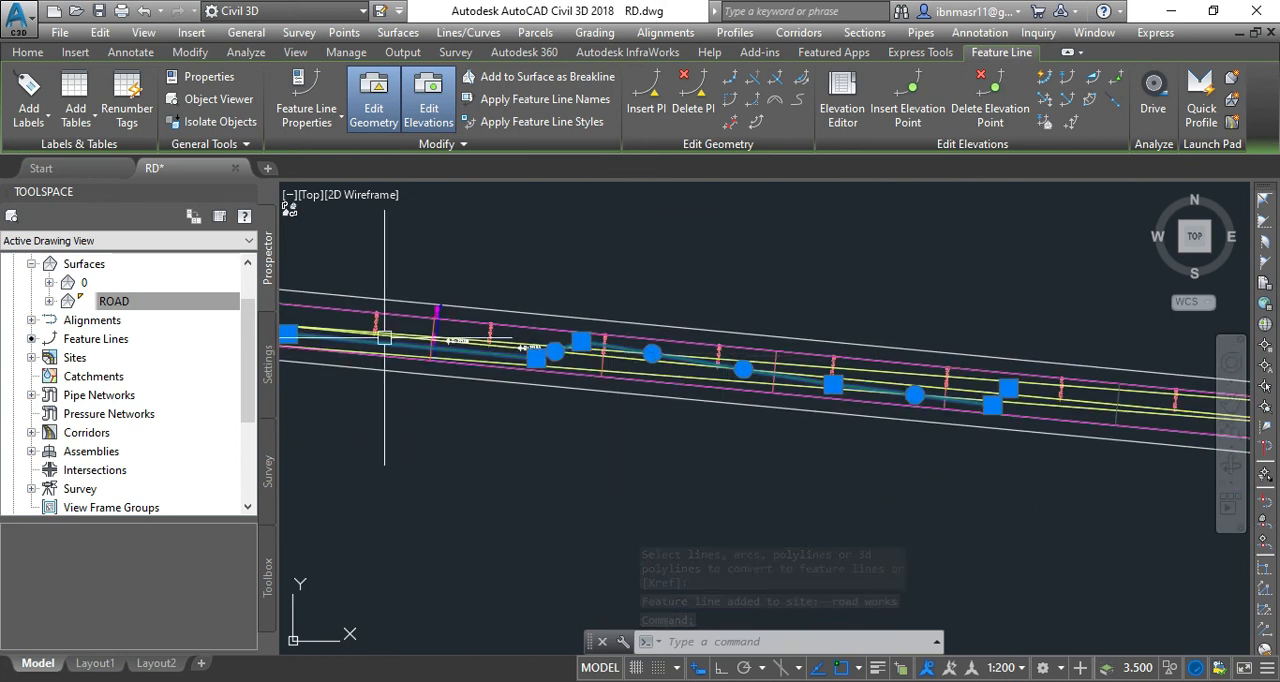
scroll(384, 337, "up", 2)
scroll(740, 391, "down", 1)
right_click(537, 448)
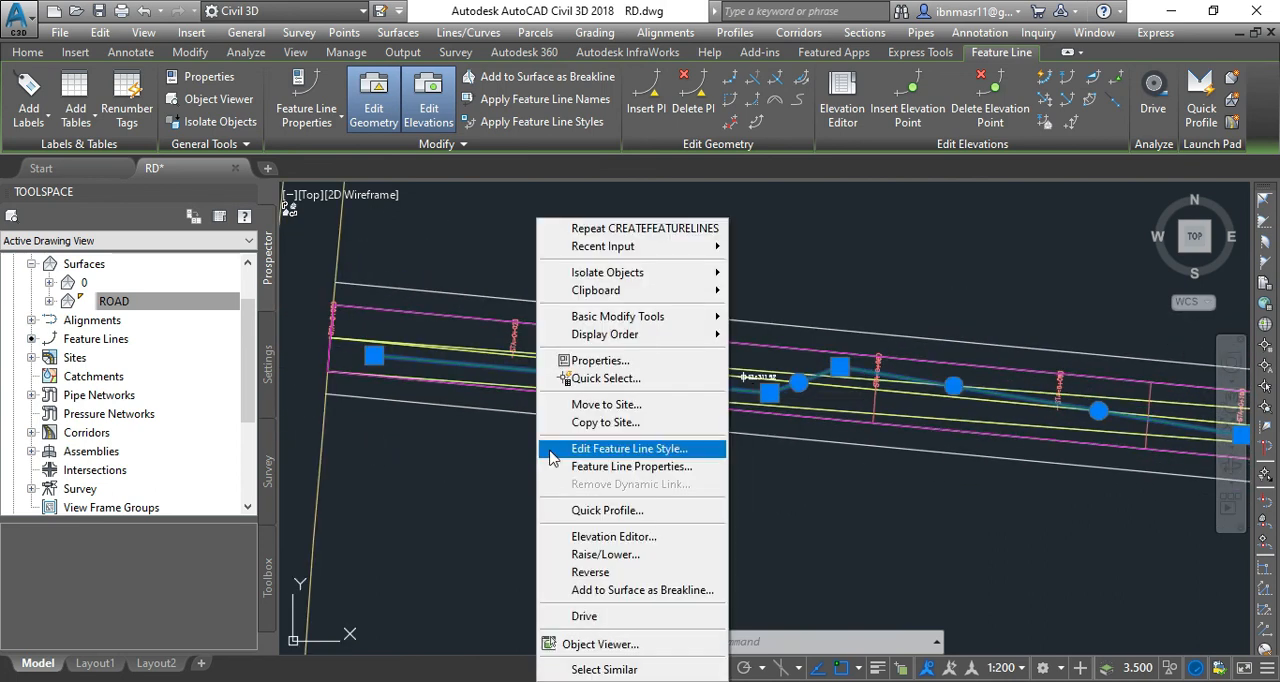
left_click(620, 537)
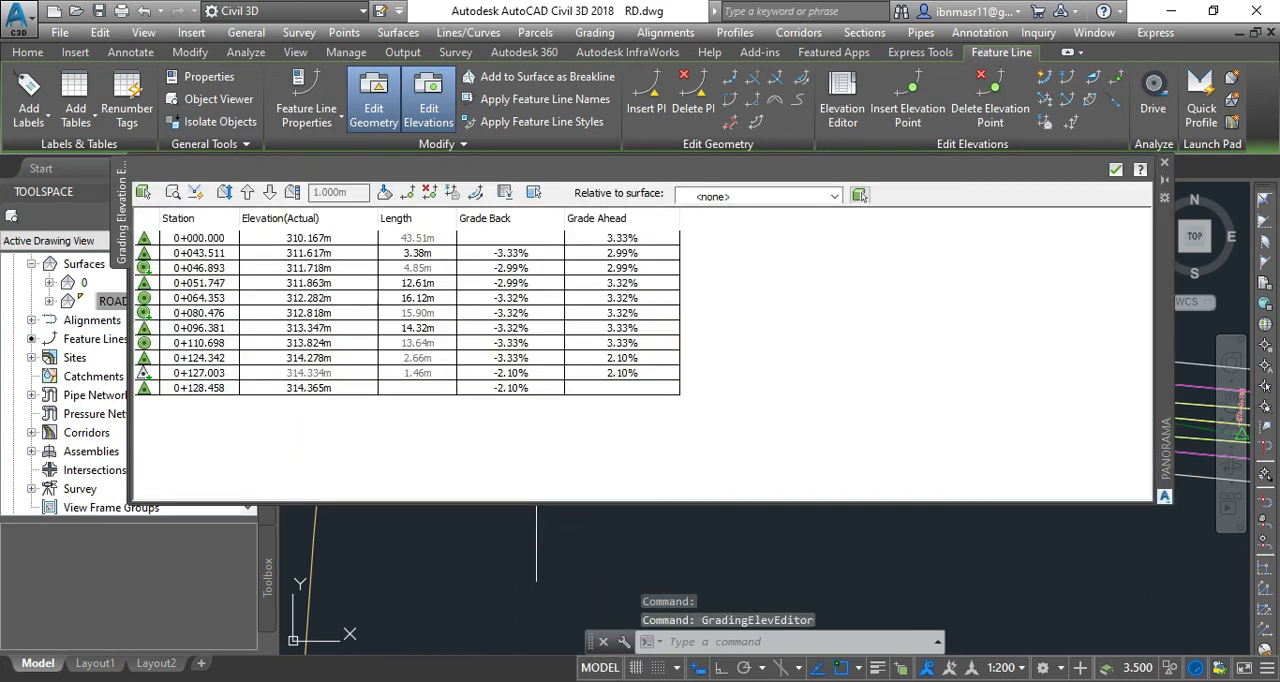
Examine the surface-derived elevations at the feature line's stations from start to end, and close the Elevation Editor.
left_click(304, 253)
left_click(299, 268)
left_click(298, 288)
left_click(302, 313)
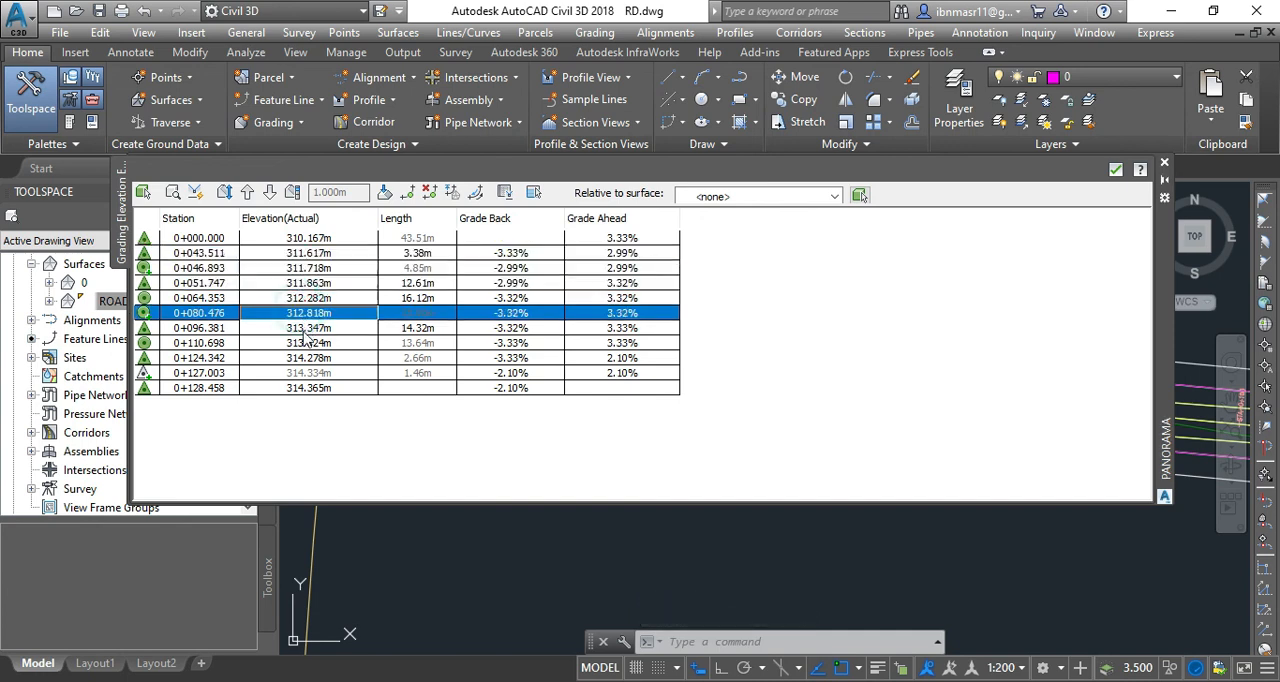
left_click(305, 343)
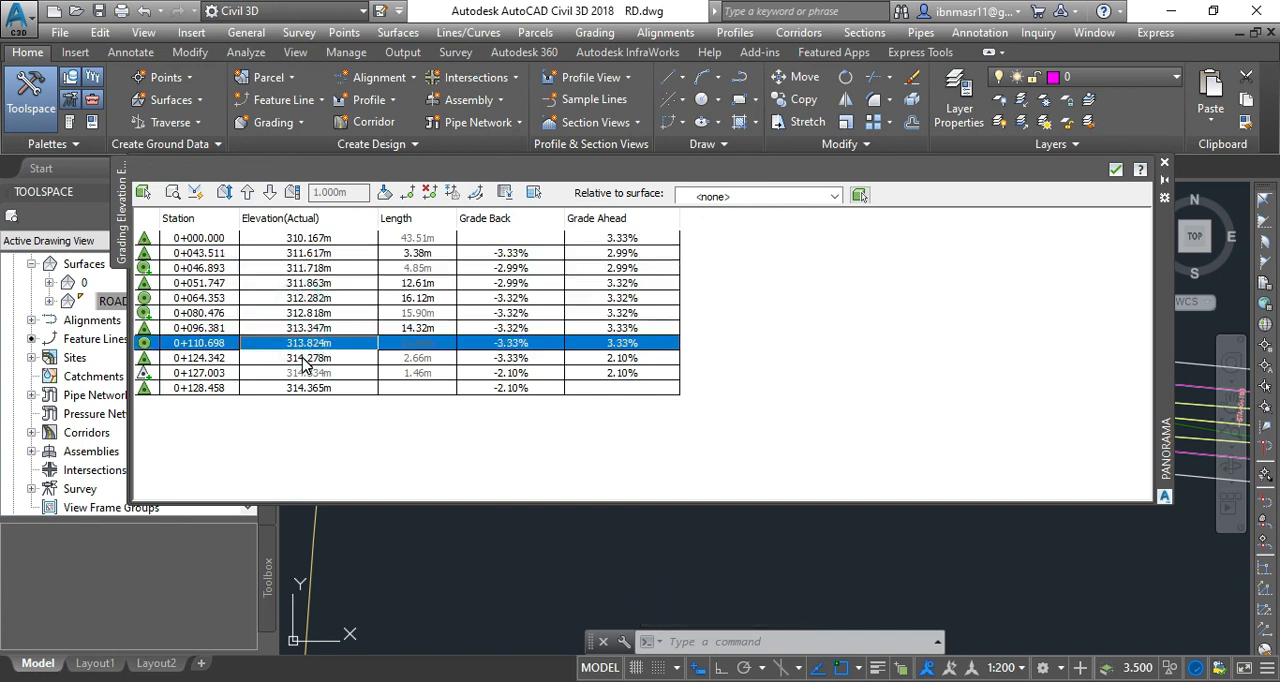
left_click(300, 358)
left_click(305, 388)
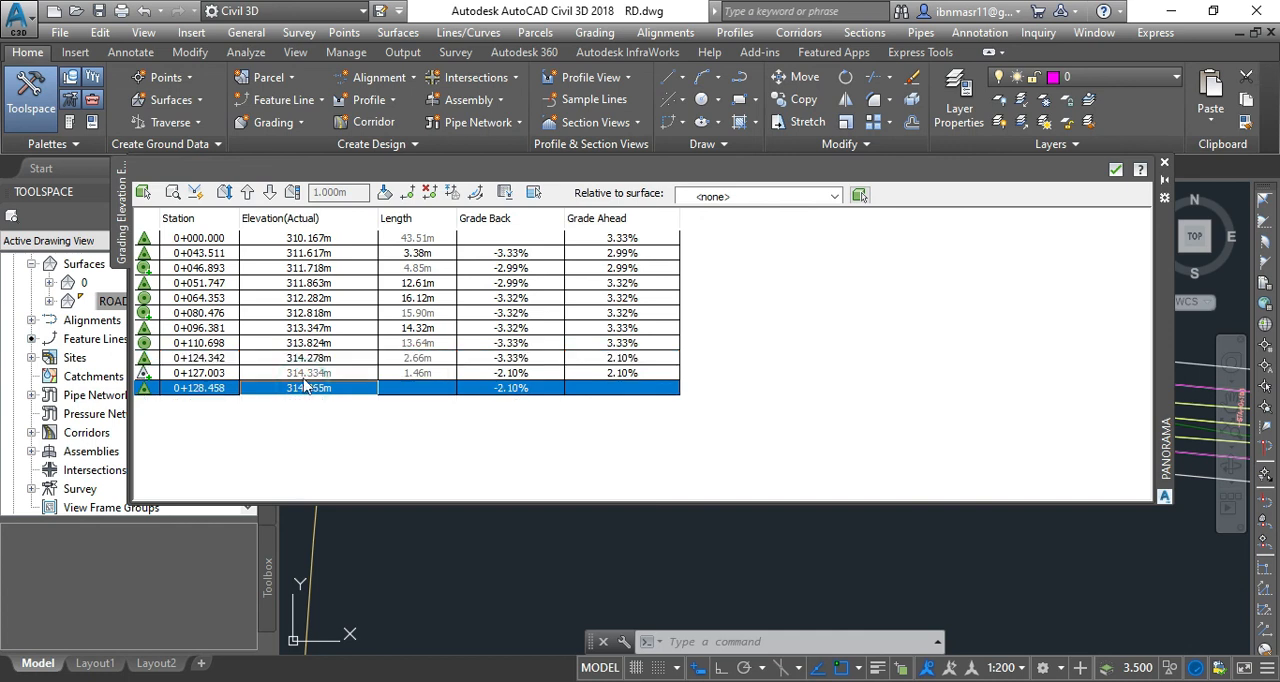
left_click(311, 299)
left_click(310, 254)
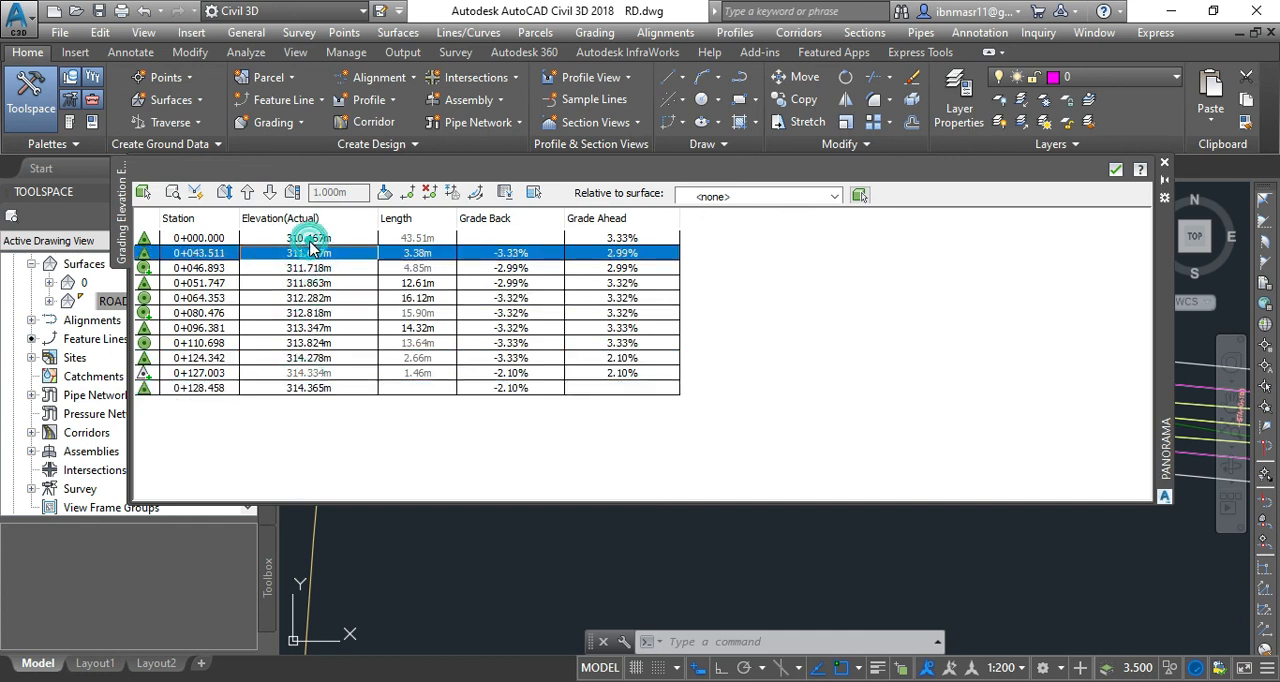
left_click(310, 240)
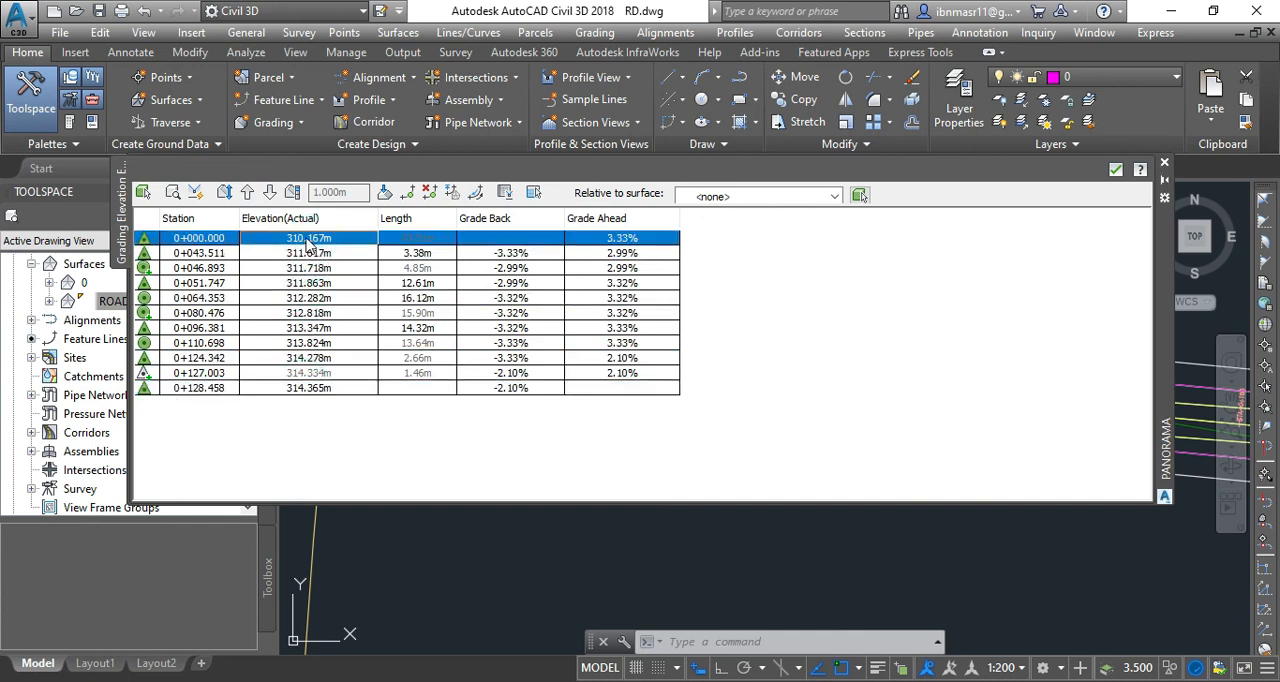
left_click(1164, 163)
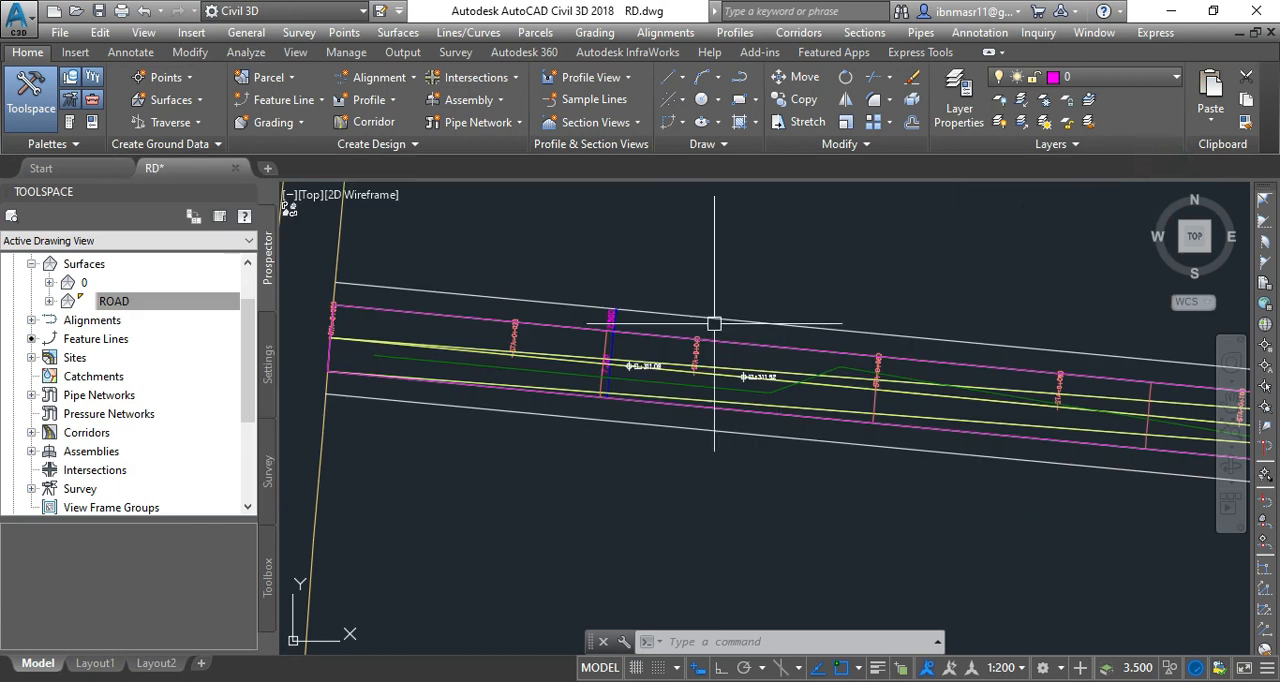
left_click(471, 382)
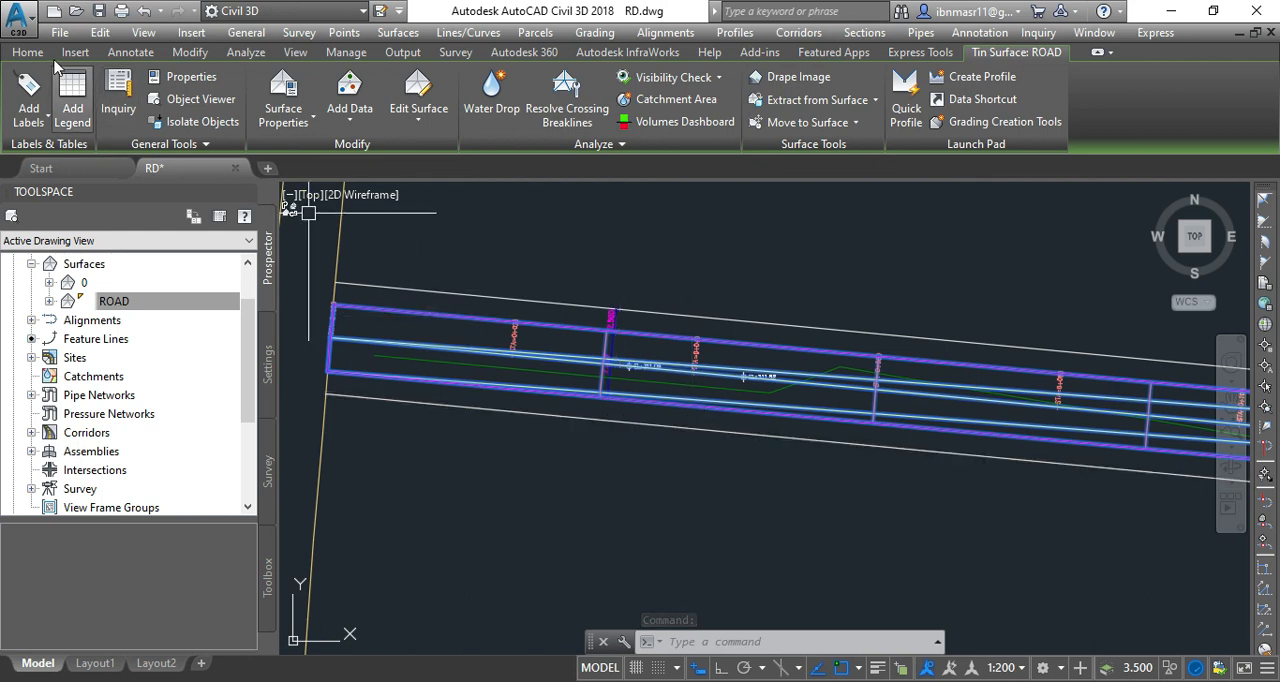
left_click(28, 52)
left_click(300, 122)
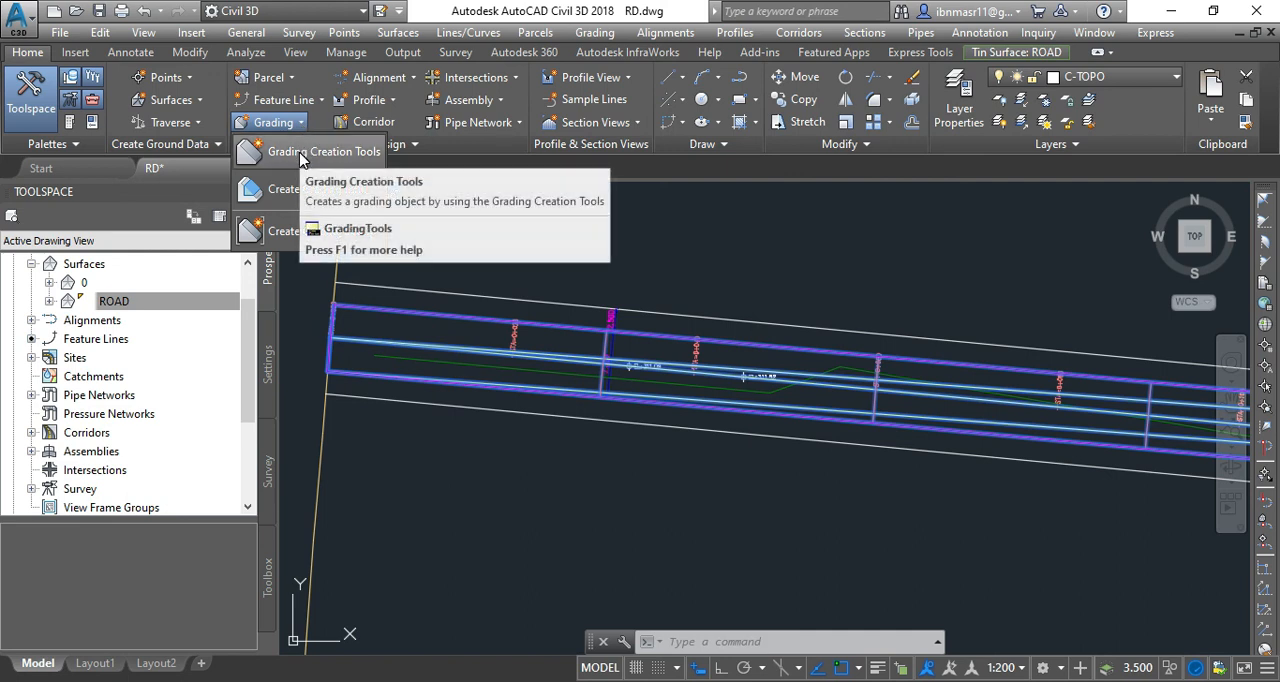
left_click(576, 470)
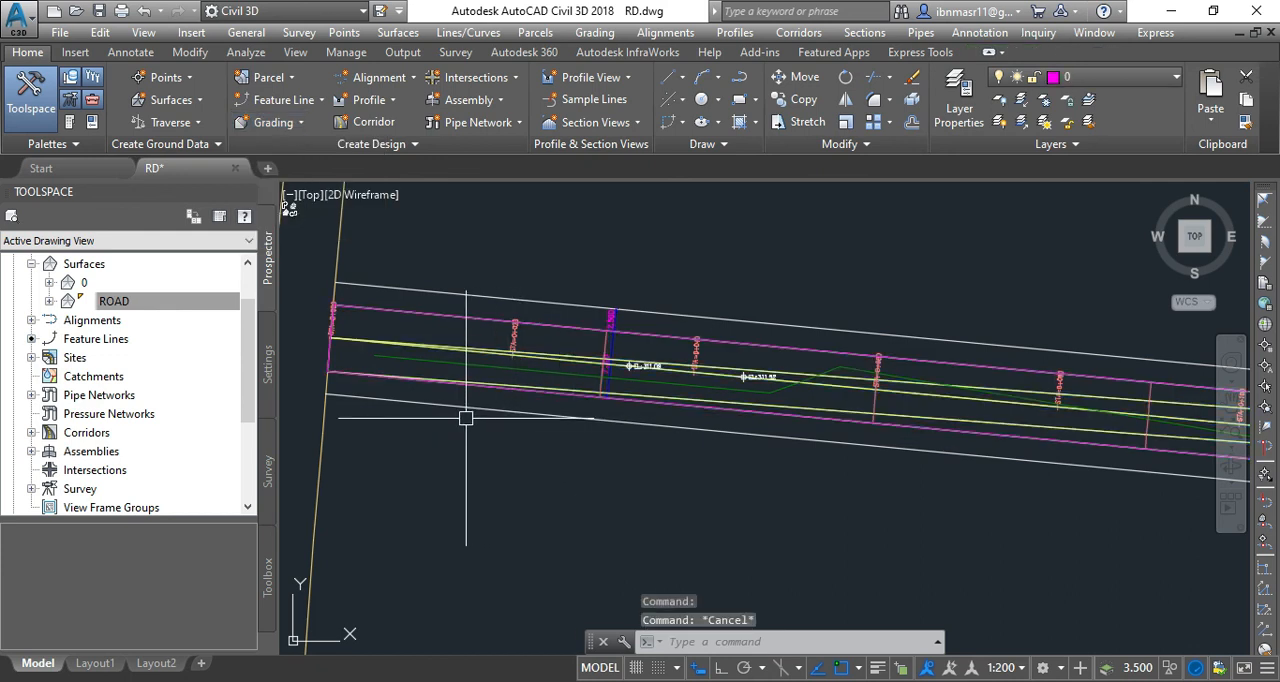
scroll(410, 409, "down", 4)
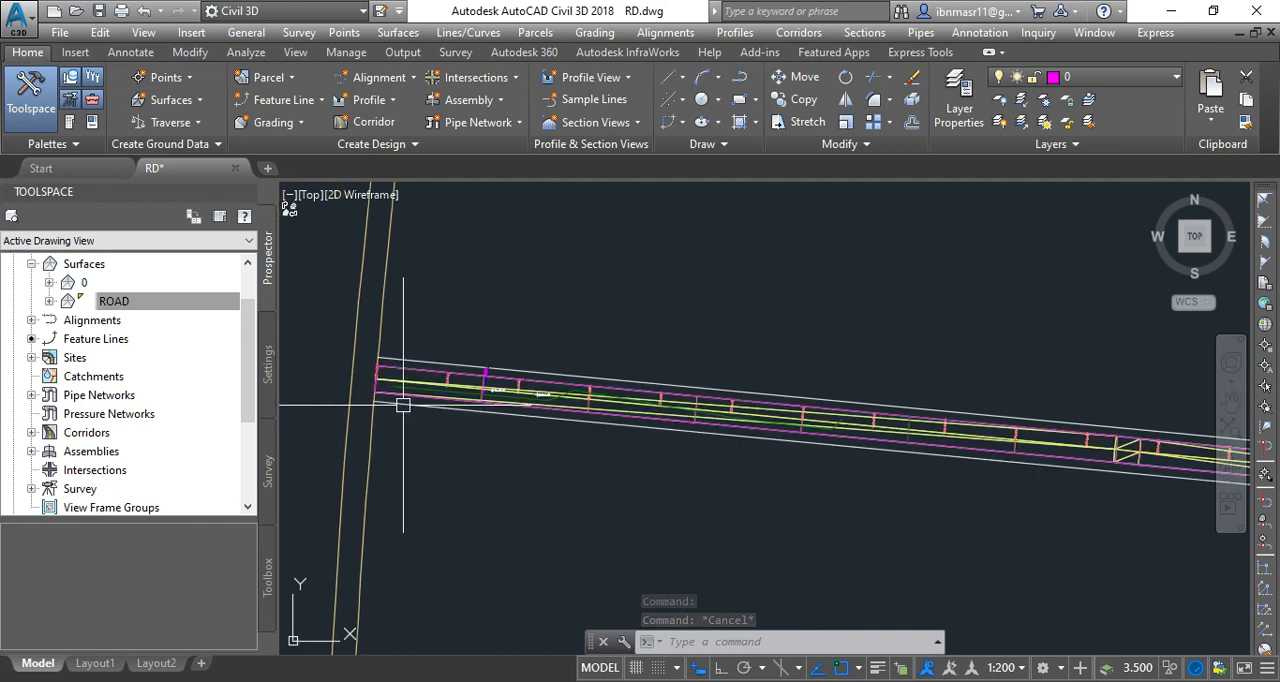